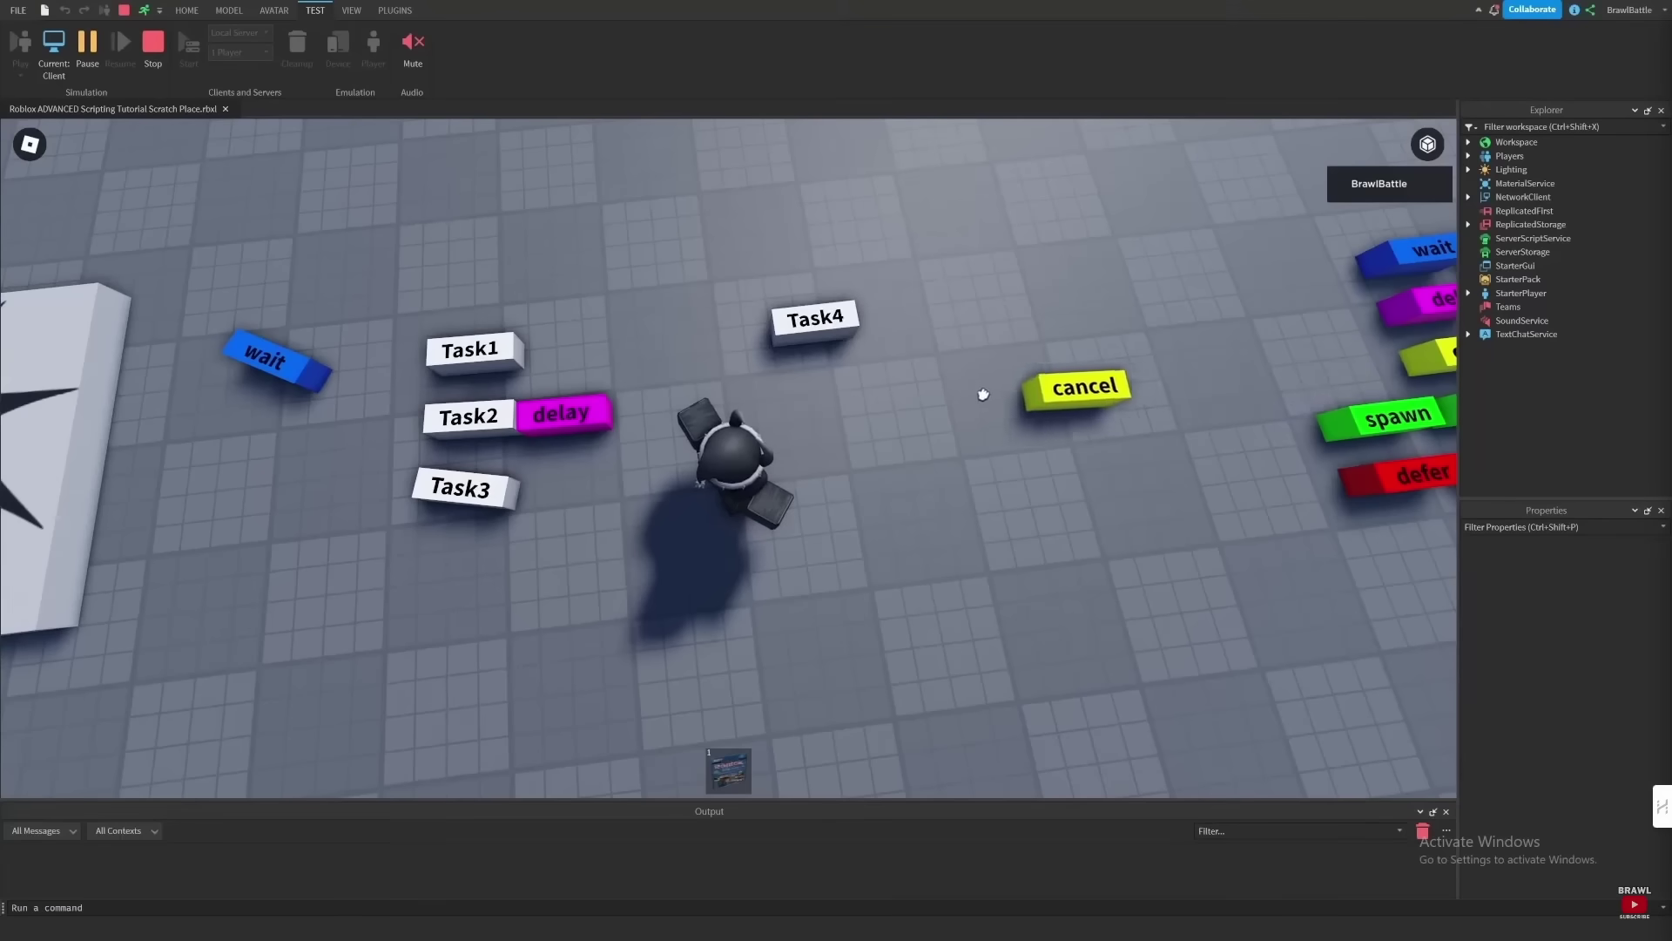
# - Put the cancel block beside the delay block, then equip the sword and shoot the Battlebot_5000 robot apart
pyautogui.moveTo(983, 394); pyautogui.dragTo(536, 411)
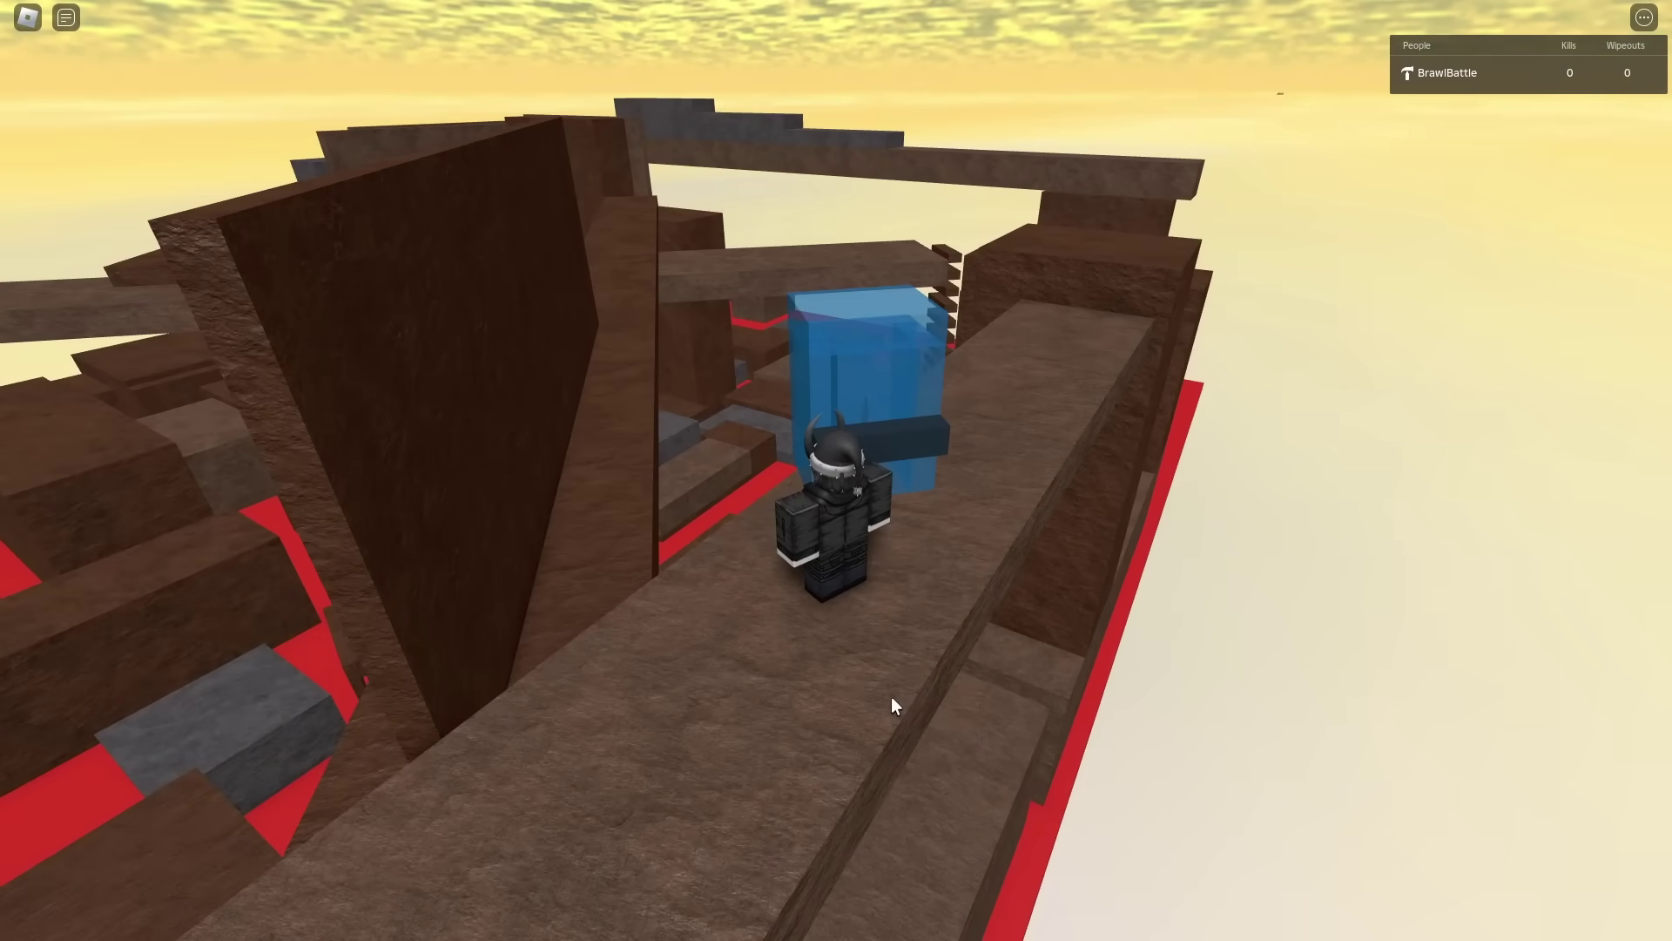
pyautogui.press('1')
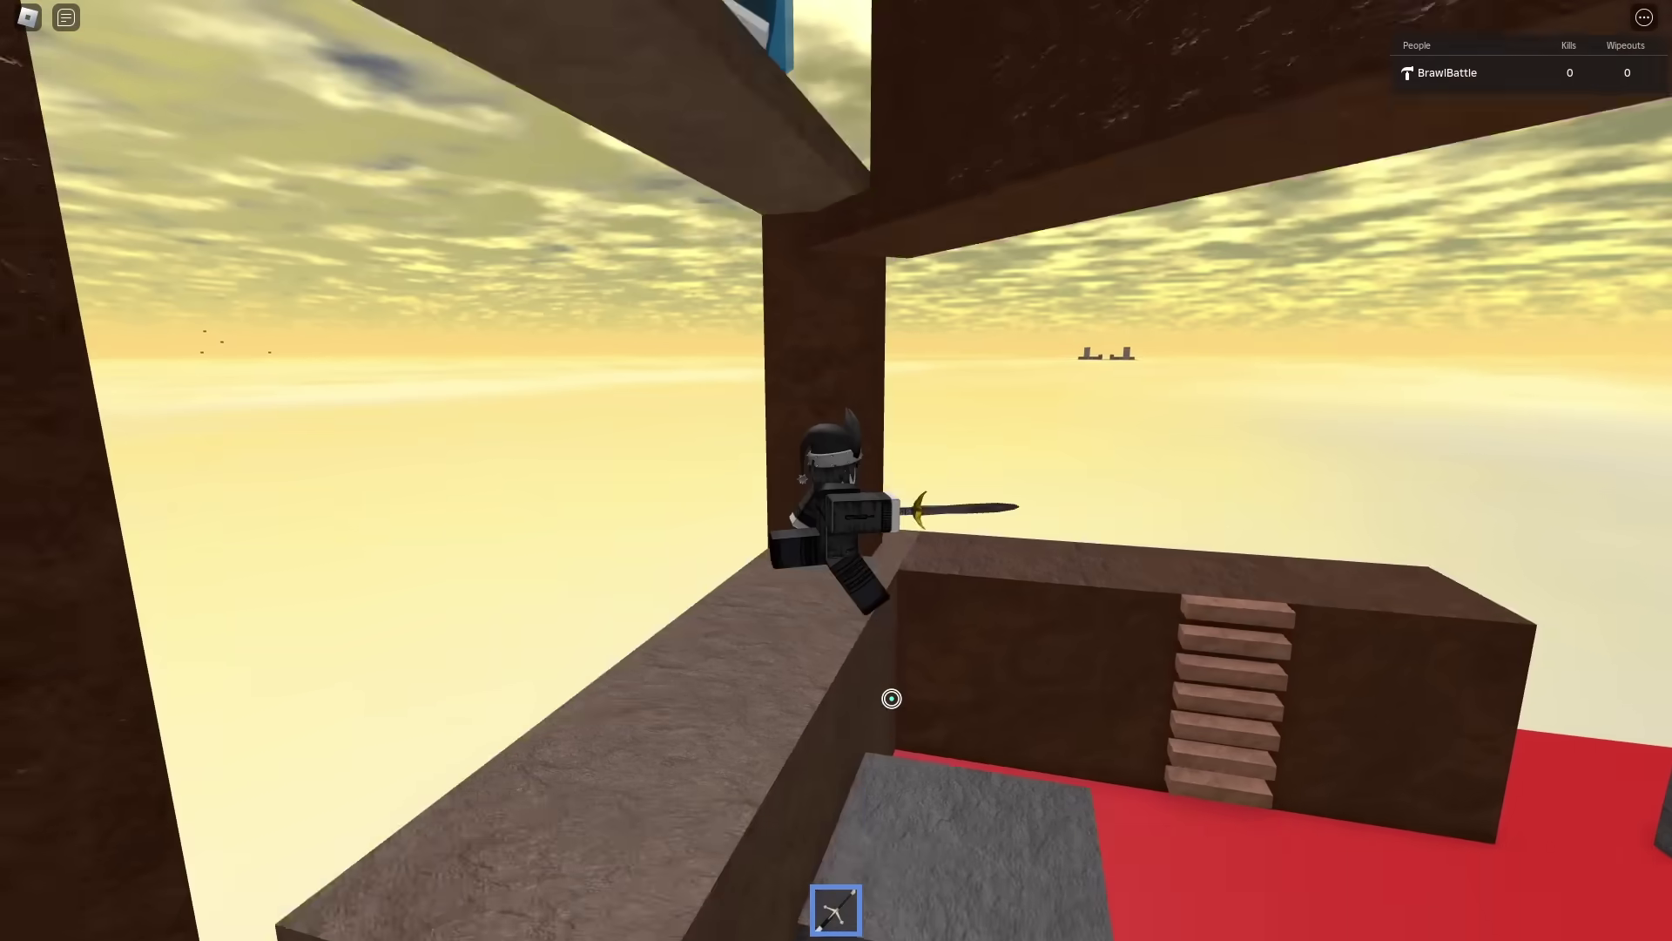
pyautogui.scroll(5, 891, 697)
pyautogui.scroll(-5, 891, 698)
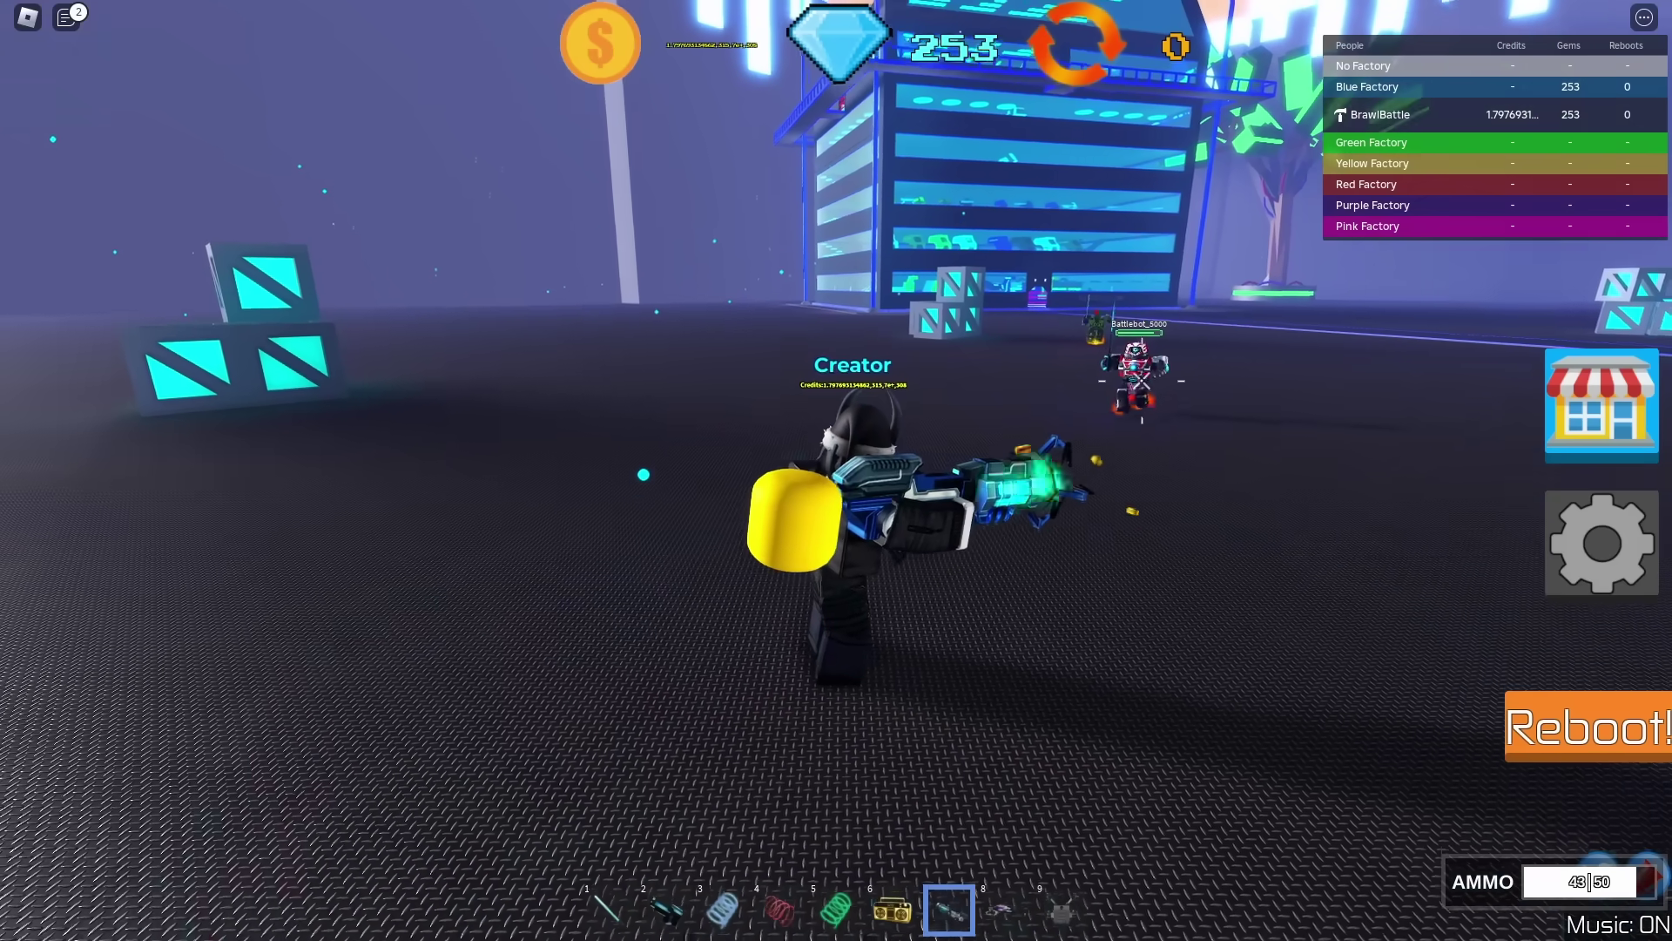
pyautogui.moveTo(1141, 380); pyautogui.dragTo(1127, 344)
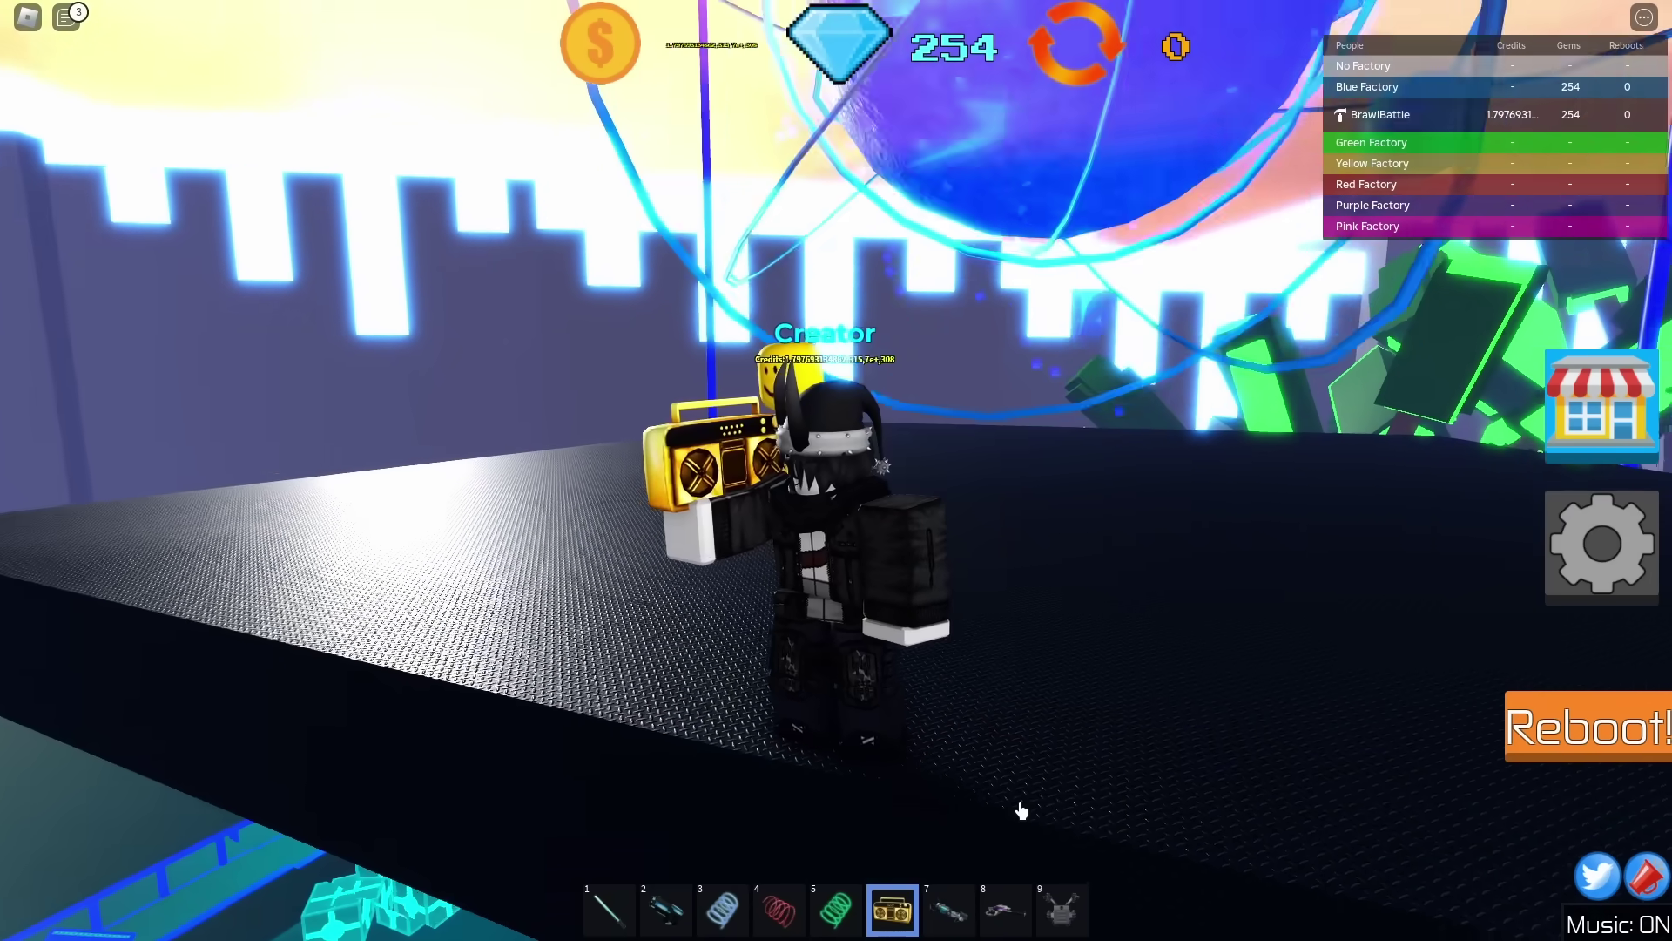
pyautogui.moveTo(1022, 810); pyautogui.dragTo(1016, 802, button='right')
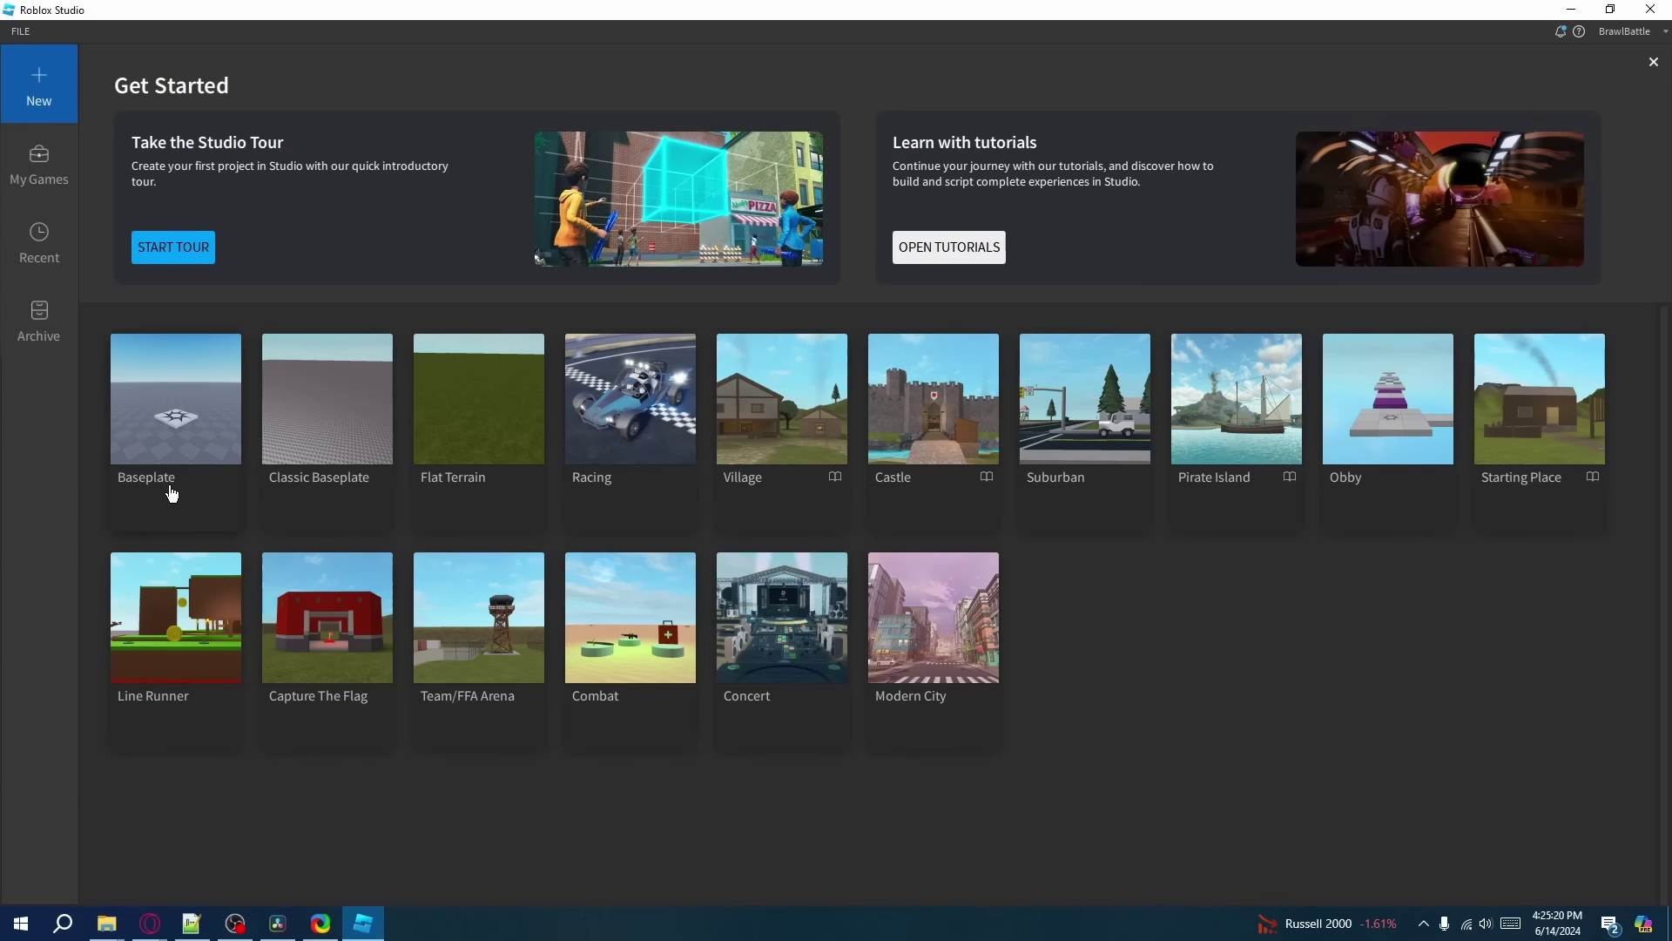
# - Create a new Place1 from the Baseplate template
pyautogui.click(200, 459)
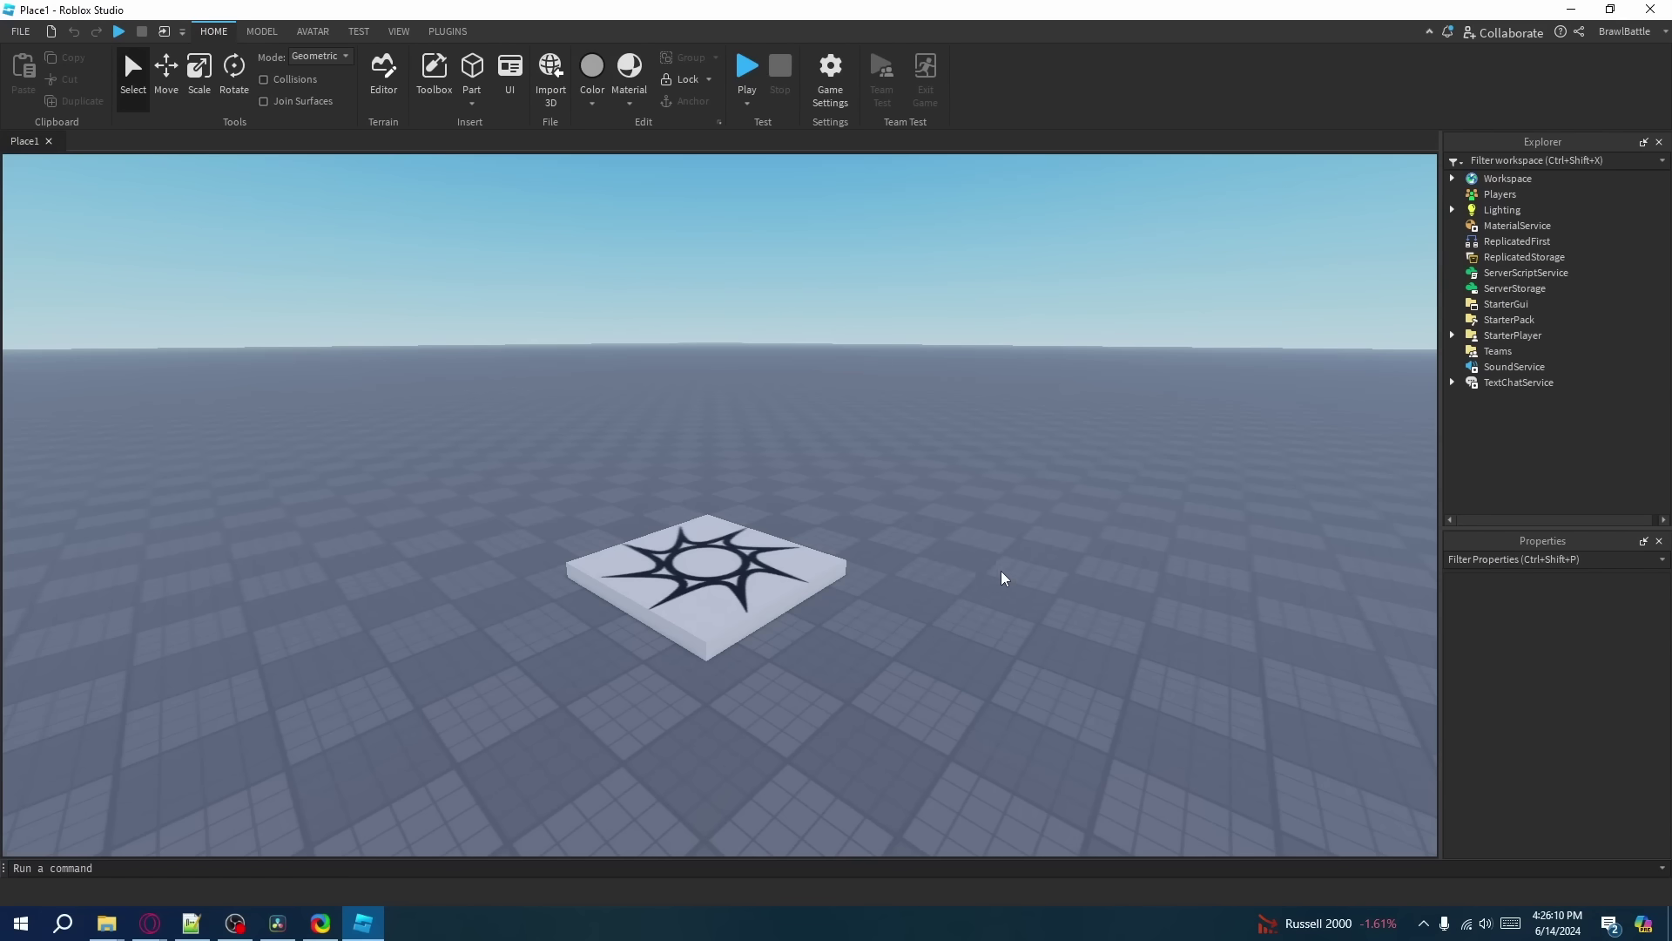
pyautogui.moveTo(1002, 578); pyautogui.dragTo(1002, 578, button='right')
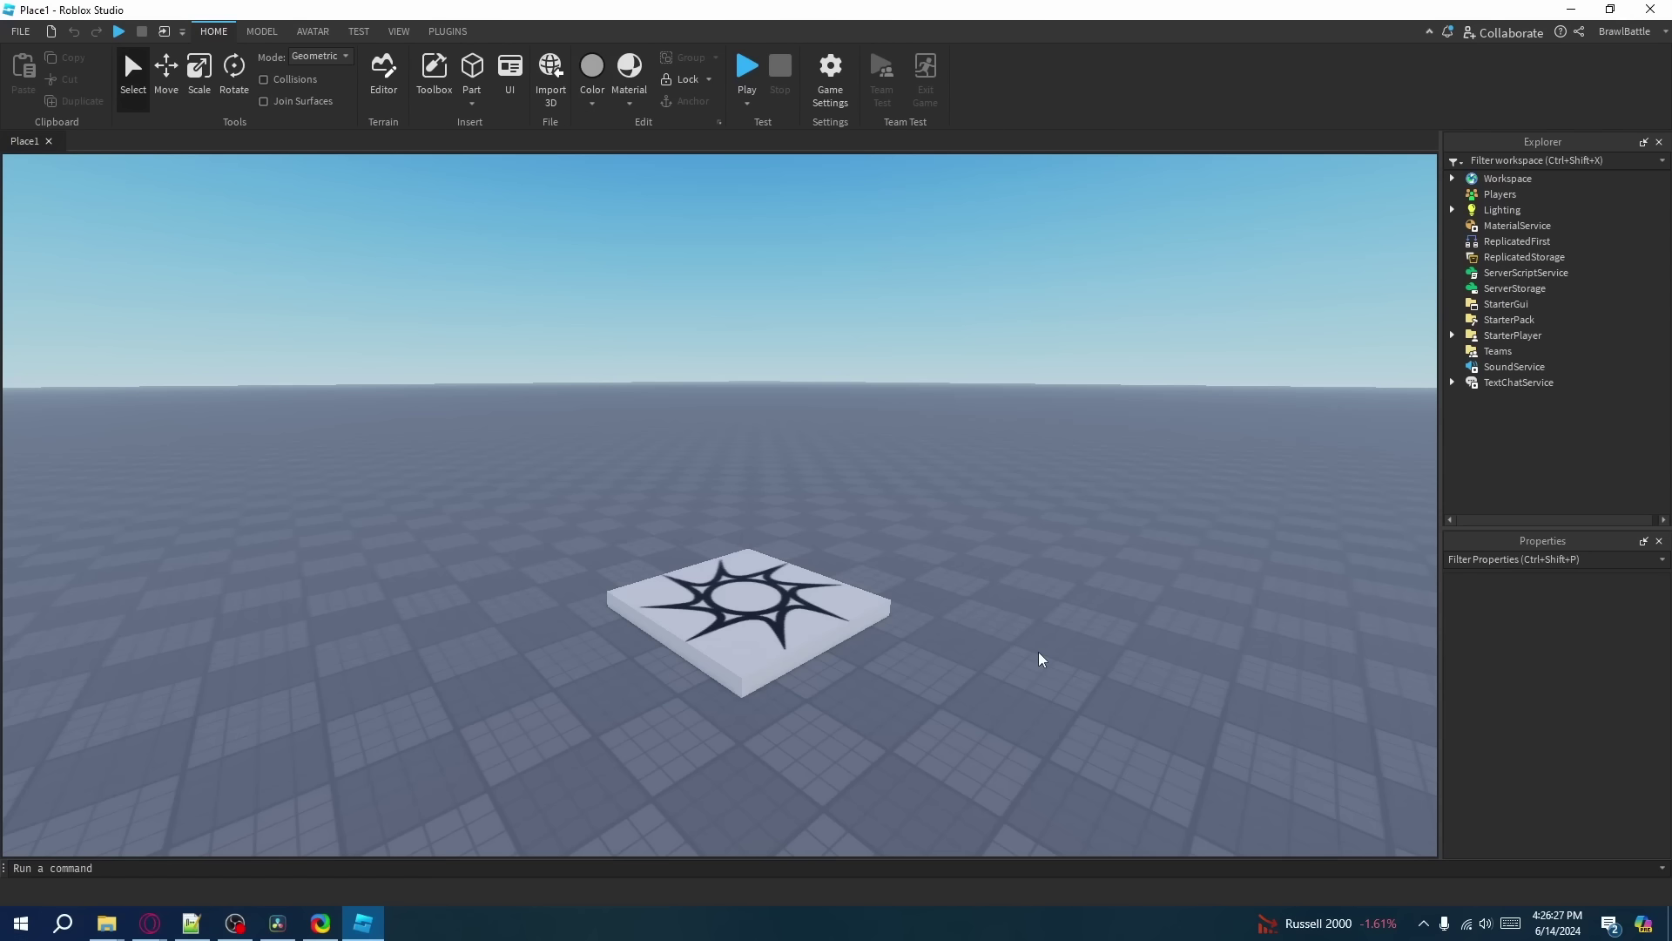
pyautogui.scroll(5, 1039, 659)
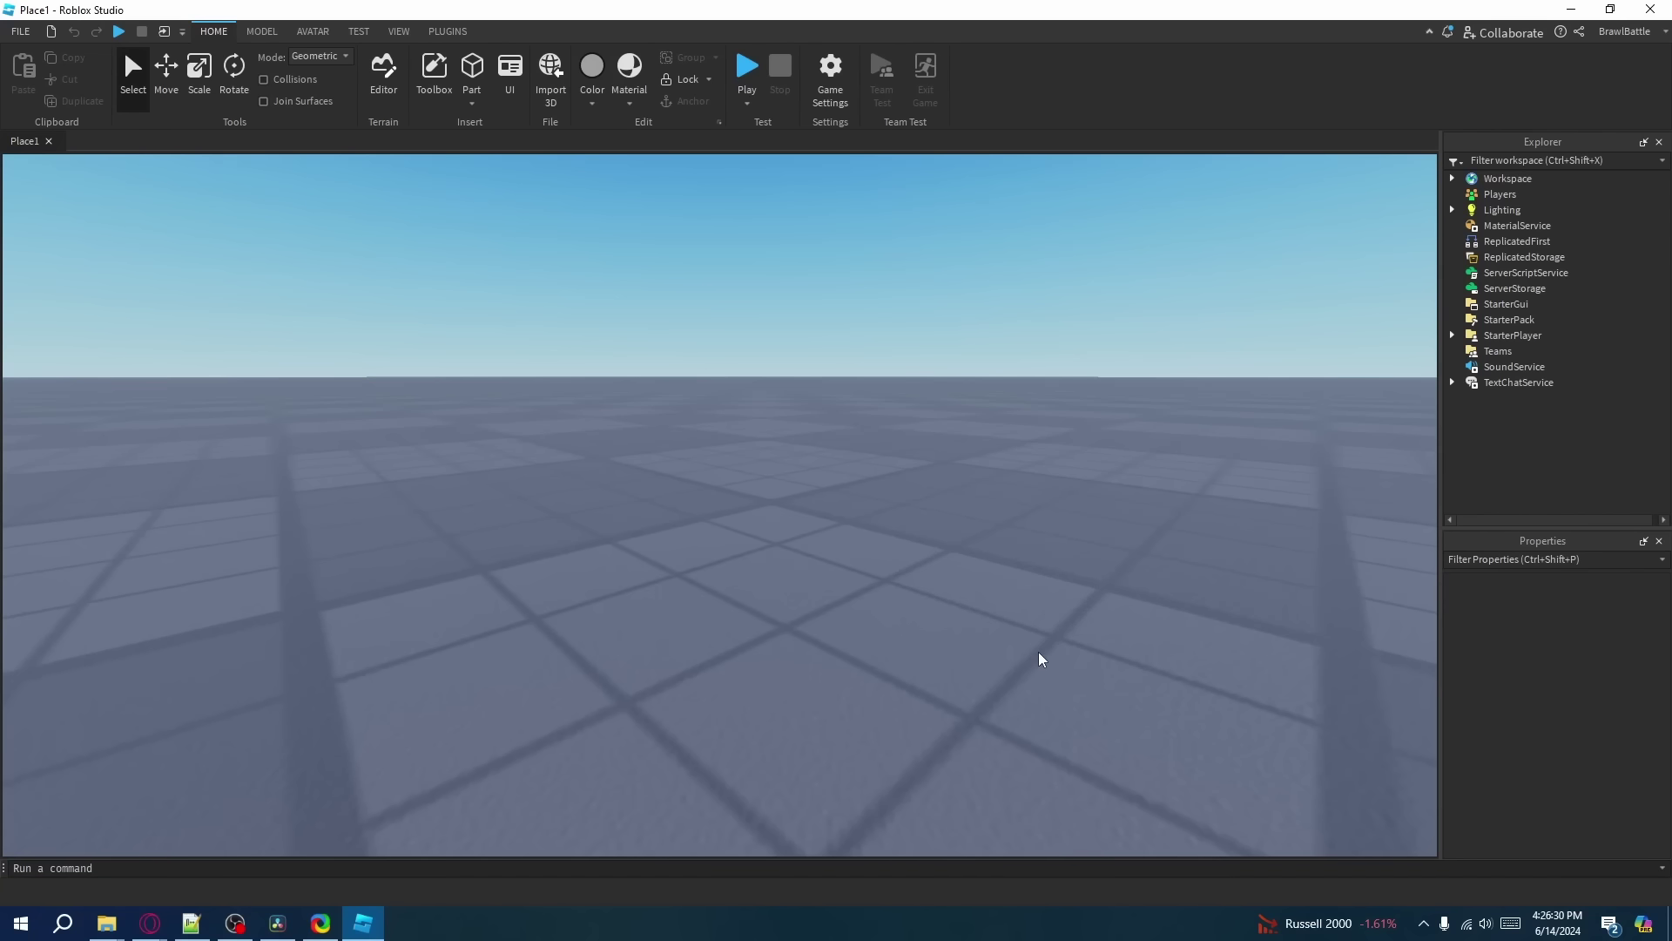
pyautogui.scroll(-5, 1039, 659)
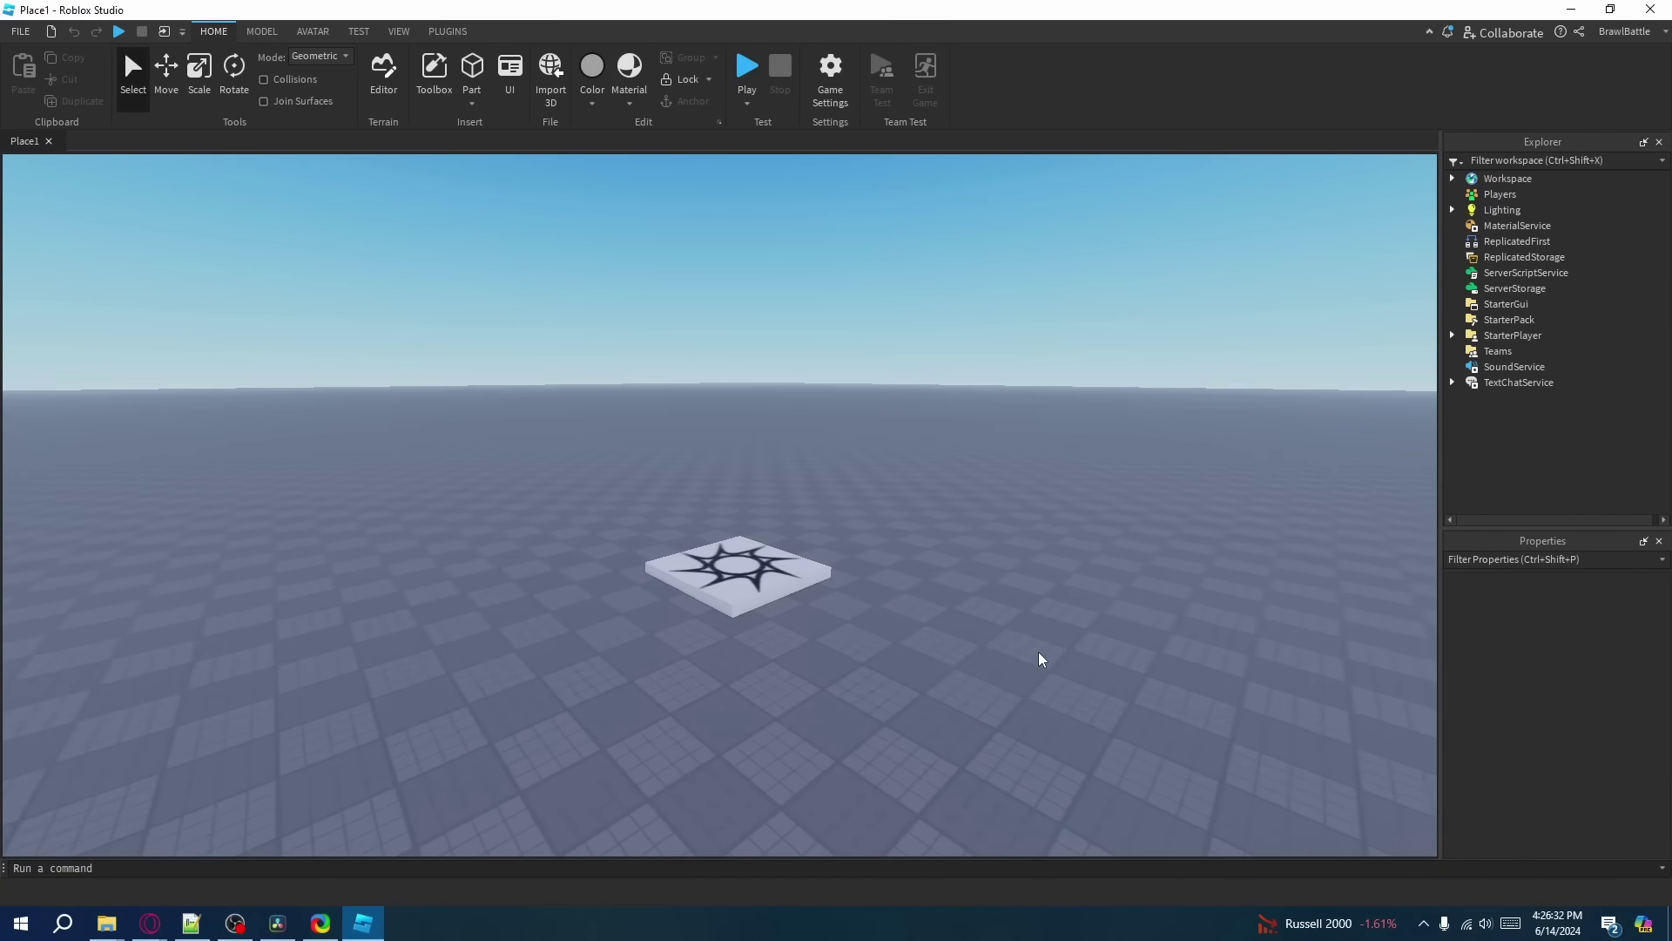
pyautogui.press('a')
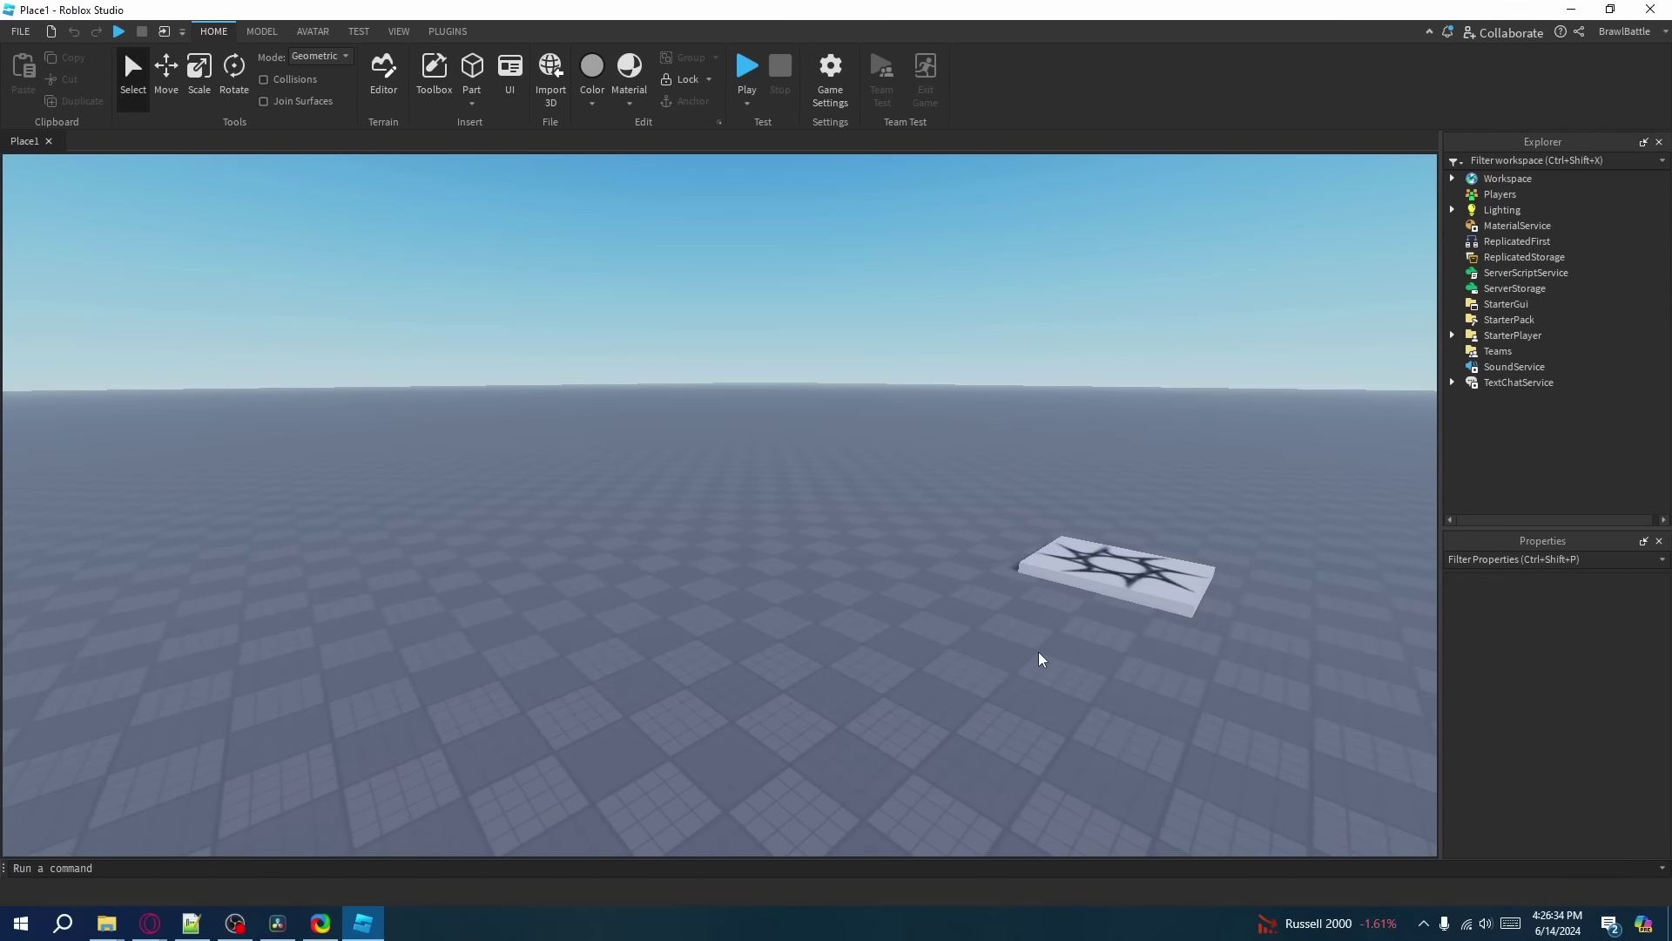
pyautogui.press('d')
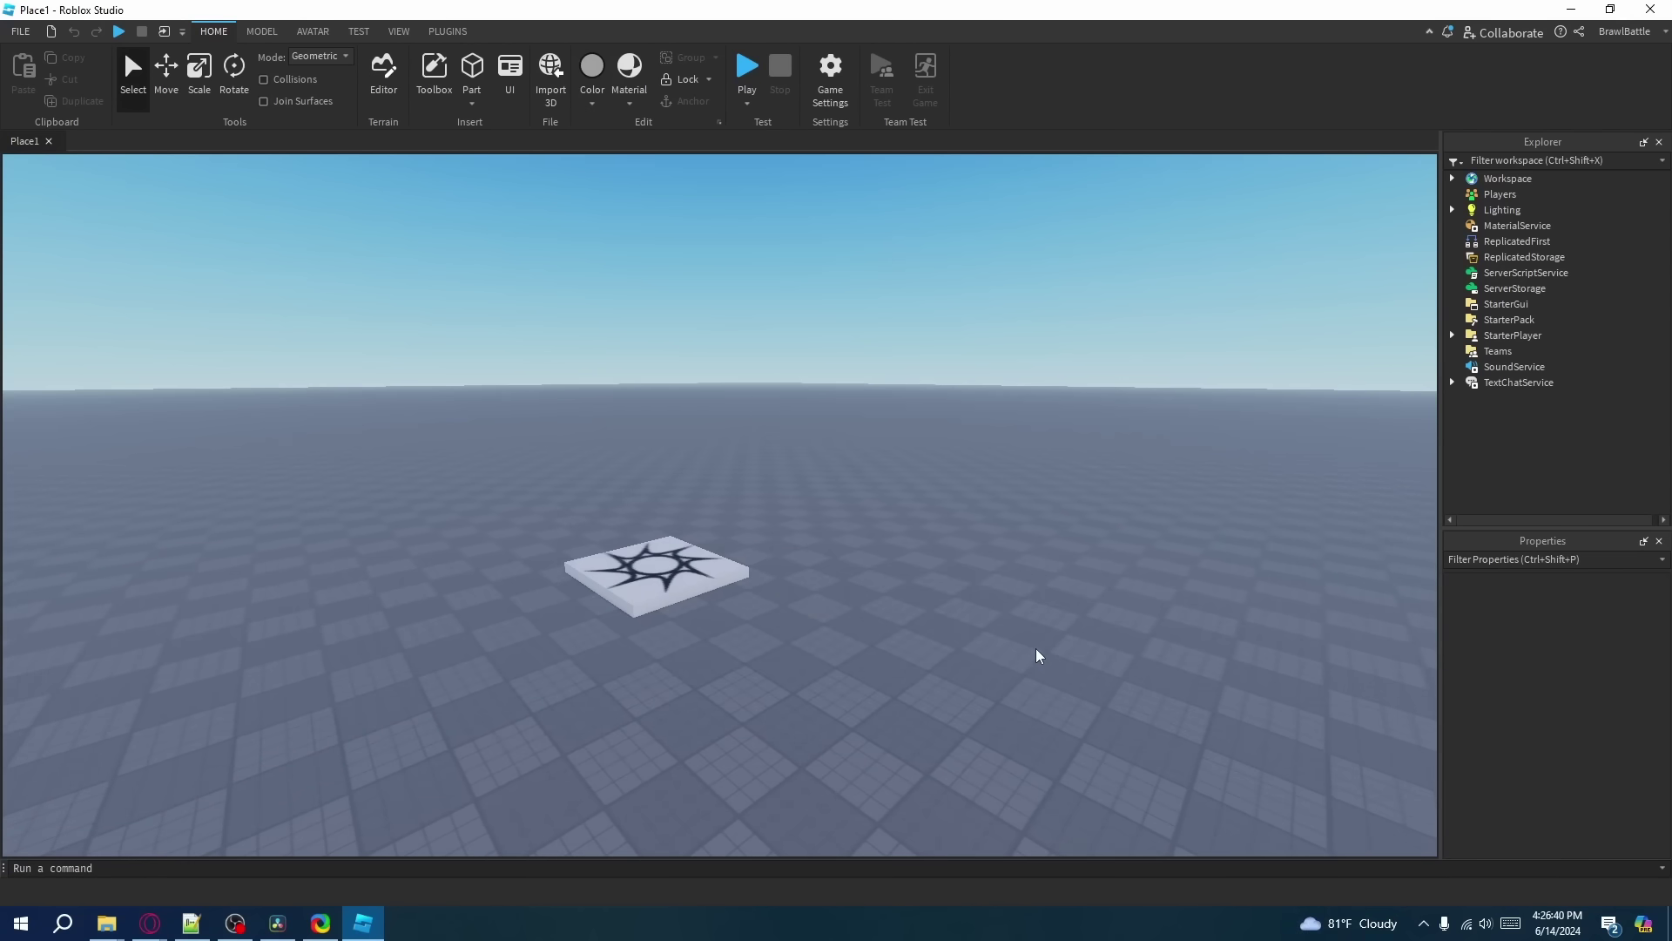
pyautogui.moveTo(1036, 655); pyautogui.dragTo(1037, 655, button='right')
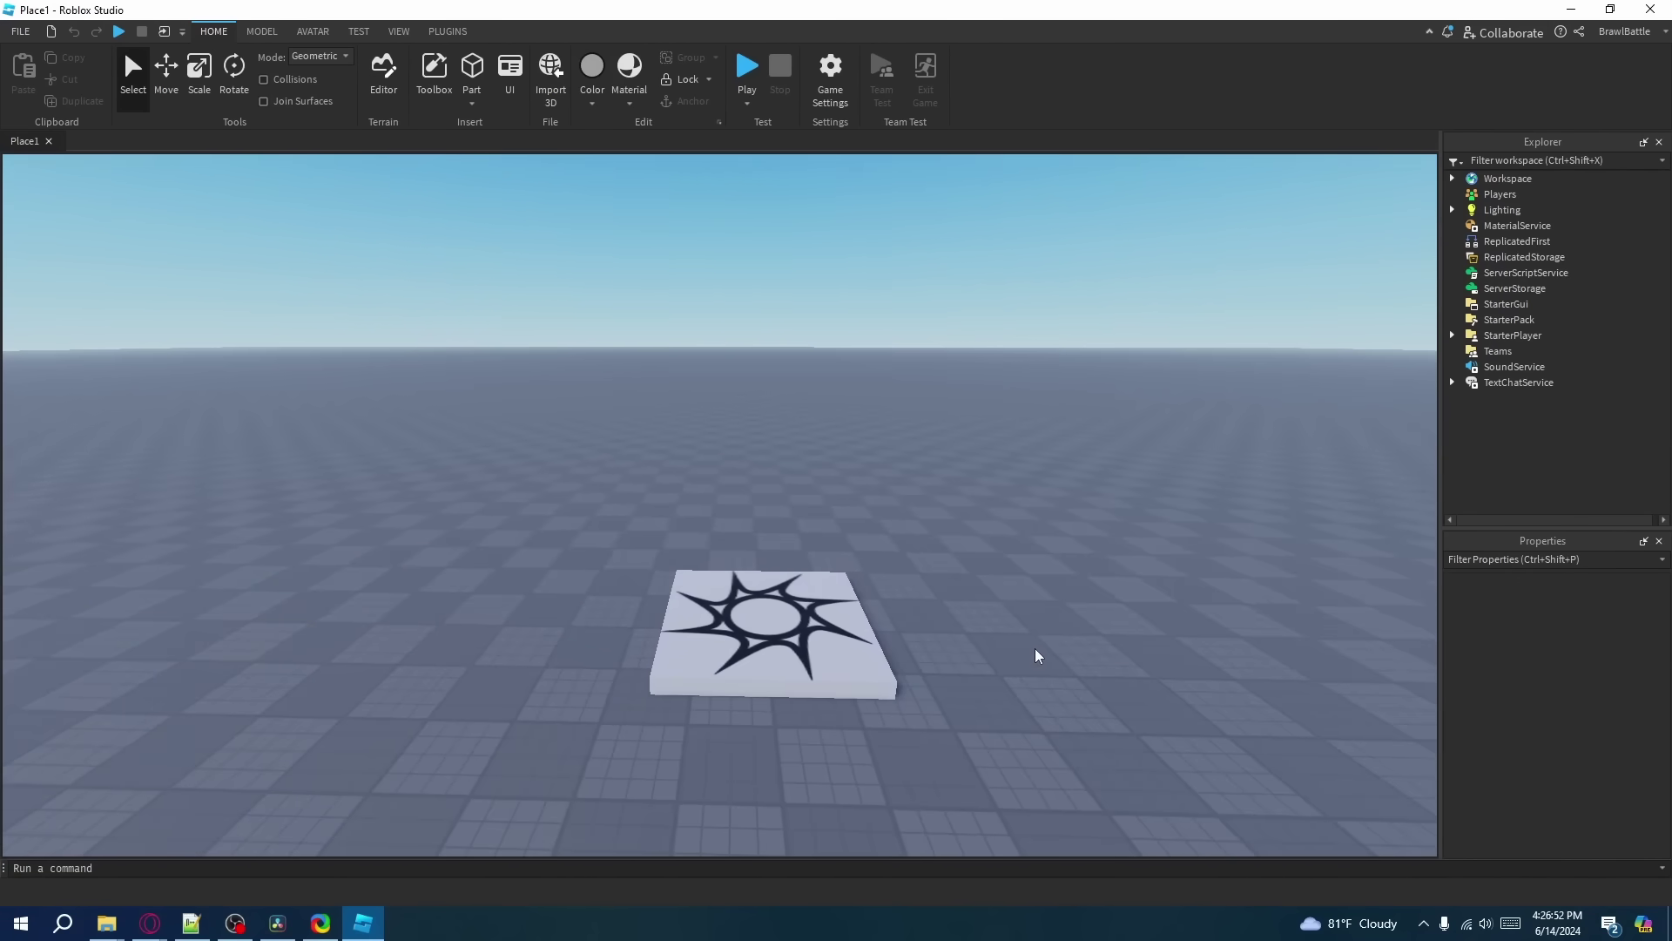
# - Make Studio full screen with F11, then zoom and orbit the camera around the spawn pad
pyautogui.press('F11')
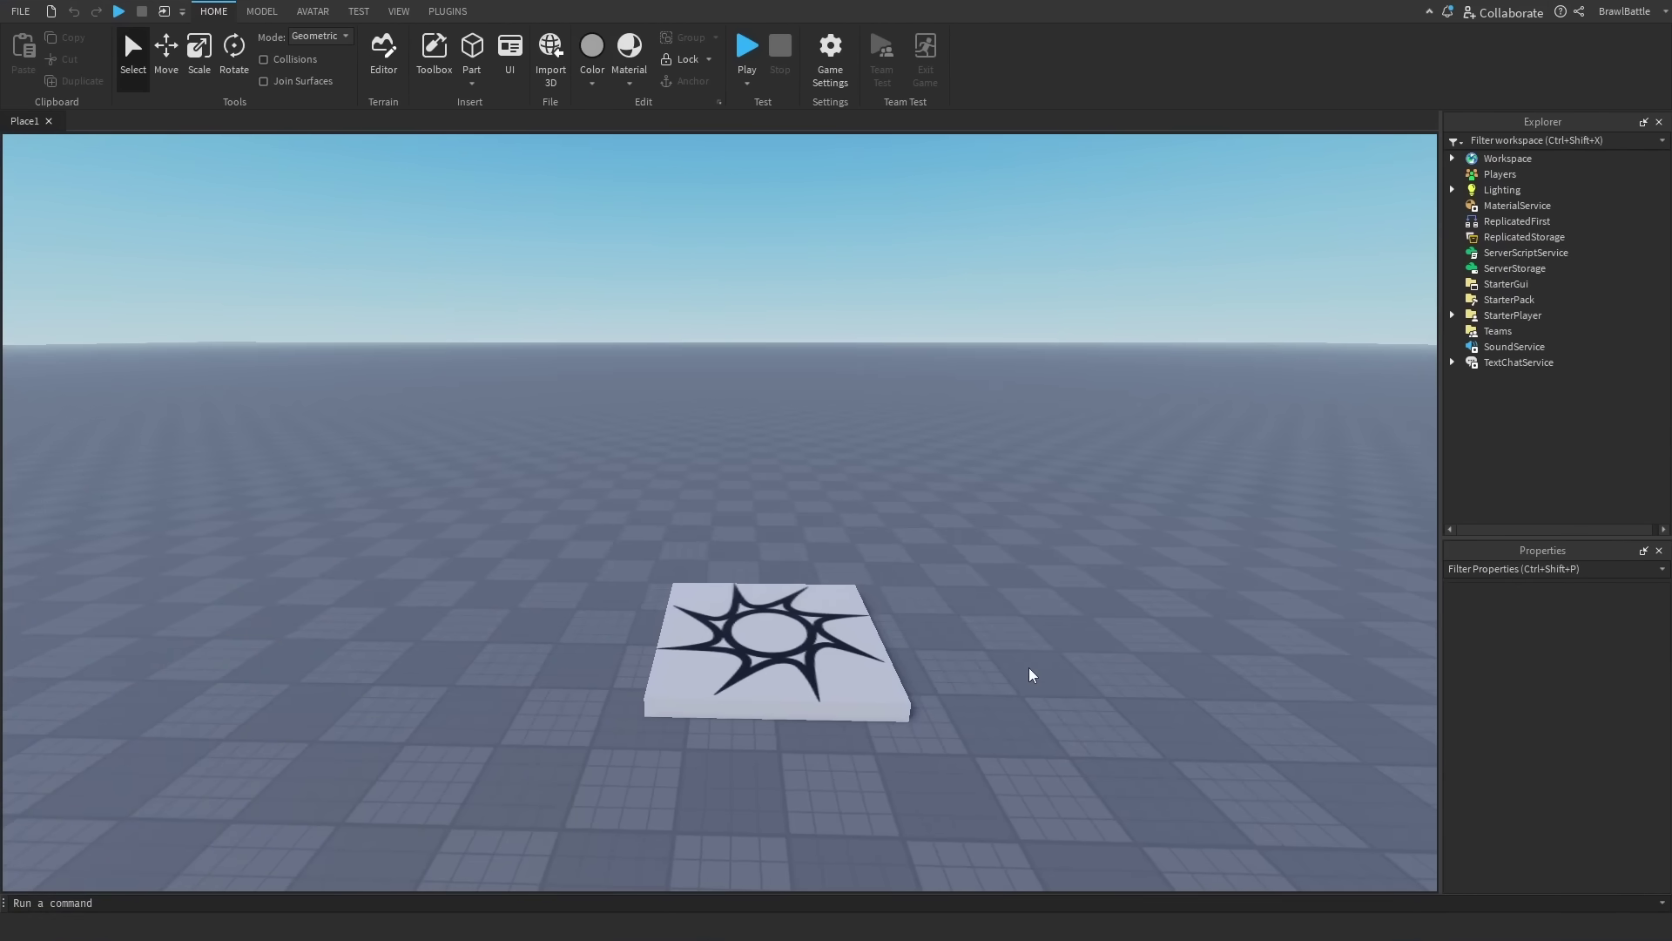
pyautogui.scroll(-10, 1032, 676)
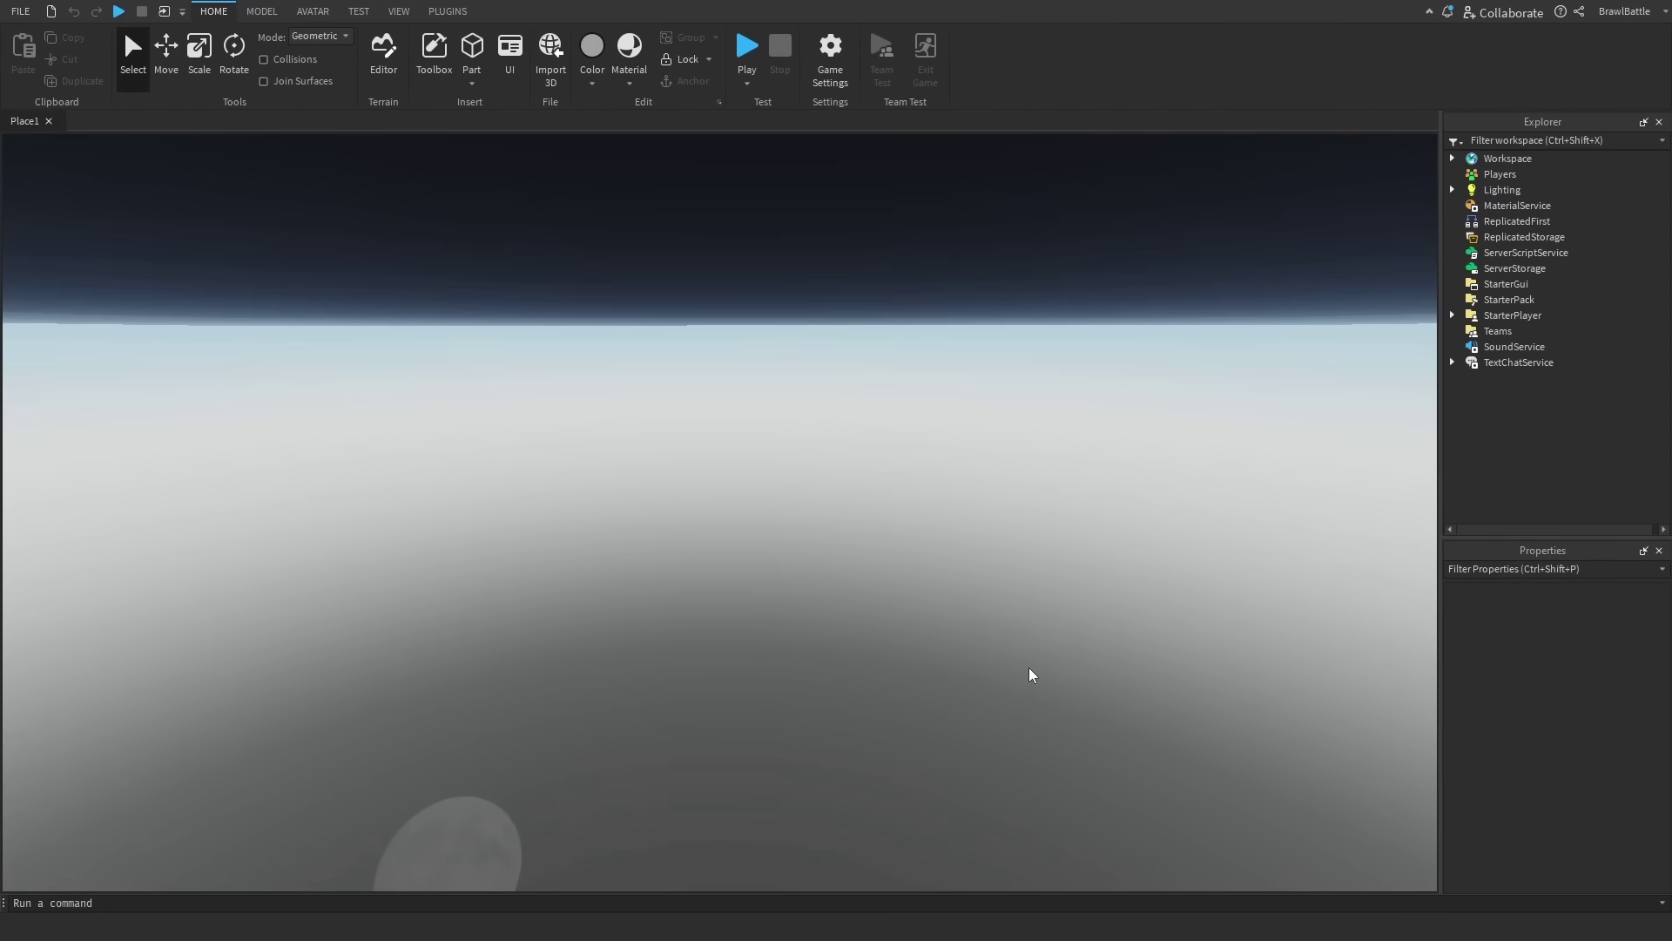
pyautogui.scroll(10, 1032, 675)
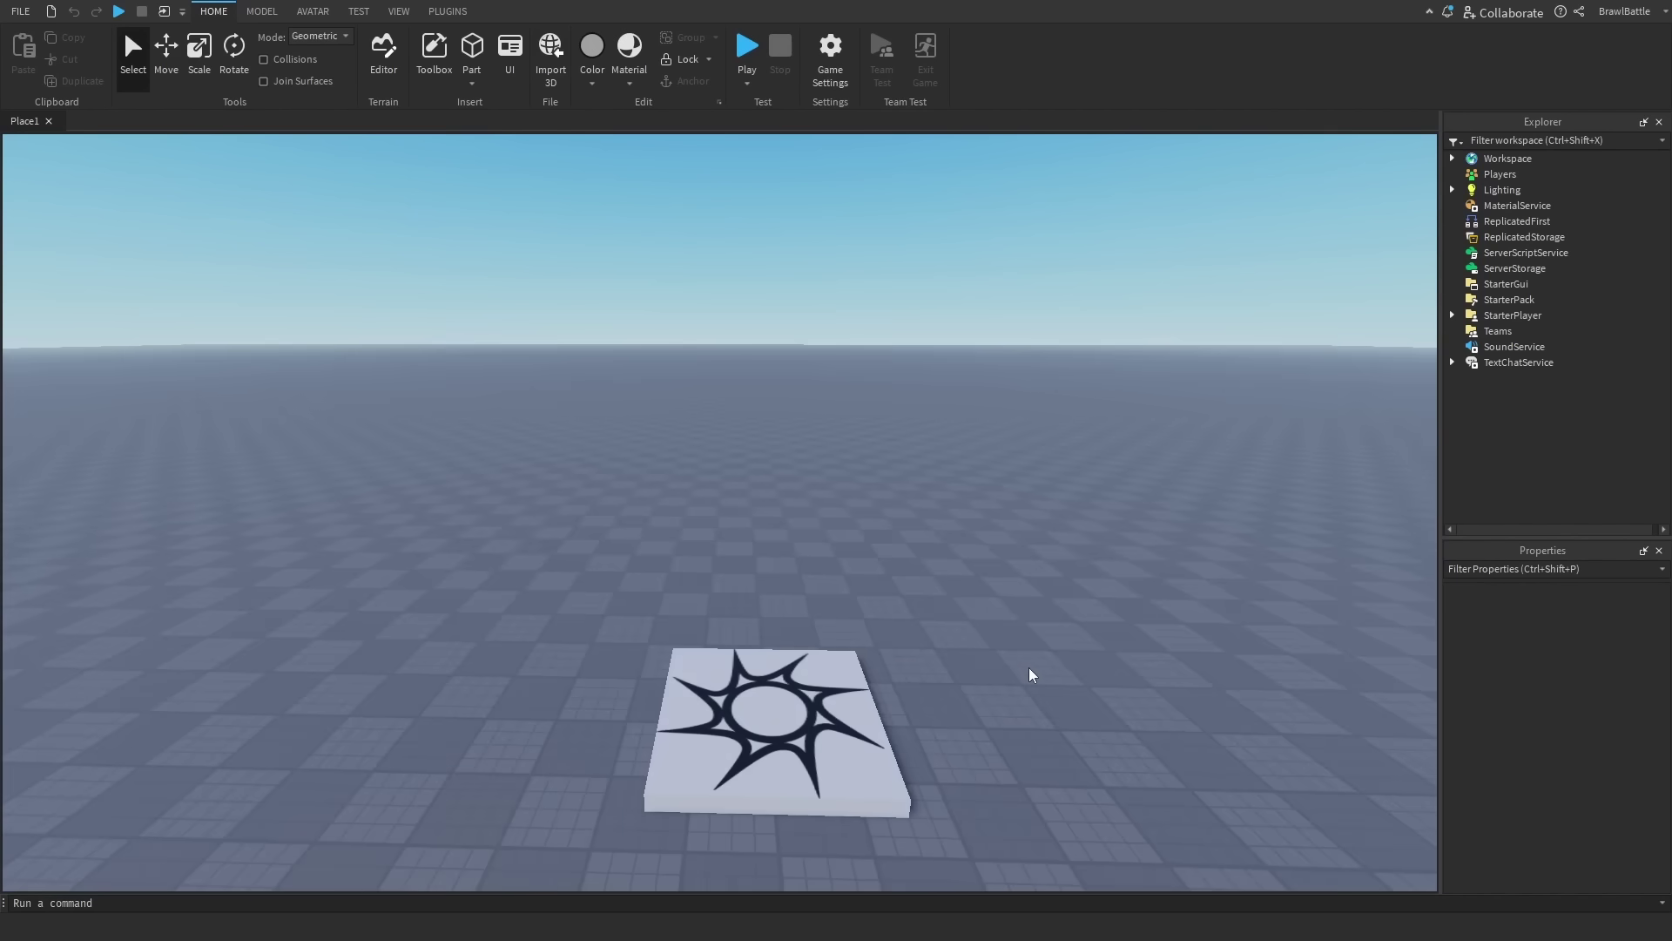
pyautogui.scroll(-4, 791, 535)
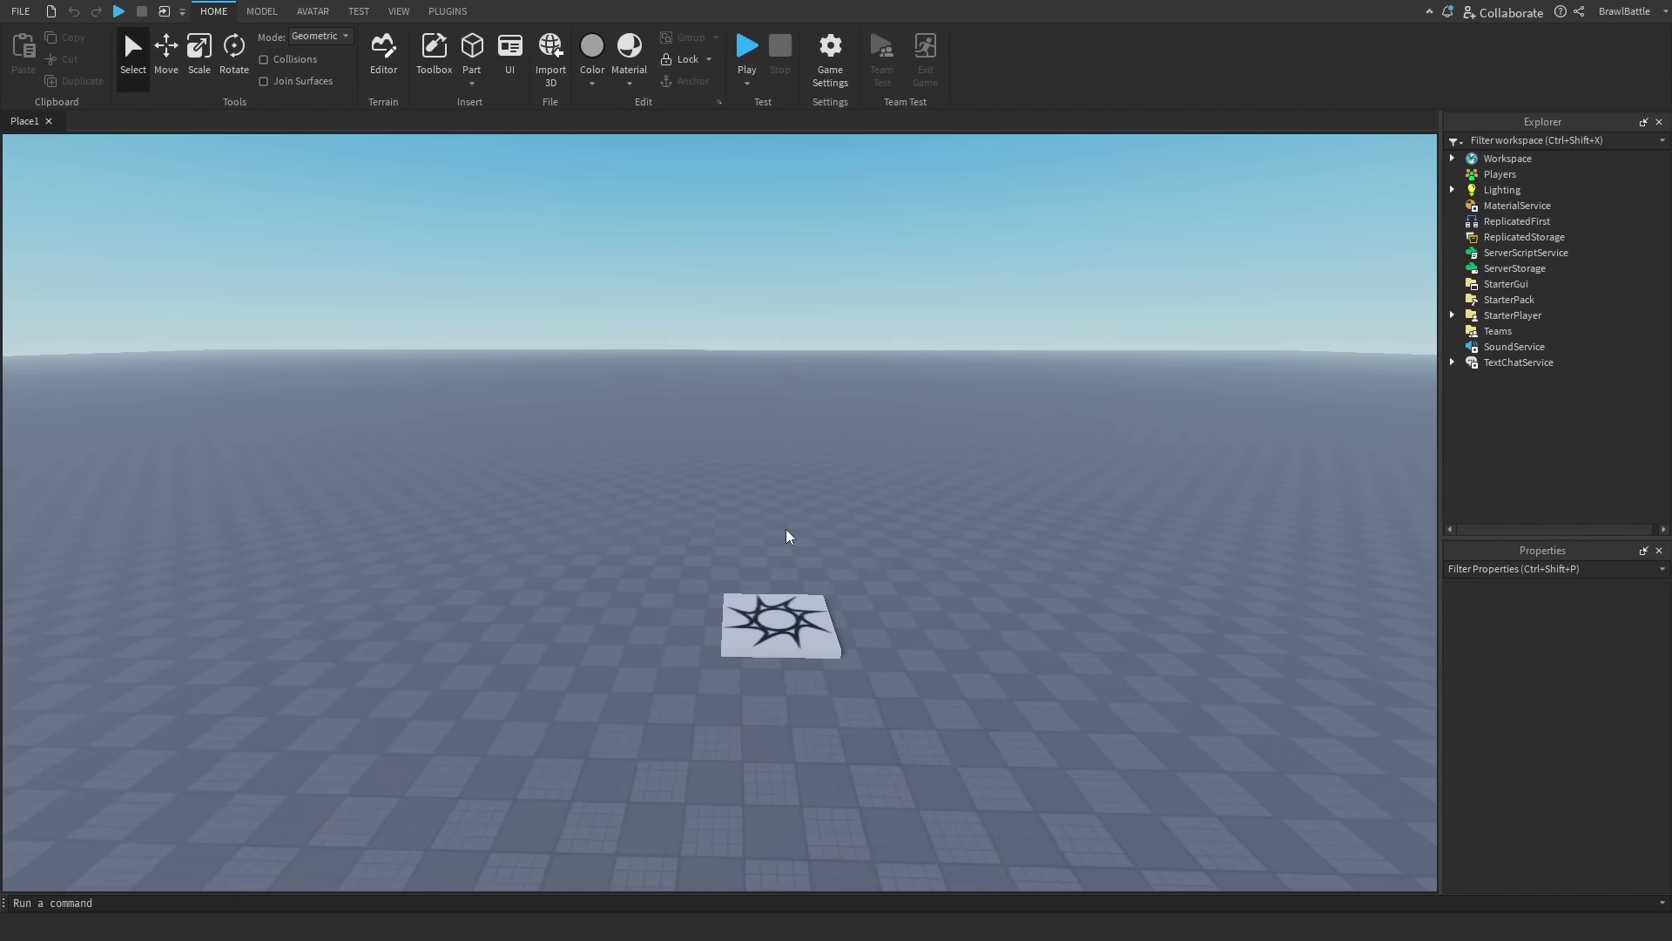
pyautogui.scroll(-3, 791, 536)
pyautogui.scroll(5, 794, 538)
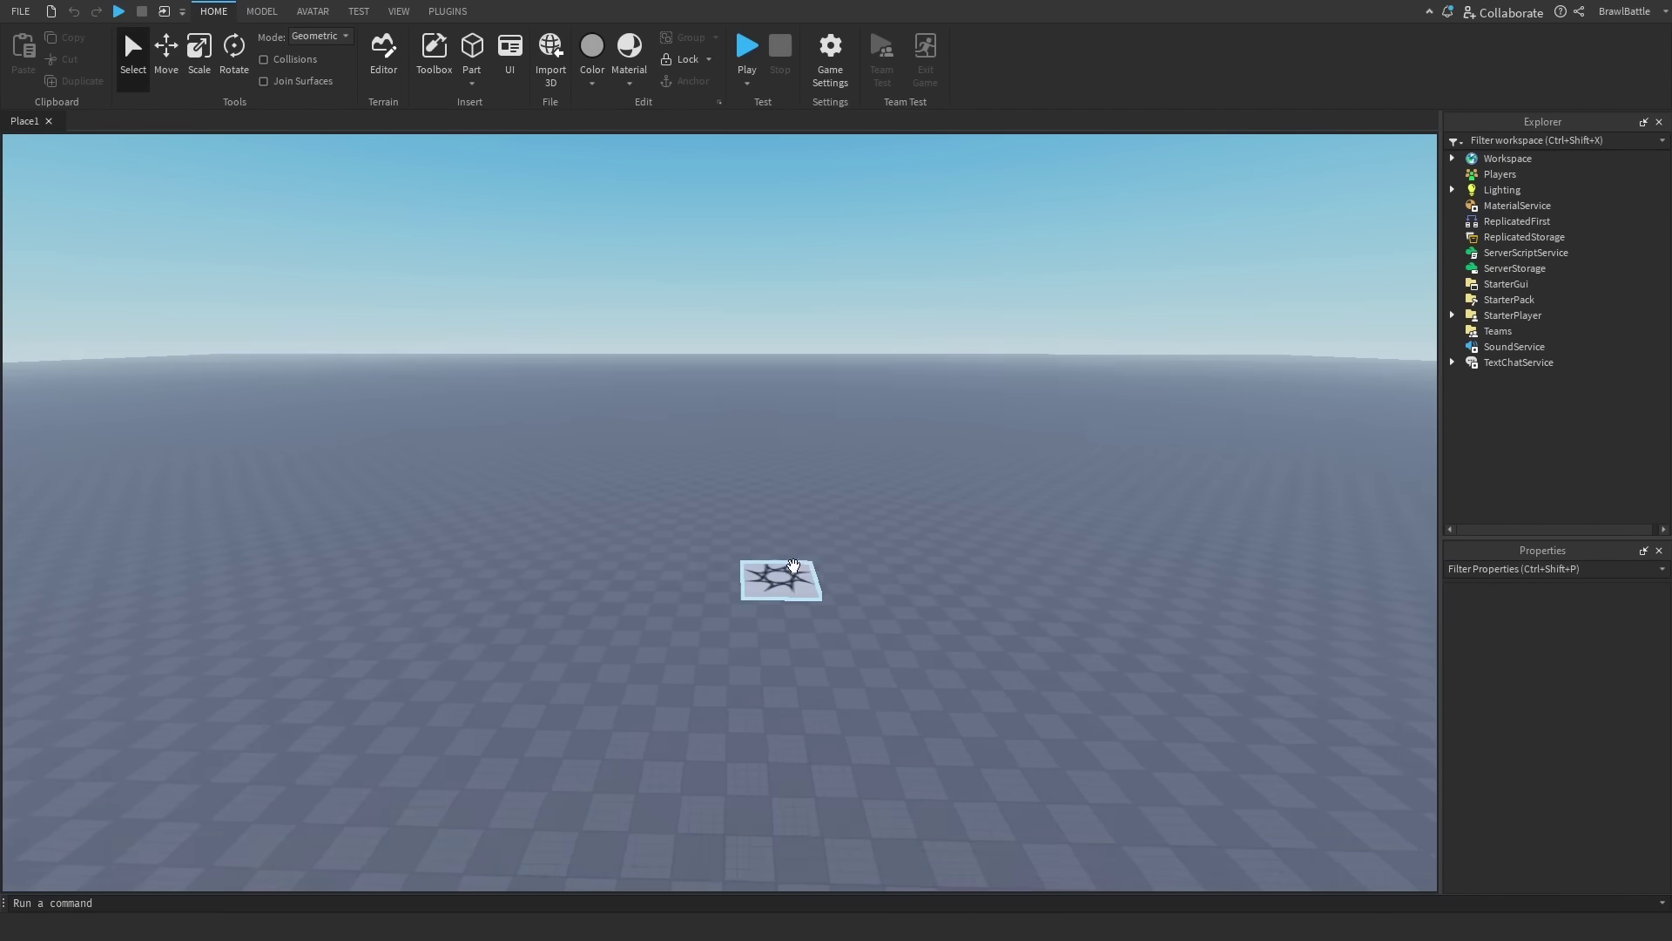
pyautogui.scroll(4, 795, 571)
pyautogui.scroll(-3, 793, 568)
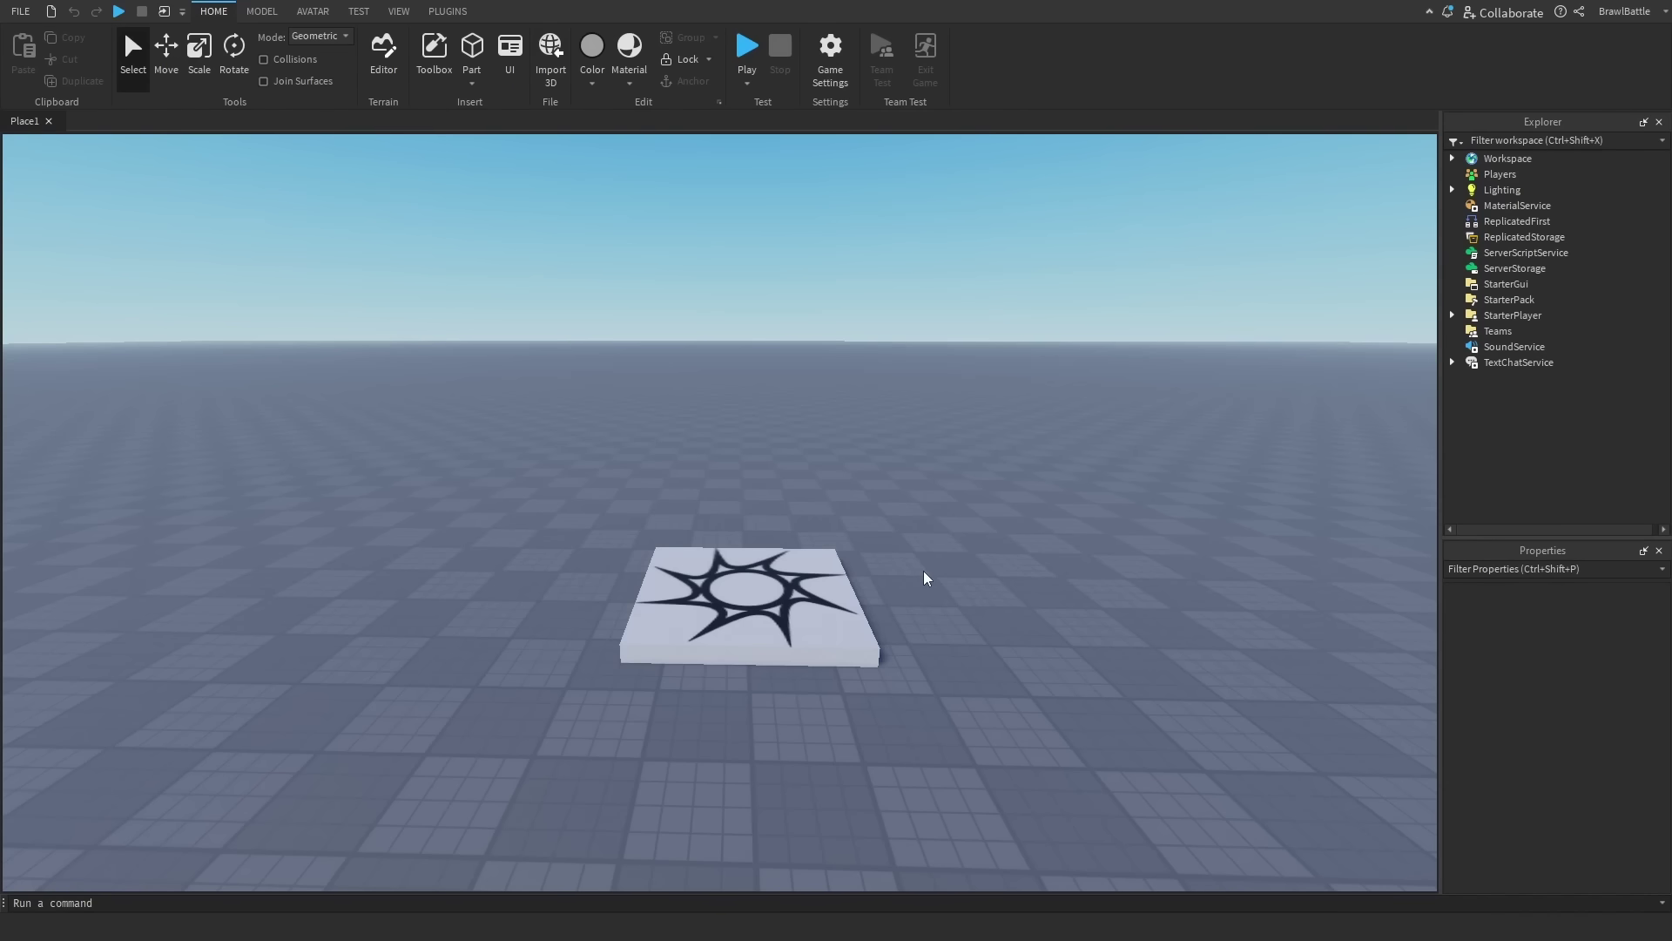
pyautogui.moveTo(959, 626); pyautogui.dragTo(1001, 672, button='right')
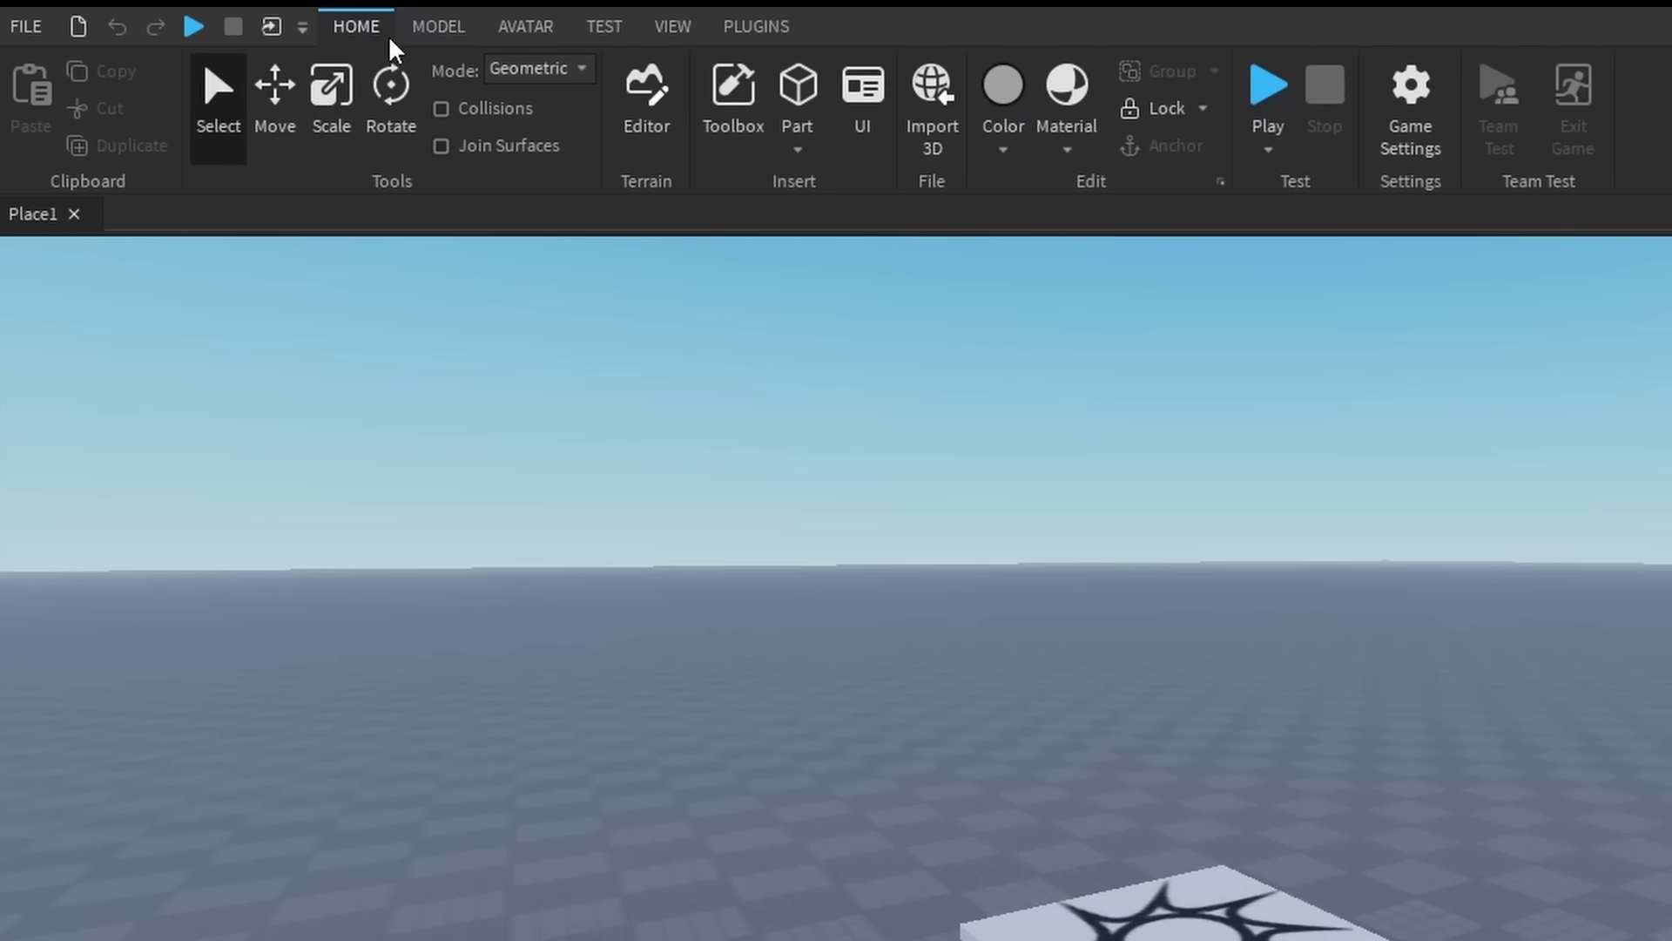
pyautogui.click(452, 25)
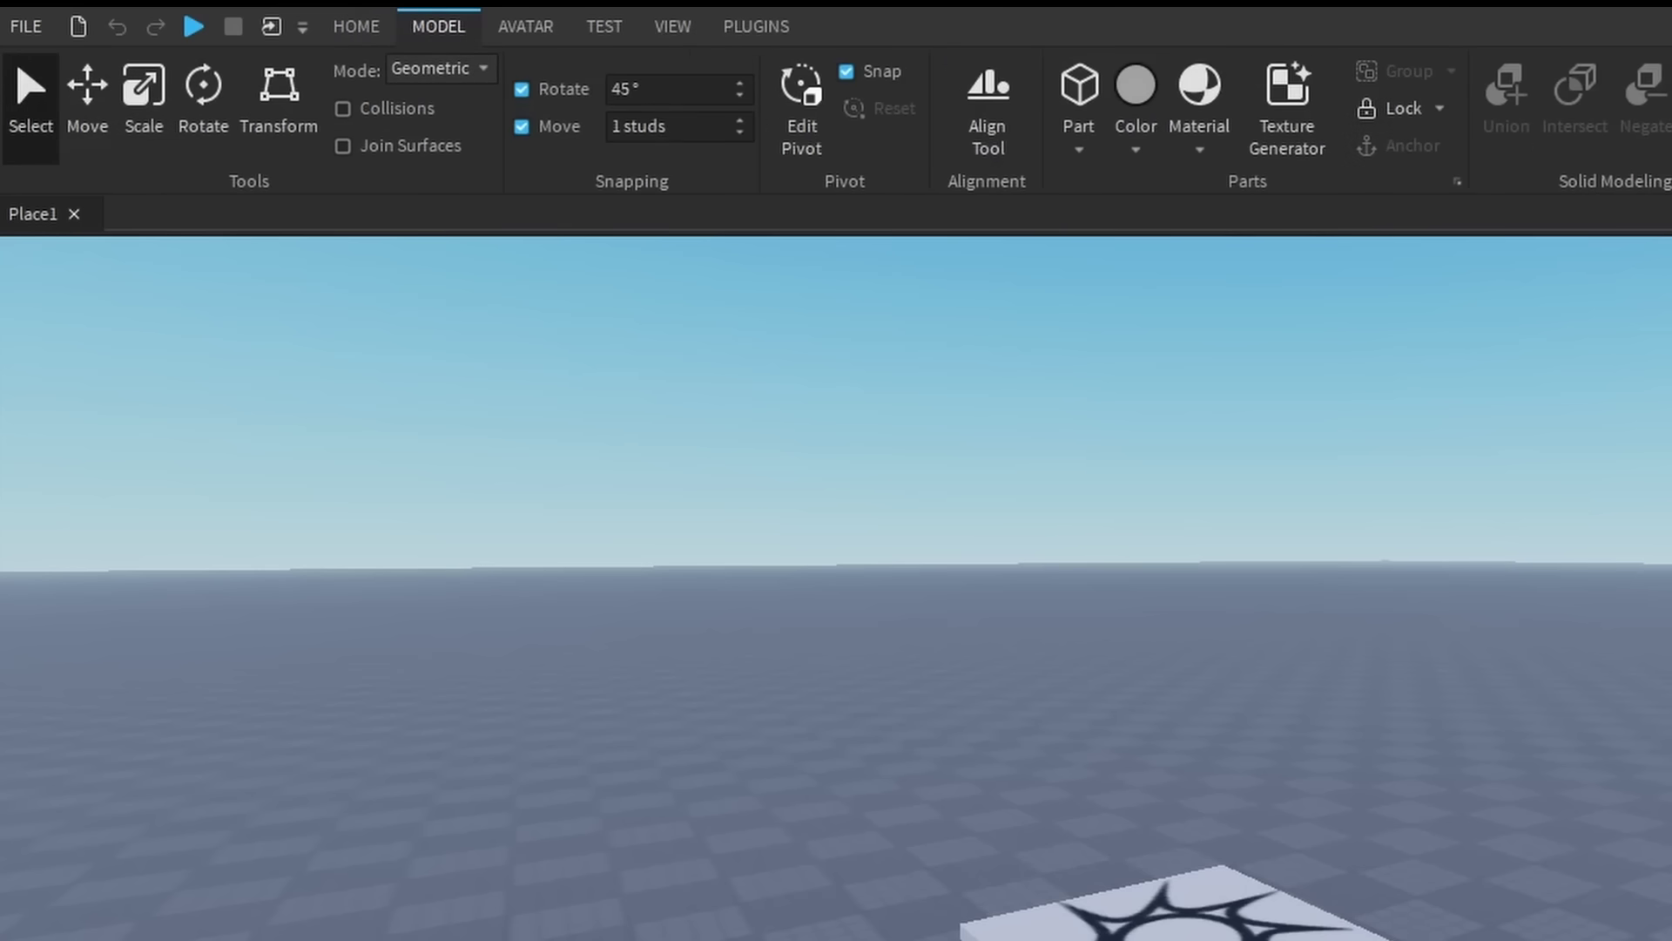
pyautogui.click(535, 29)
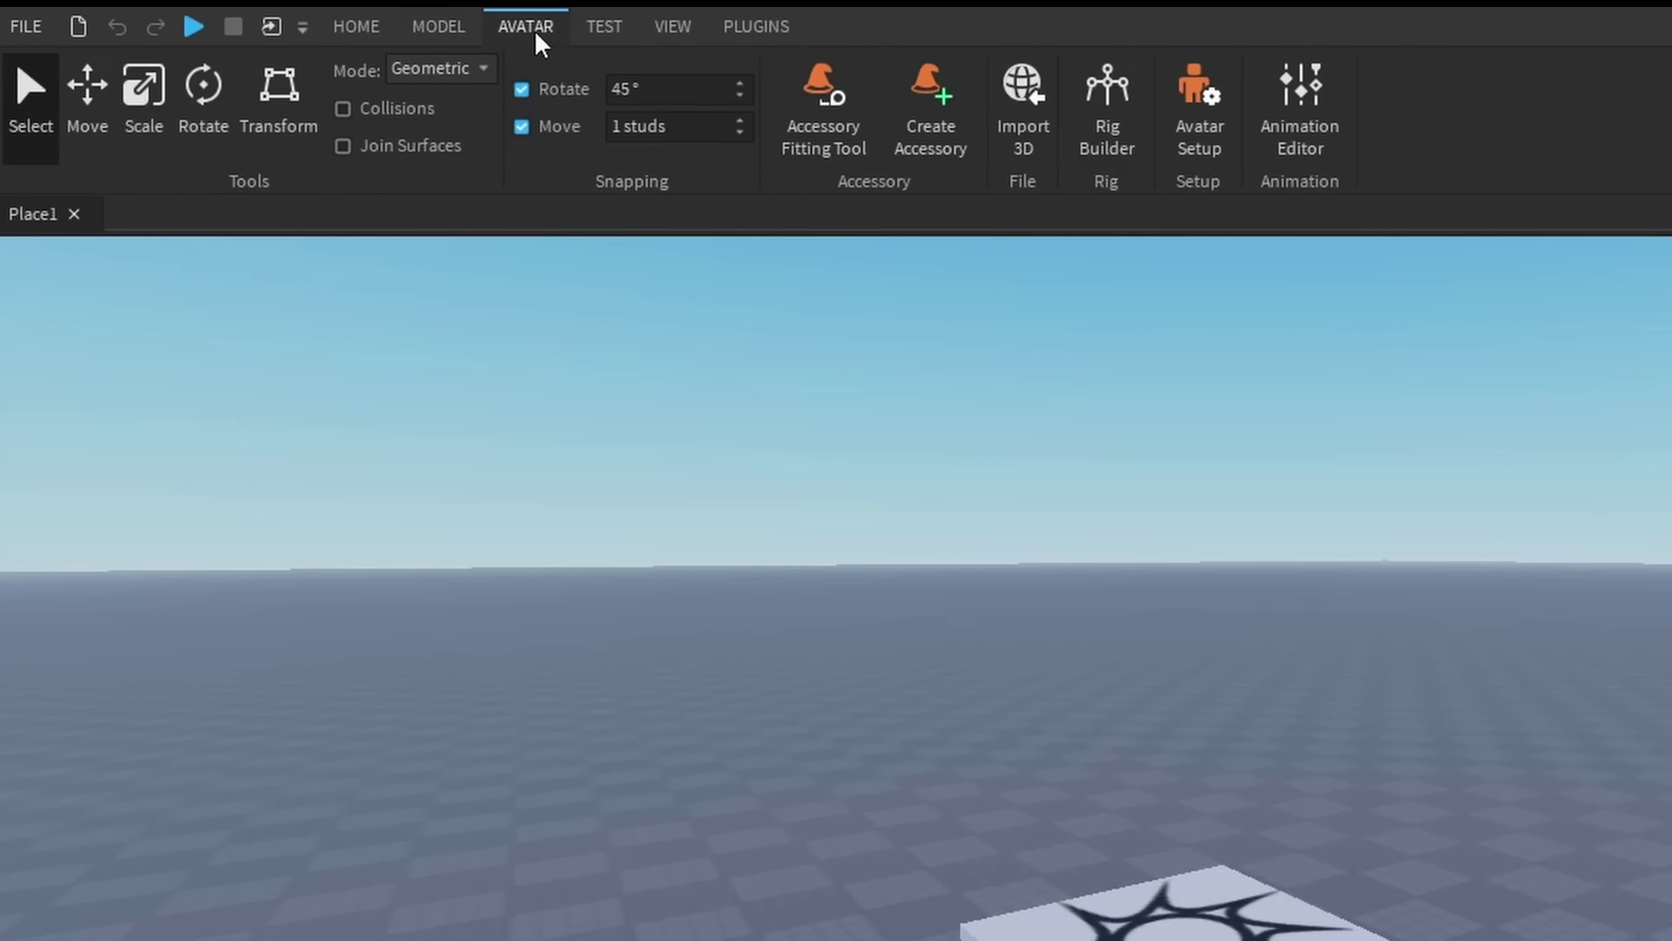
pyautogui.click(621, 33)
pyautogui.click(675, 29)
pyautogui.click(758, 28)
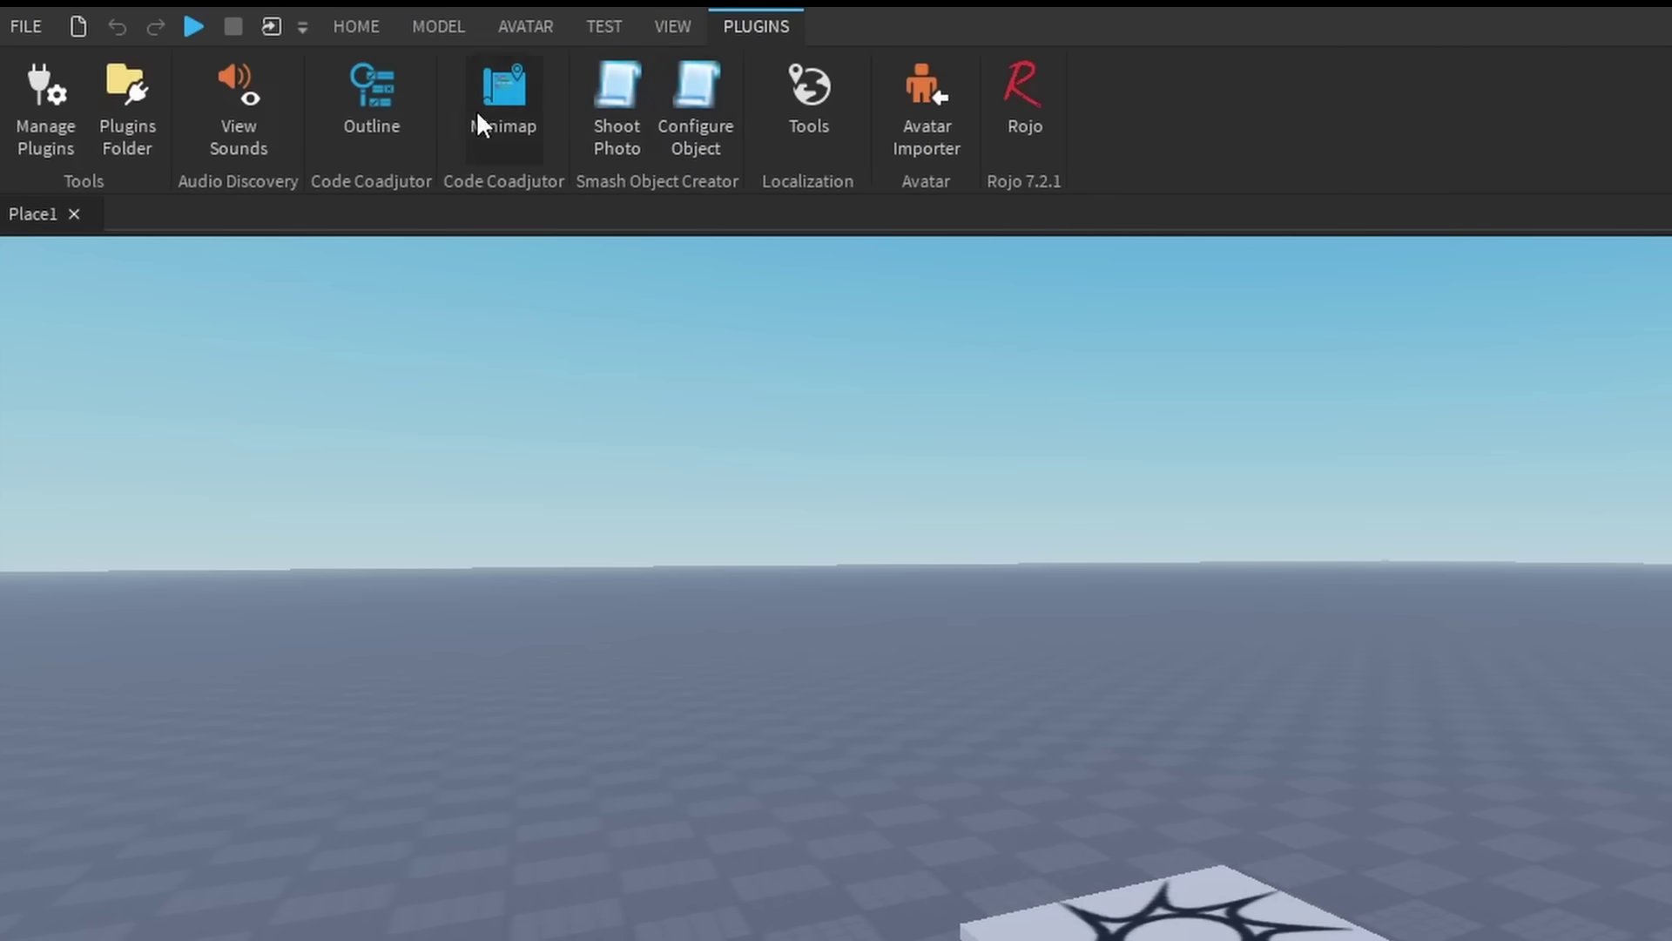
pyautogui.click(366, 26)
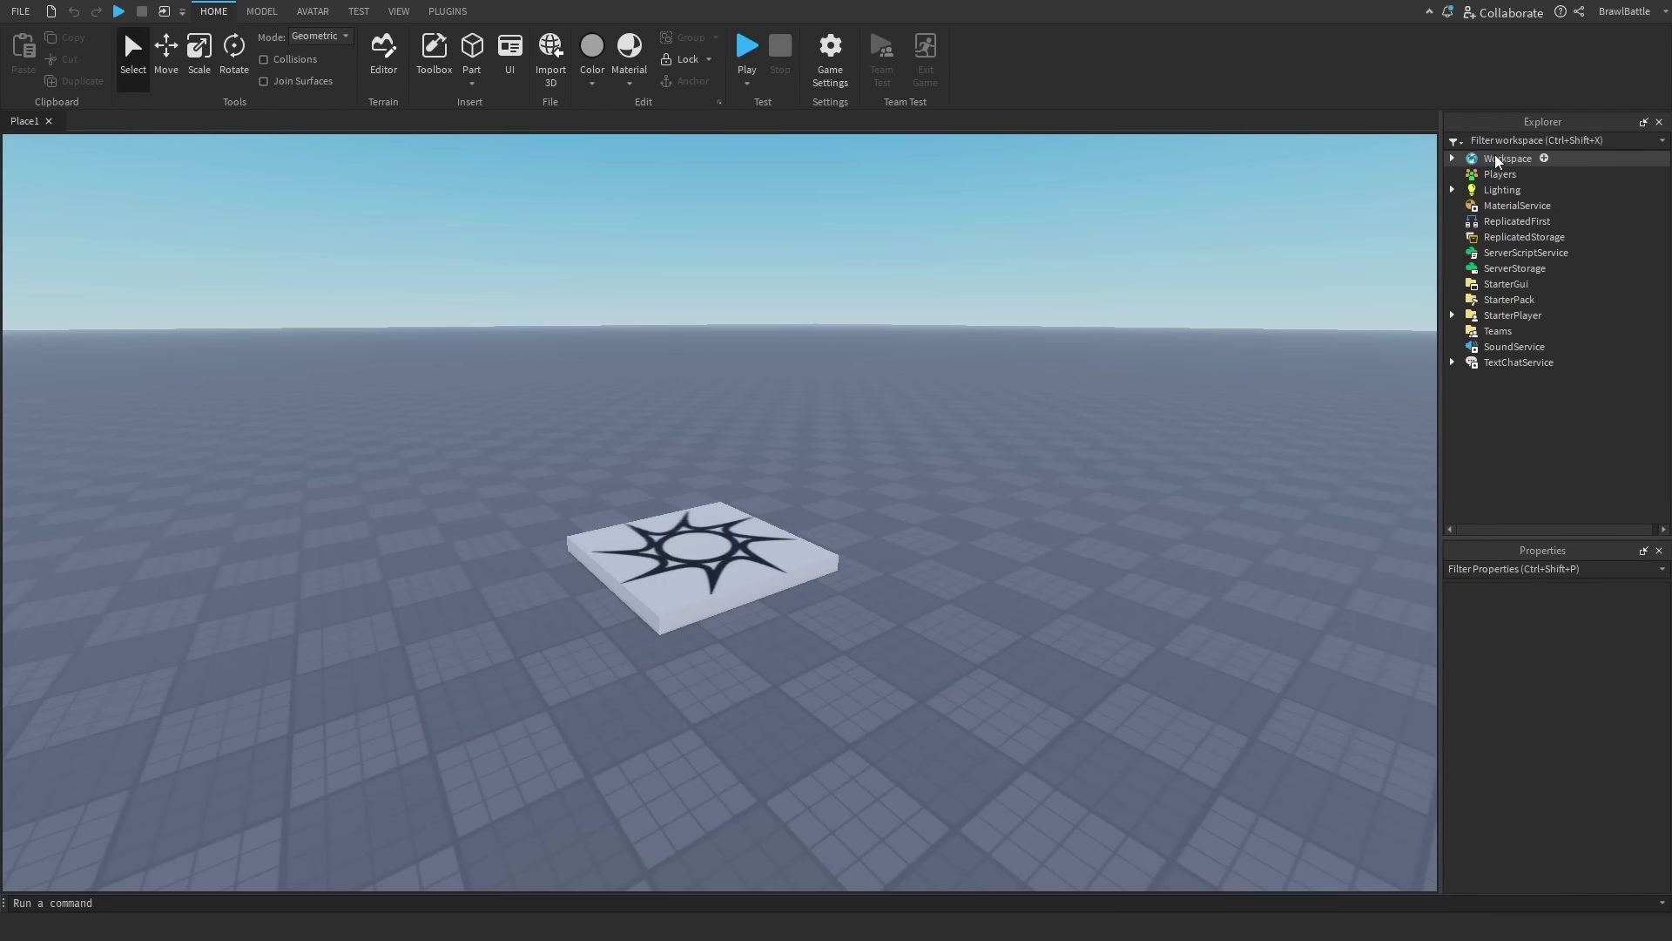
# - Expand Workspace to show Baseplate's Texture and SpawnLocation's Decal, then display Workspace's properties
pyautogui.moveTo(989, 452); pyautogui.dragTo(990, 452, button='right')
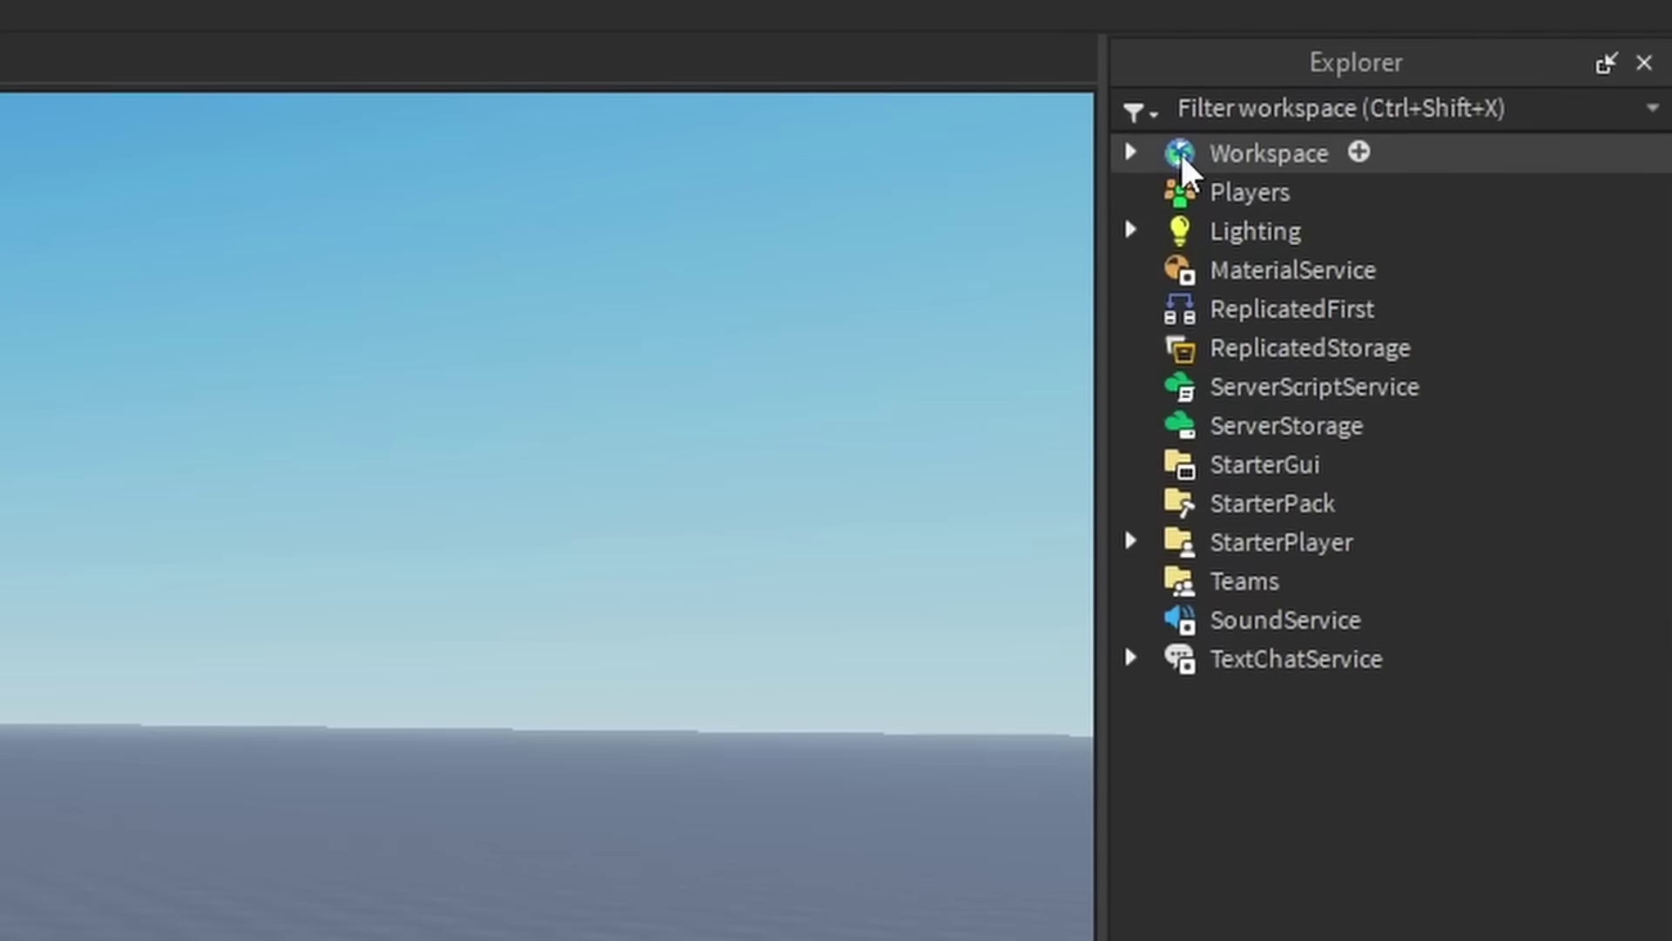
pyautogui.click(1131, 155)
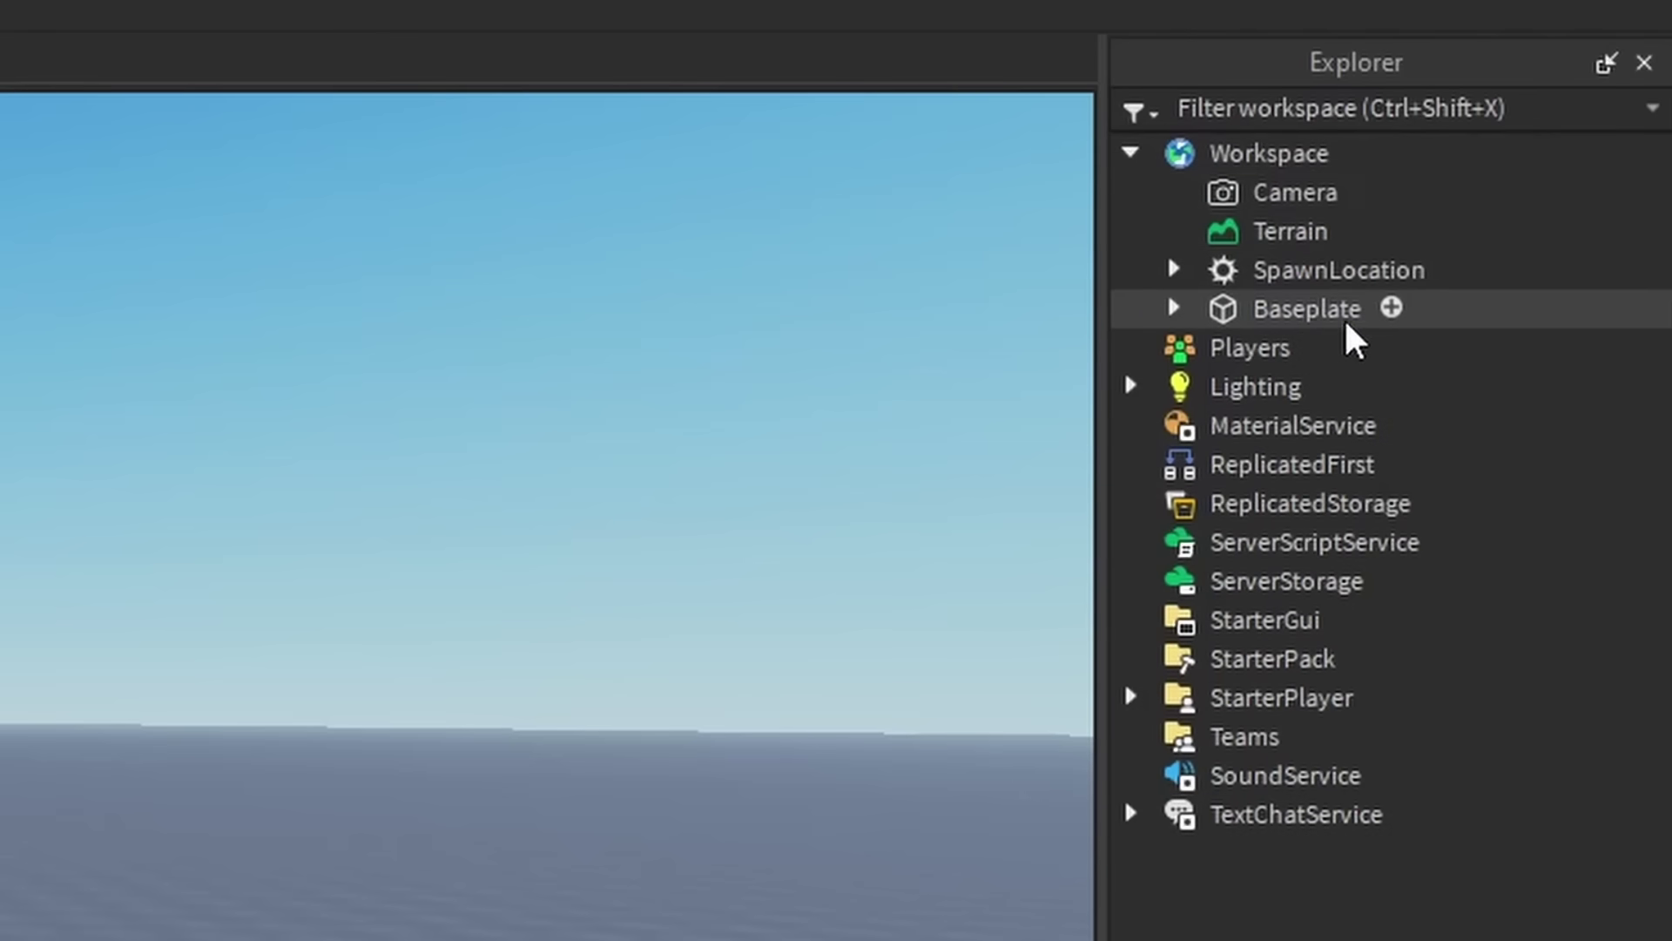
pyautogui.click(1174, 309)
pyautogui.click(1174, 271)
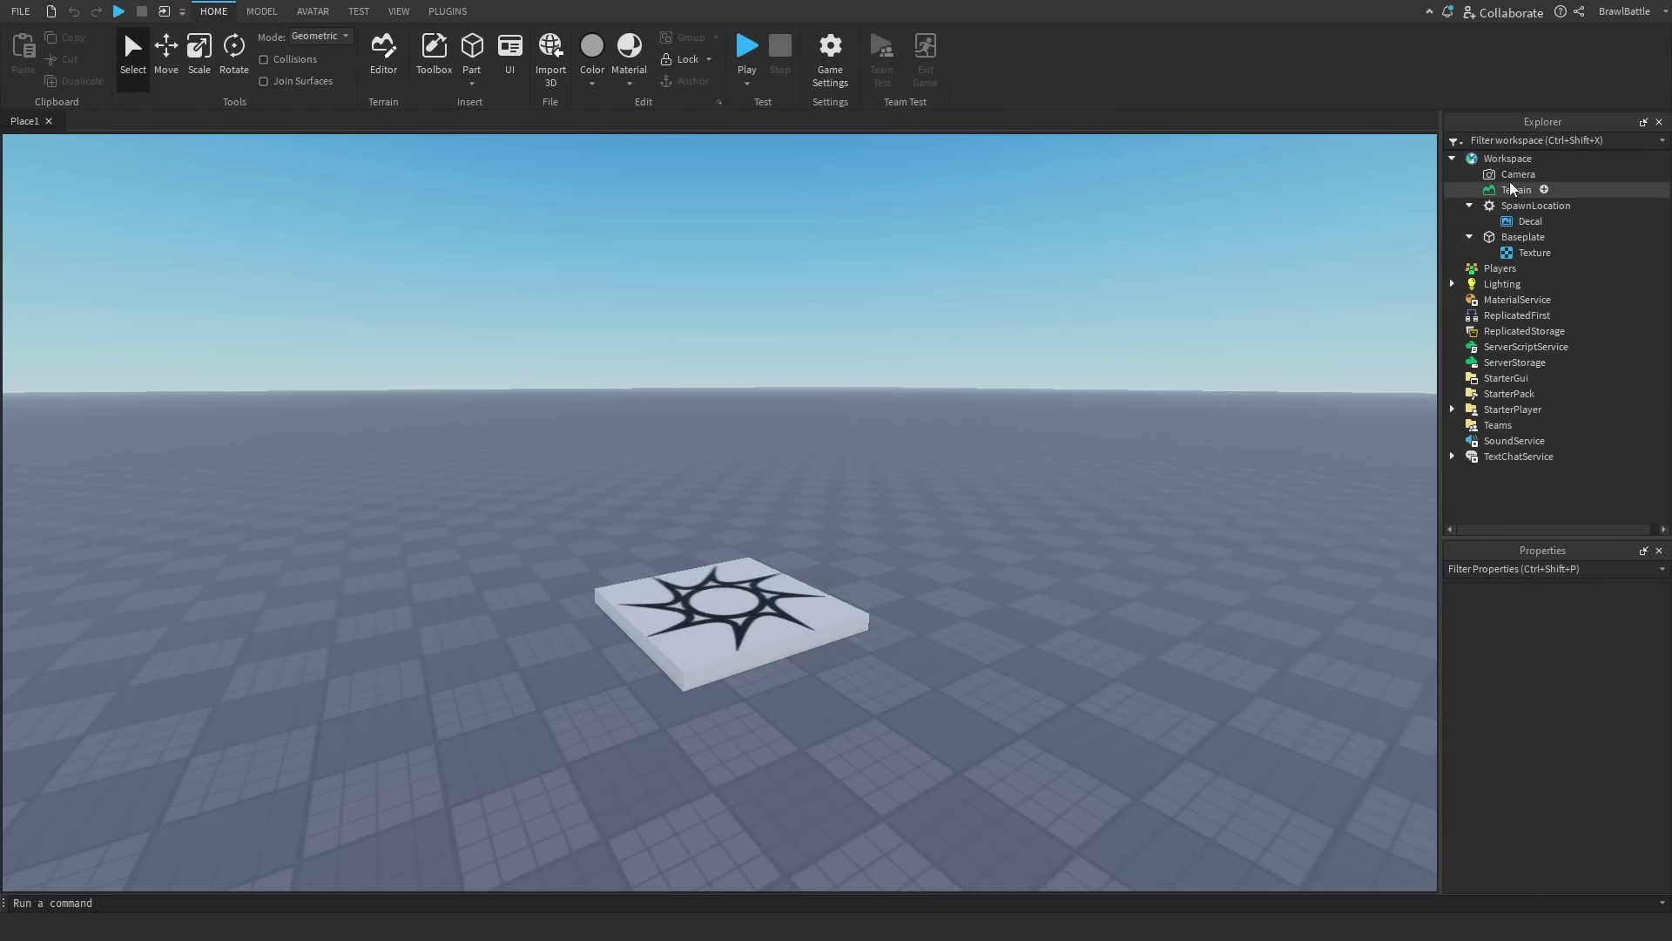
pyautogui.click(1508, 159)
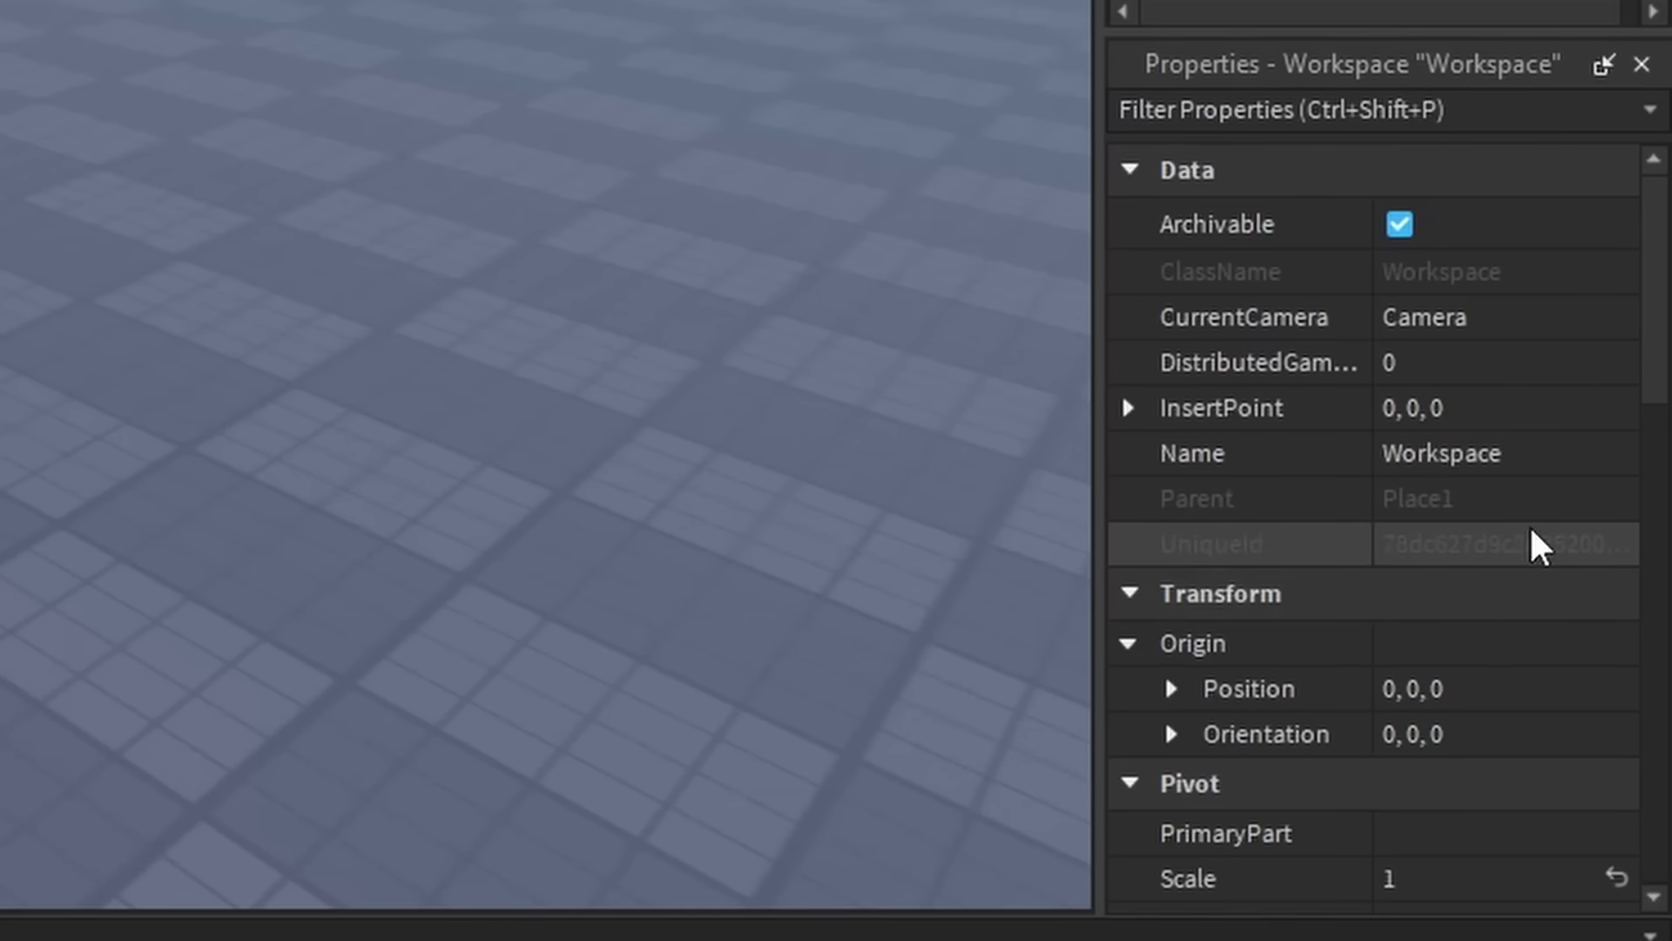
pyautogui.scroll(-3, 1504, 557)
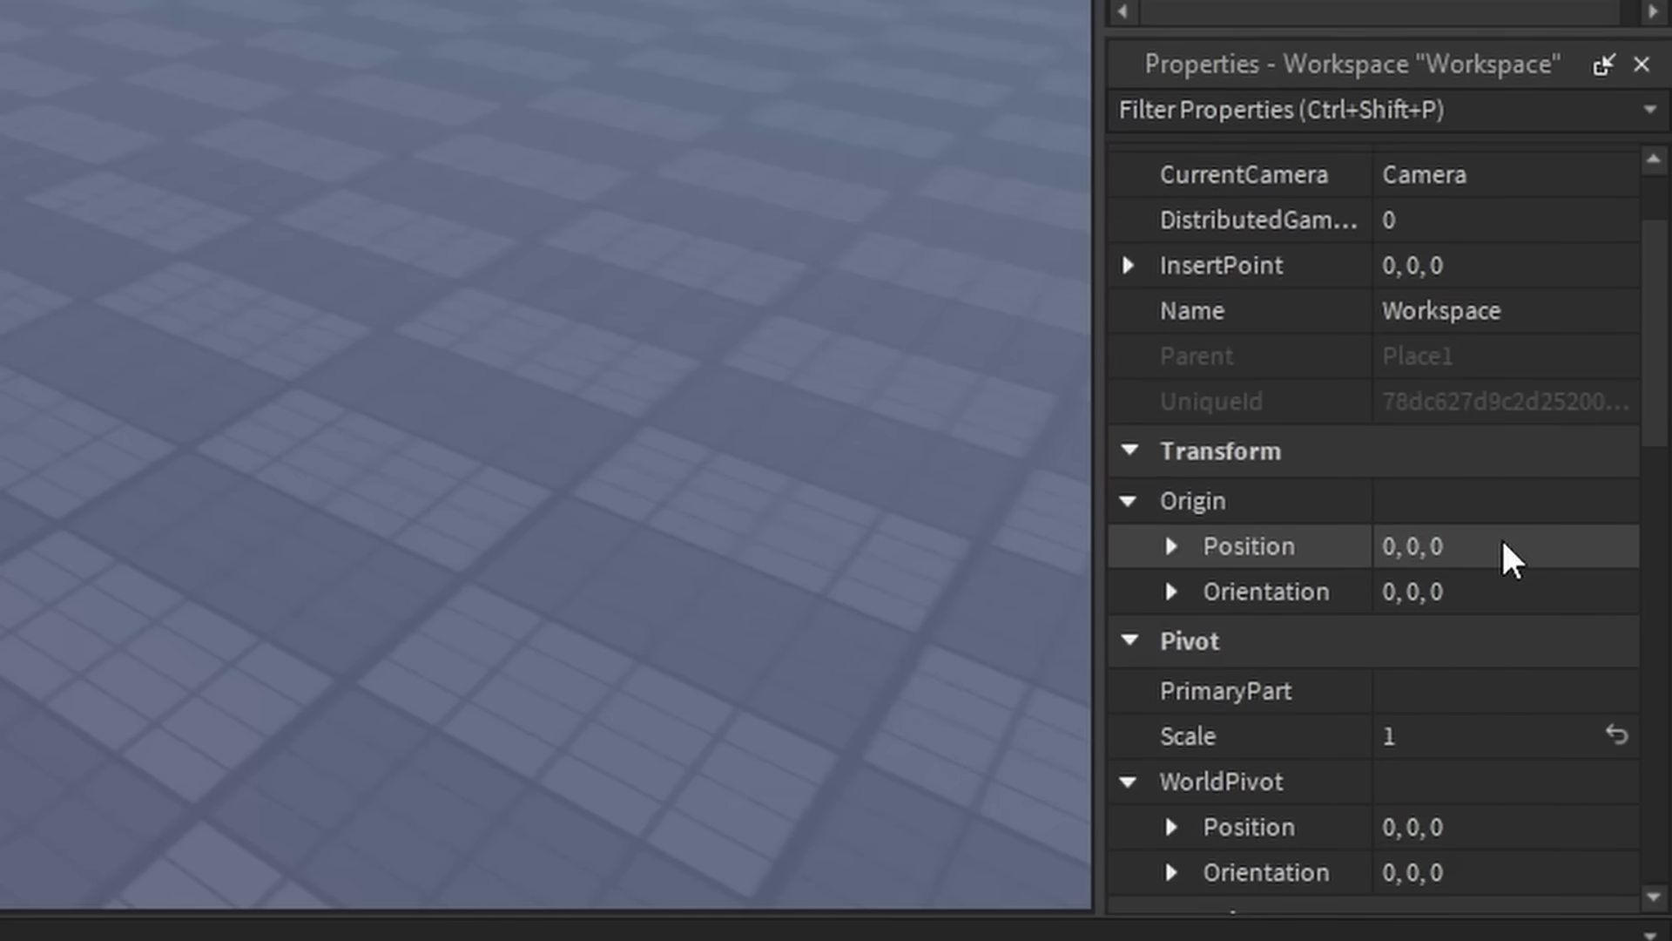
pyautogui.scroll(-5, 1440, 511)
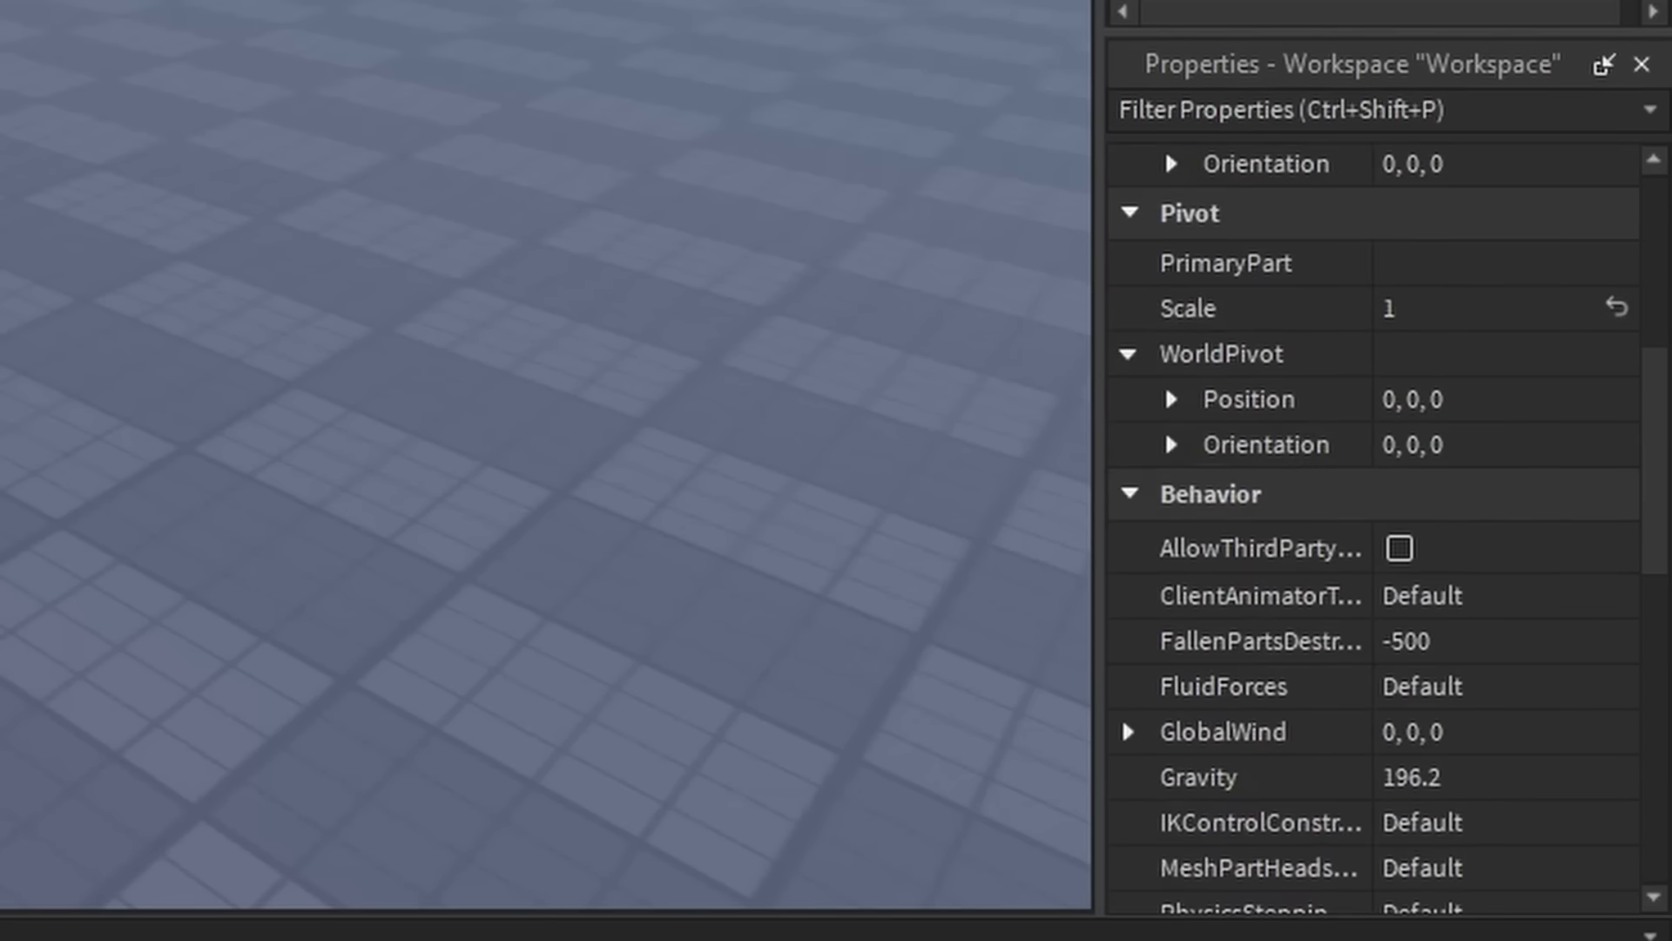
pyautogui.scroll(5, 1344, 511)
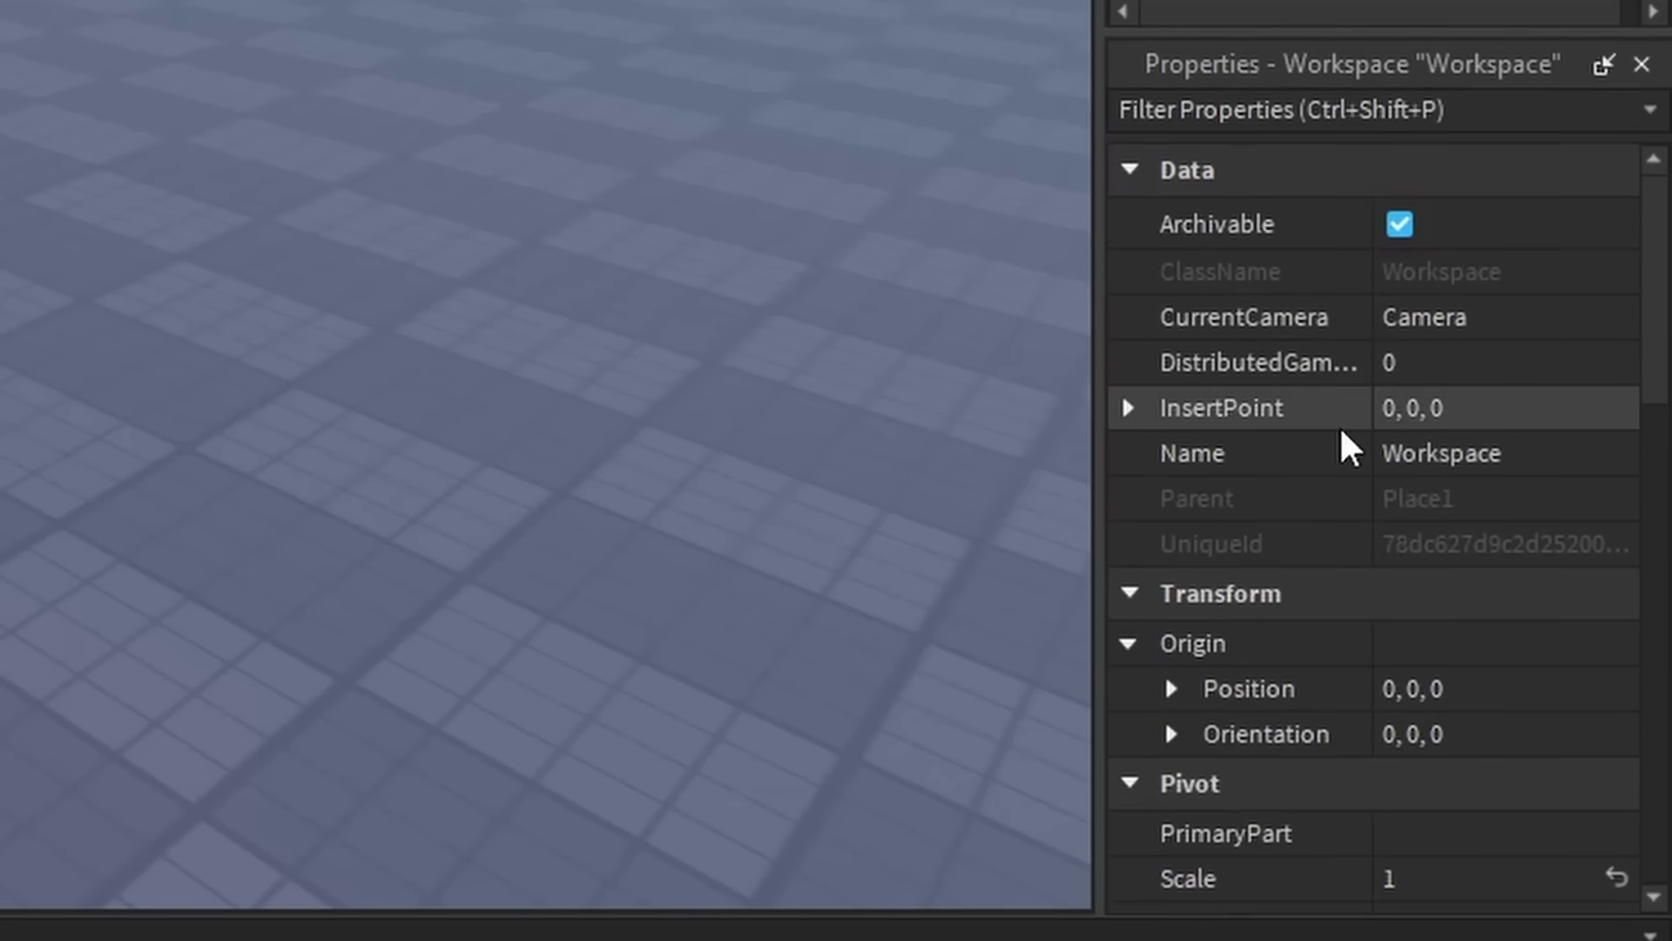
pyautogui.scroll(-10, 1306, 403)
pyautogui.scroll(-3, 1304, 389)
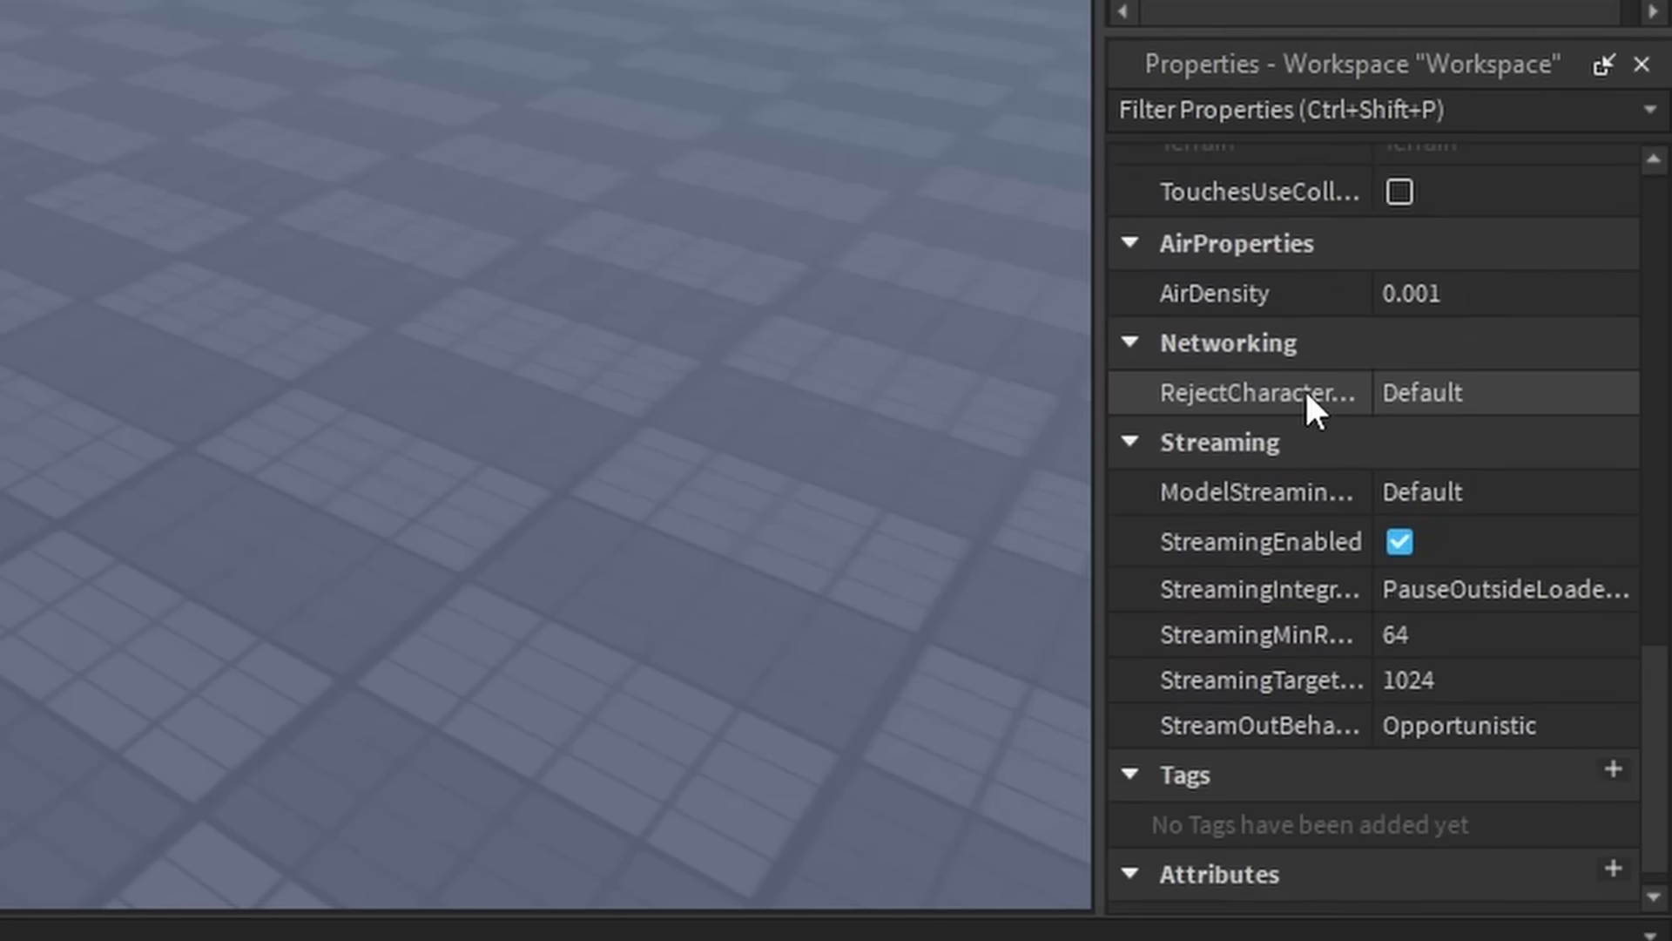
pyautogui.scroll(10, 1304, 388)
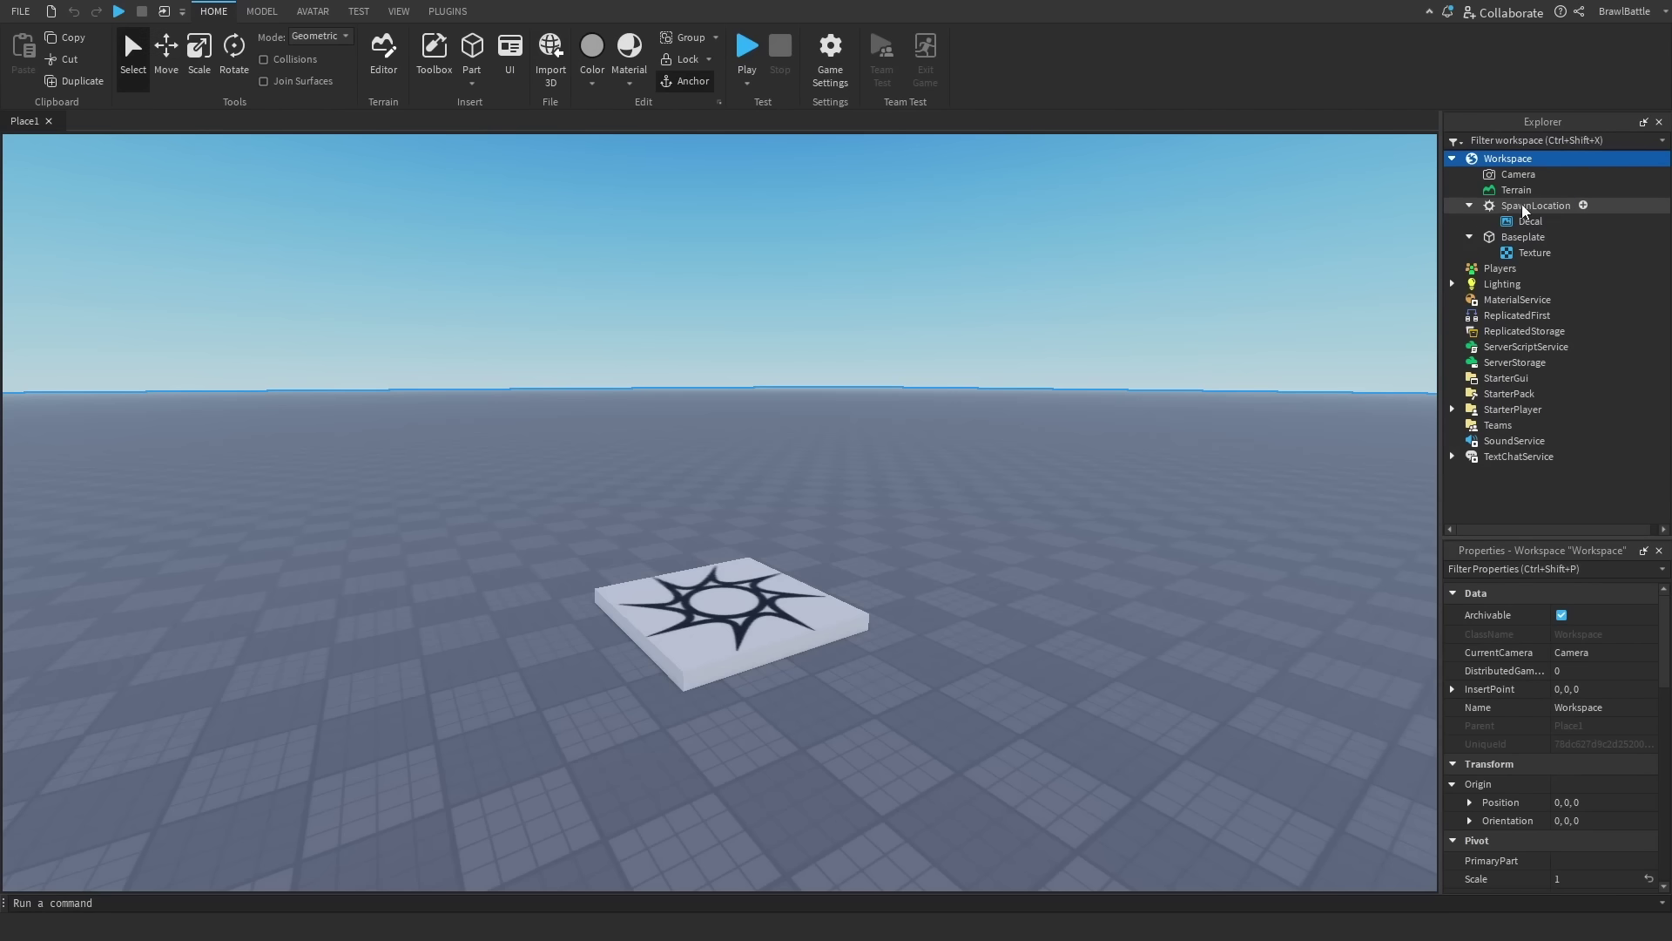
# - Set the SpawnLocation's Color to cyan (0, 170, 255) in the Properties colour picker
pyautogui.click(1524, 210)
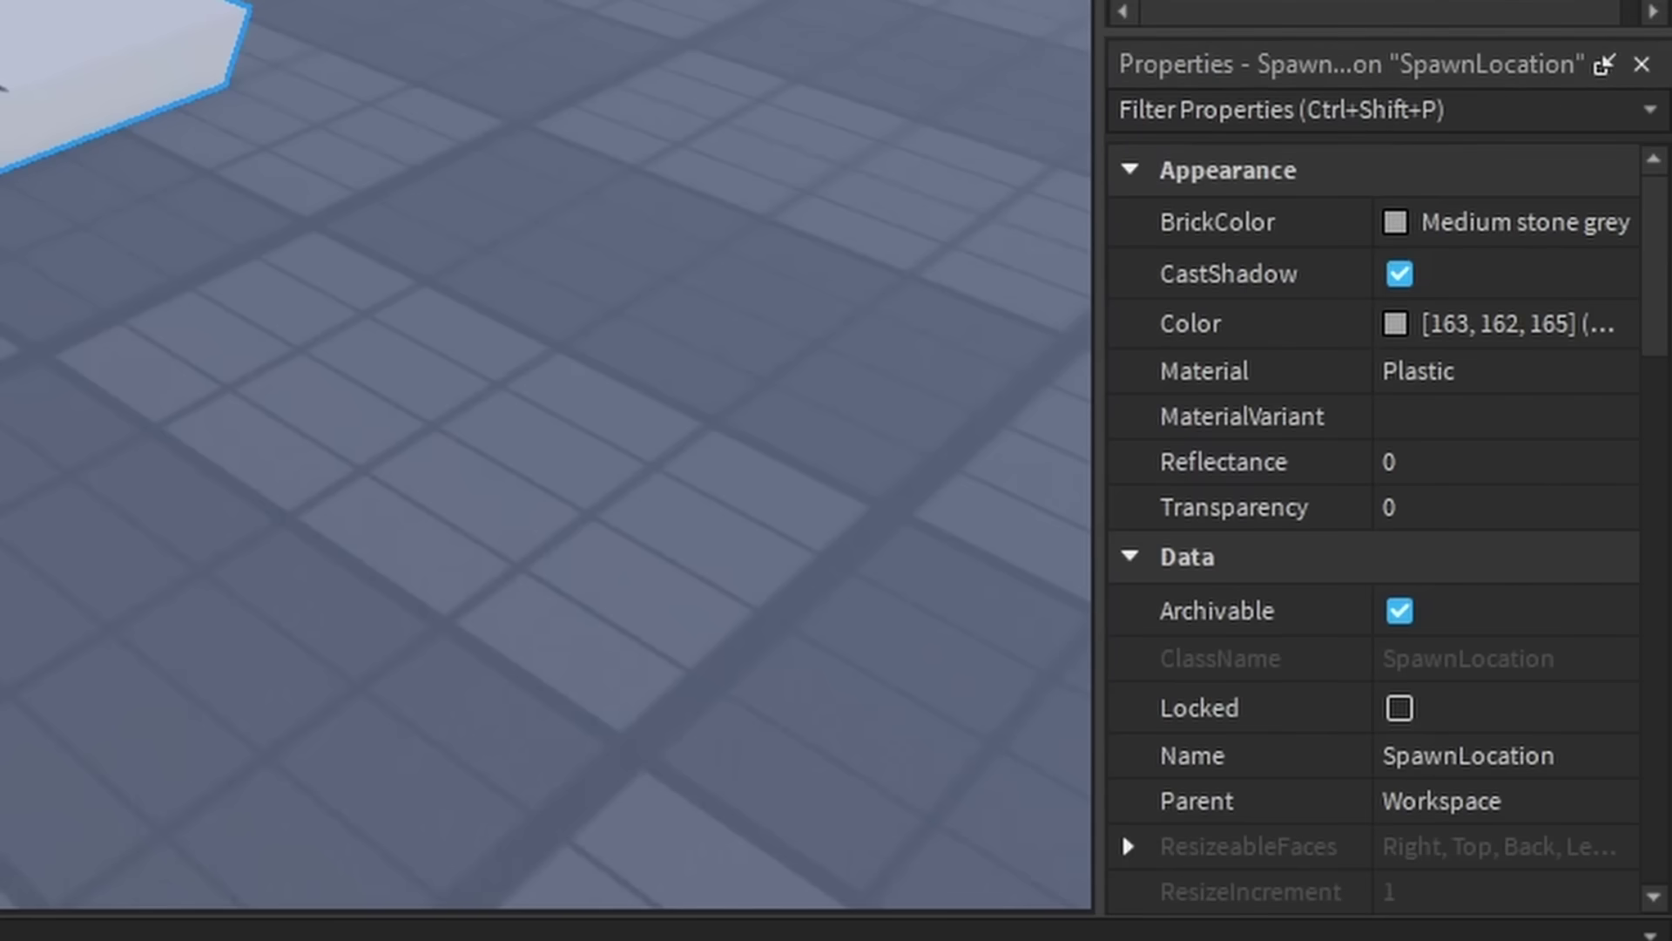
pyautogui.moveTo(4, 87); pyautogui.dragTo(11, 52, button='right')
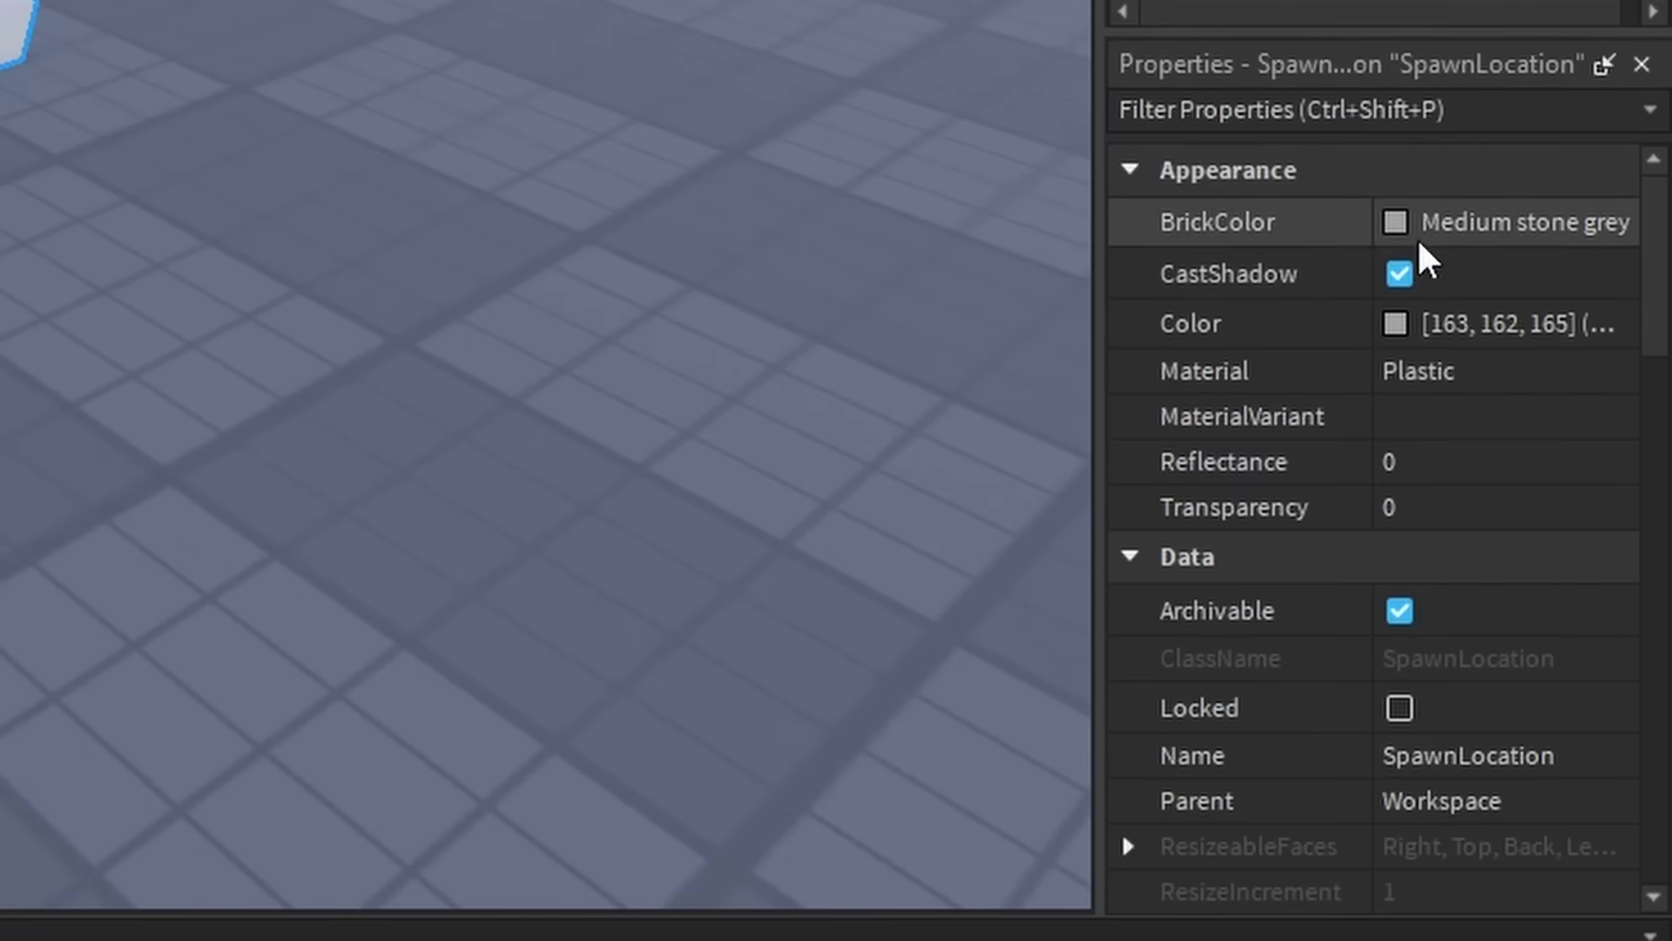
pyautogui.click(1403, 330)
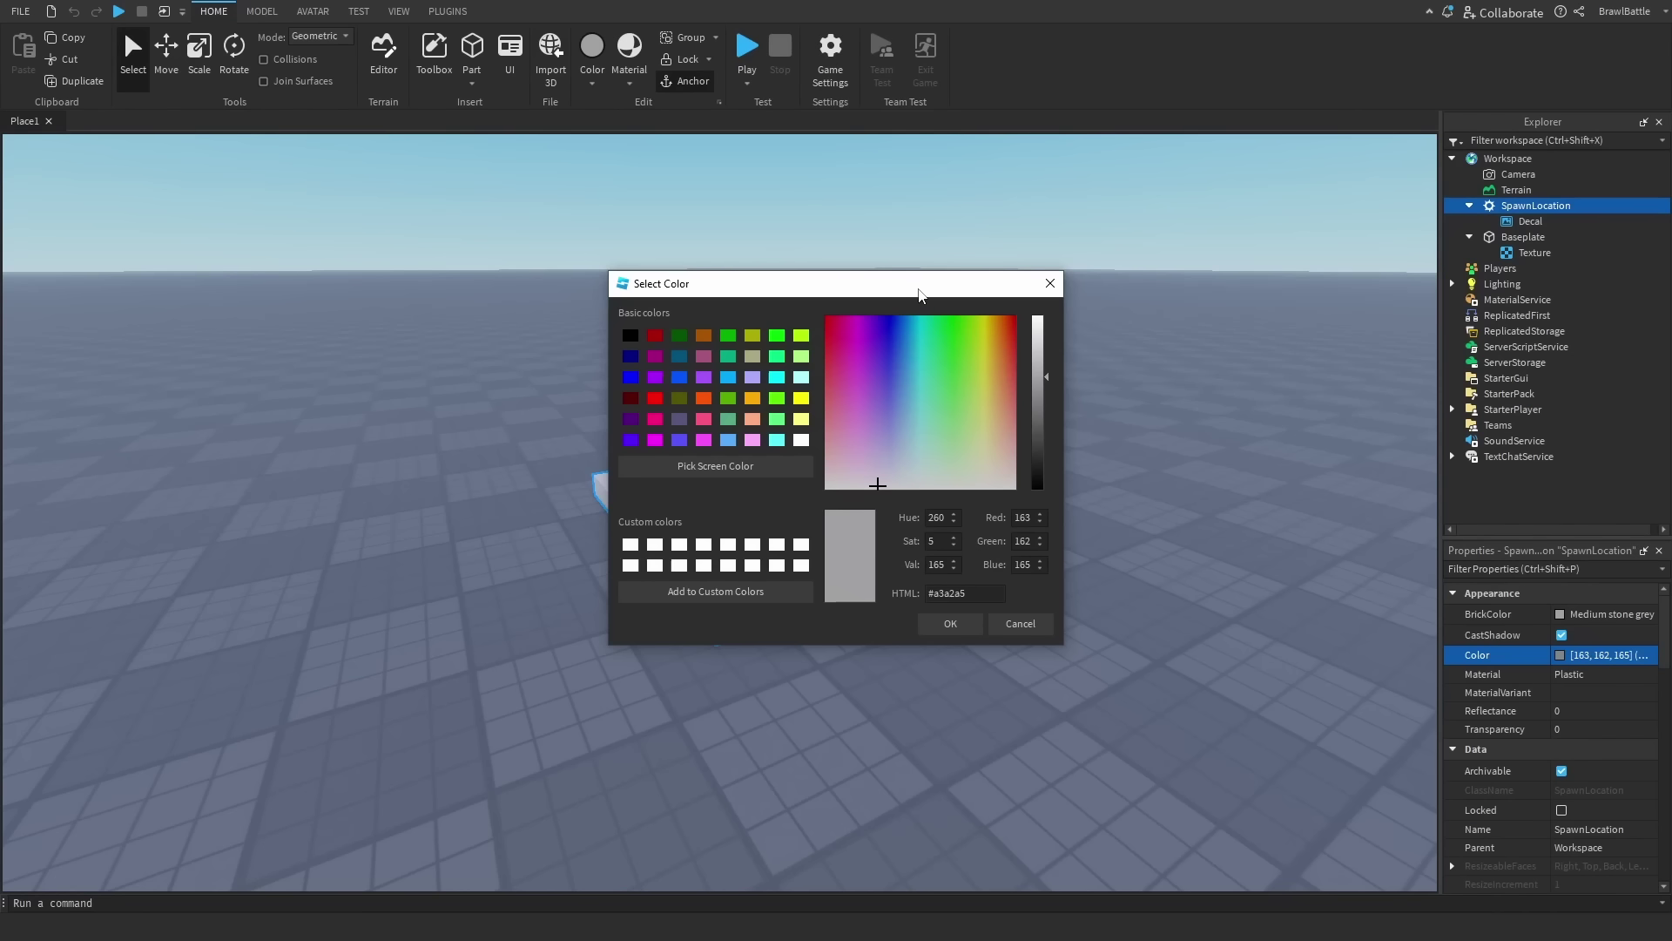
pyautogui.moveTo(720, 295); pyautogui.dragTo(1074, 265)
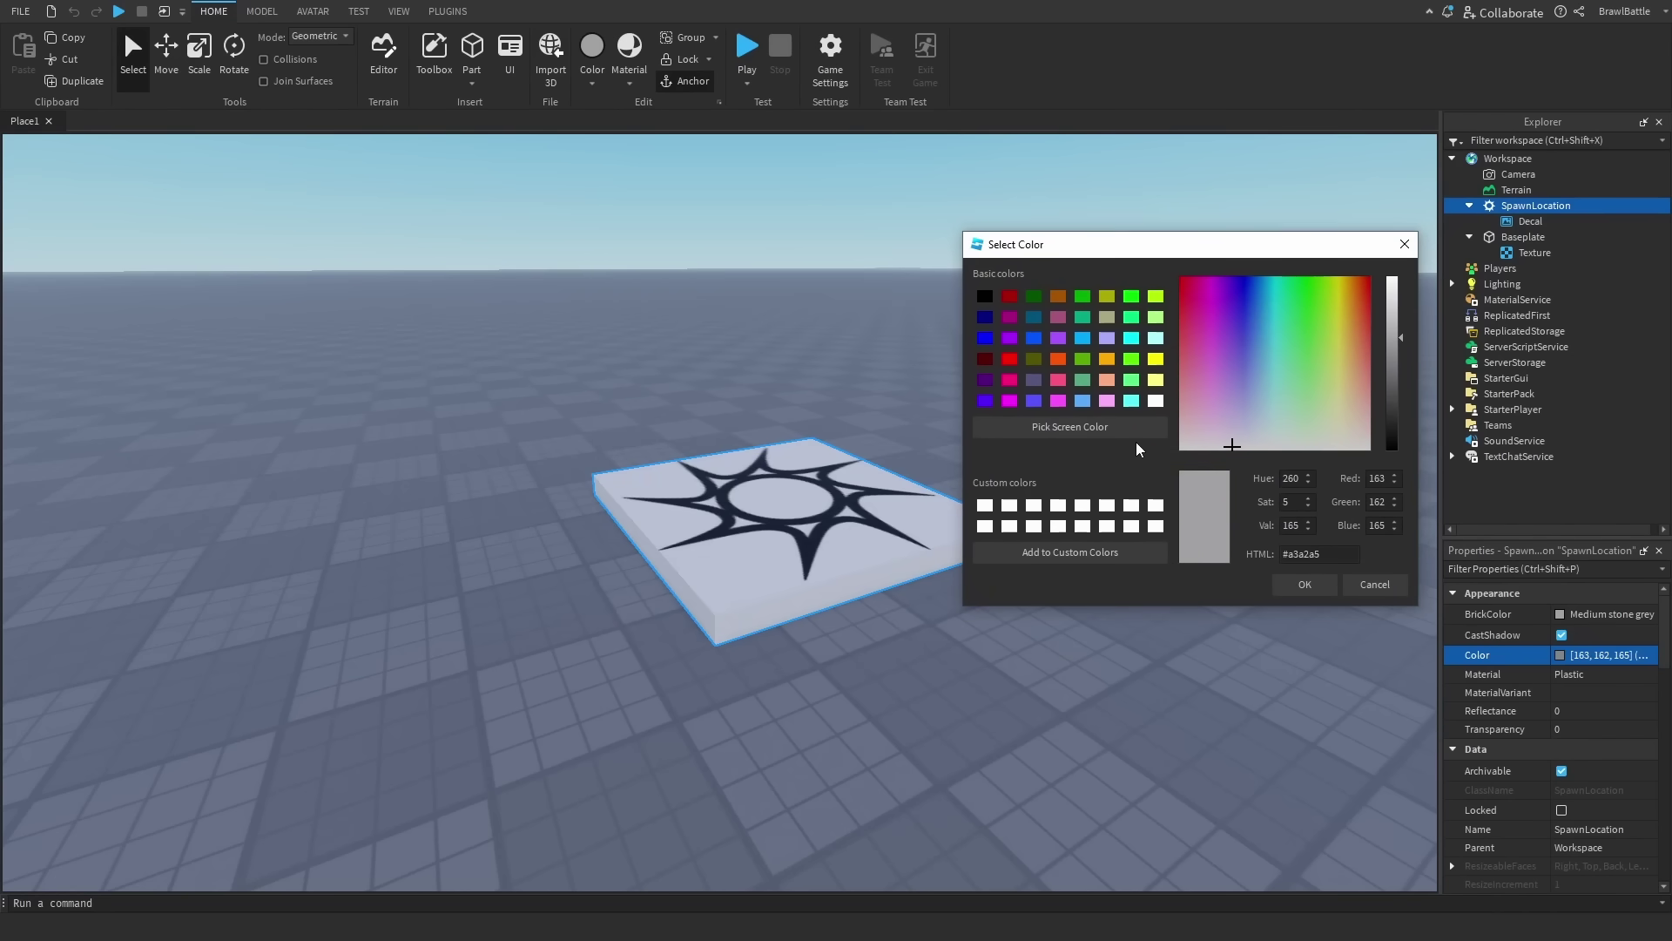
pyautogui.click(1087, 340)
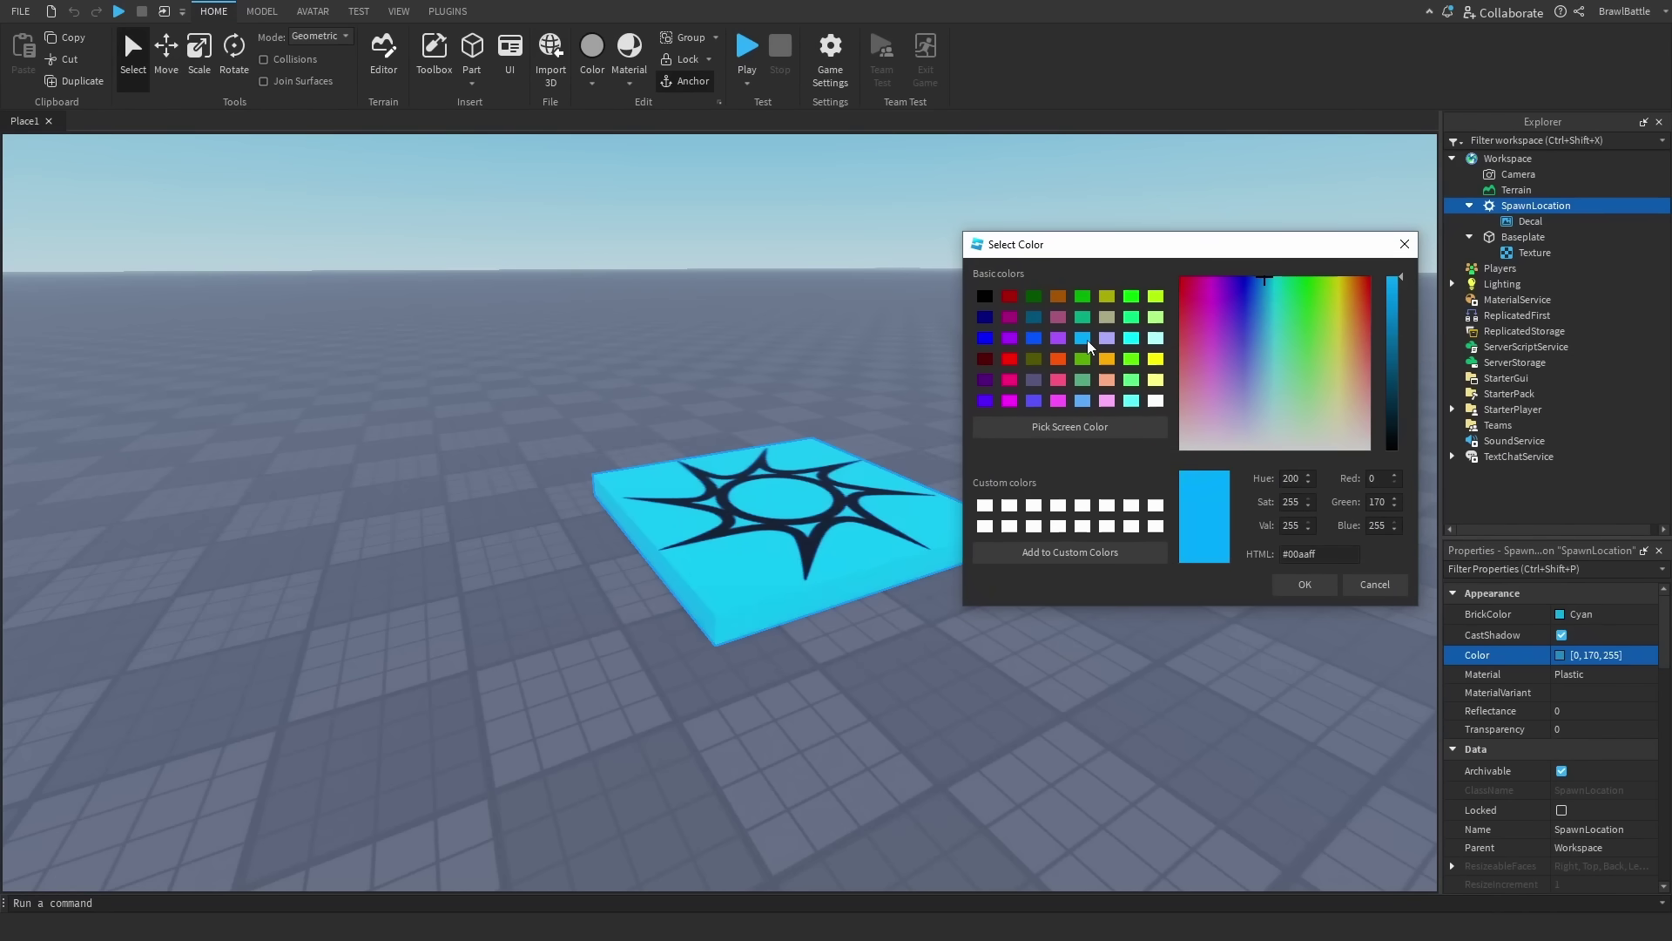
pyautogui.click(1301, 586)
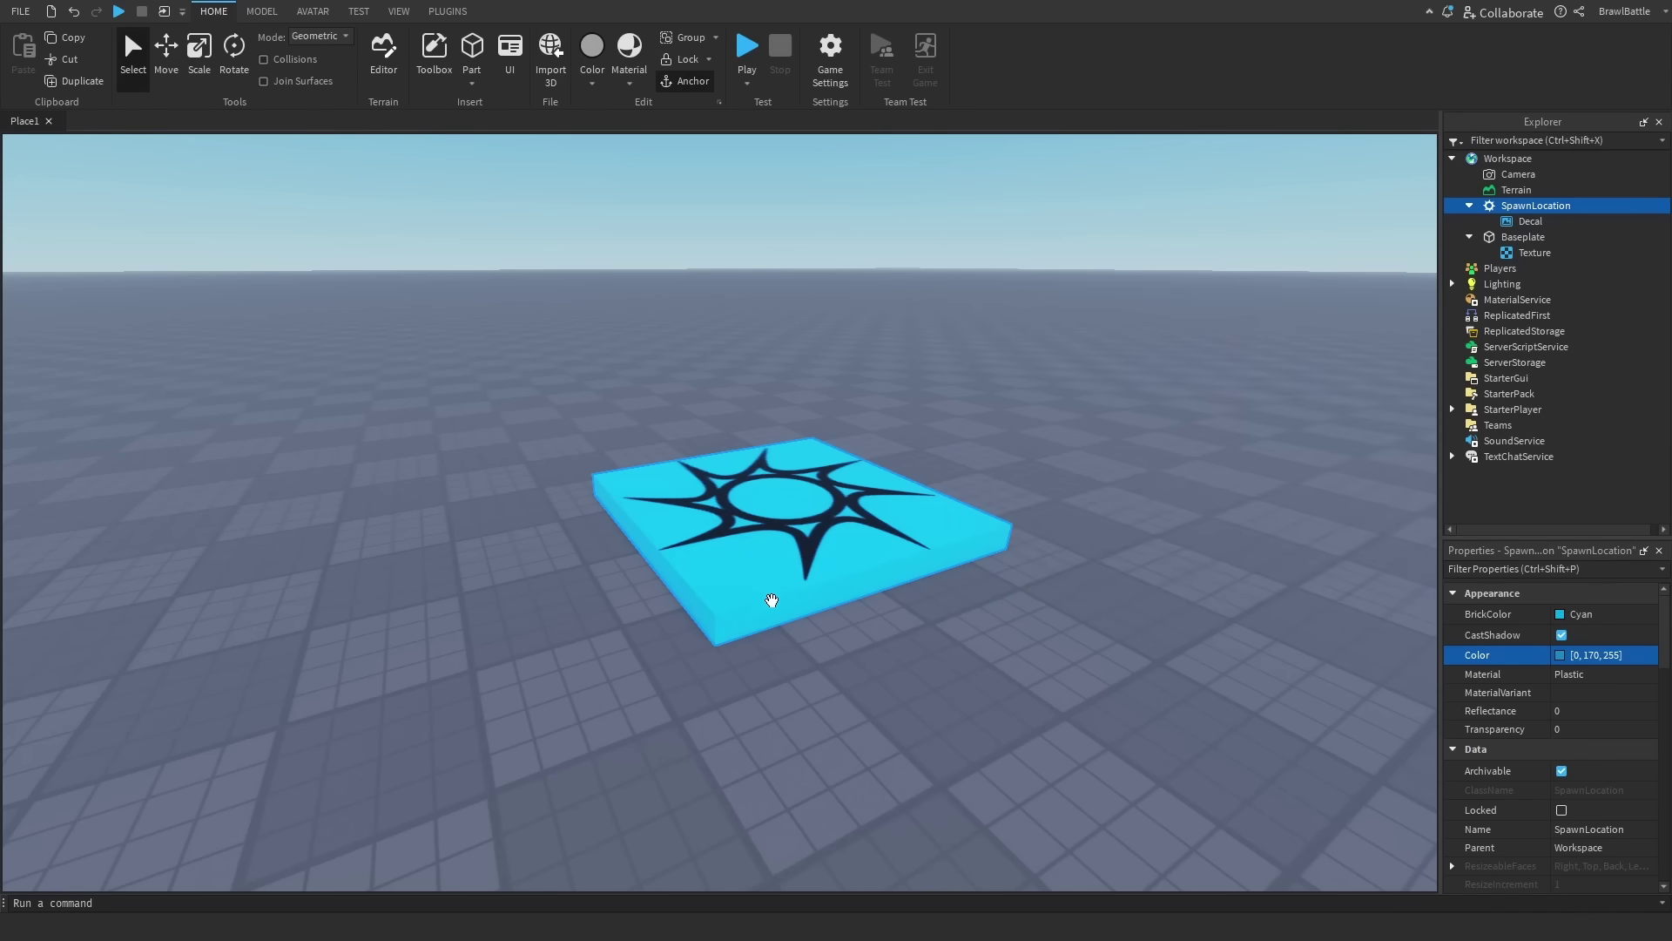
pyautogui.scroll(5, 911, 580)
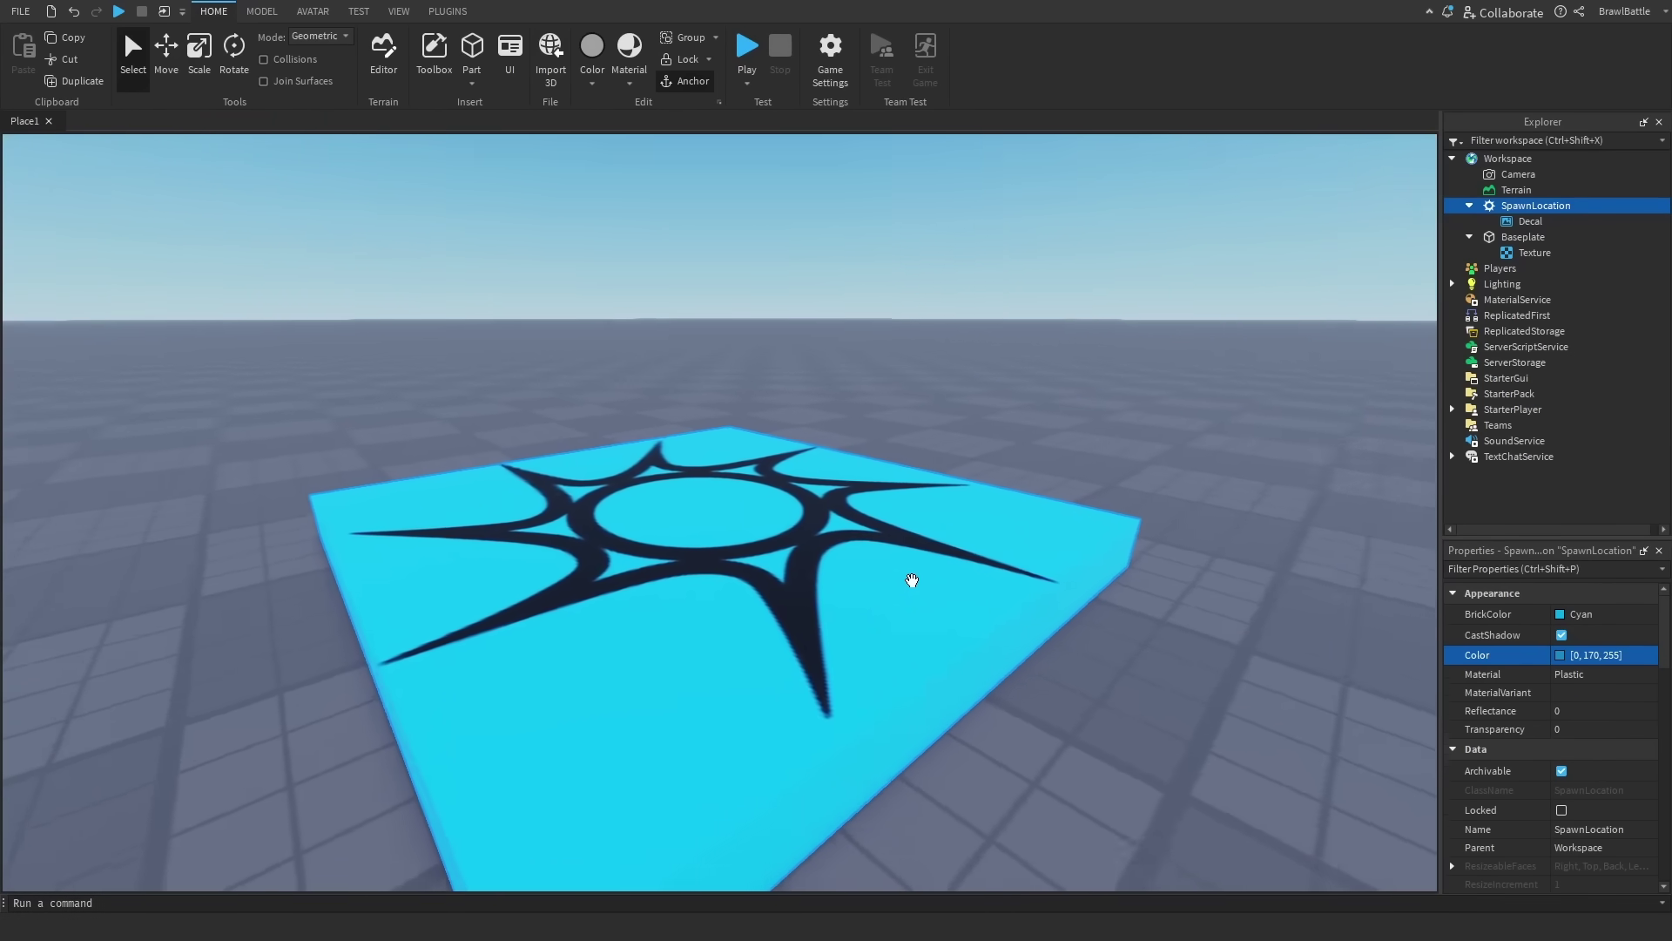
pyautogui.scroll(-6, 911, 580)
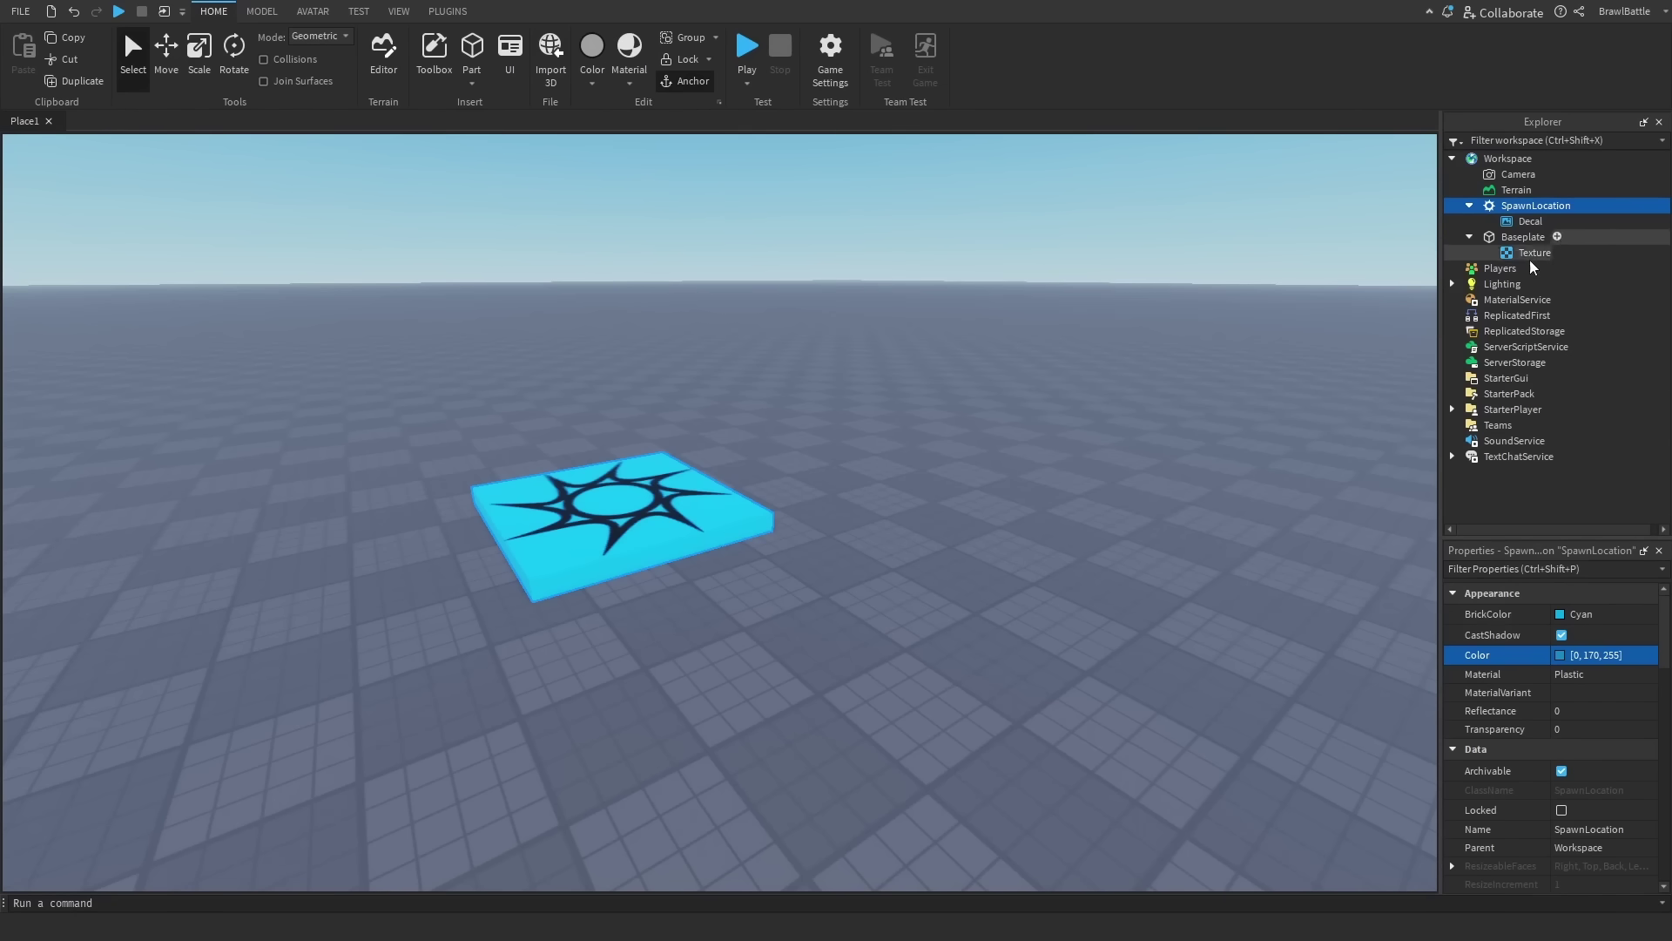
# - Deselect the spawn, insert a grey block Part, and drag it onto the ground in front of the pad
pyautogui.moveTo(1106, 540); pyautogui.dragTo(1076, 533, button='right')
pyautogui.press('w')
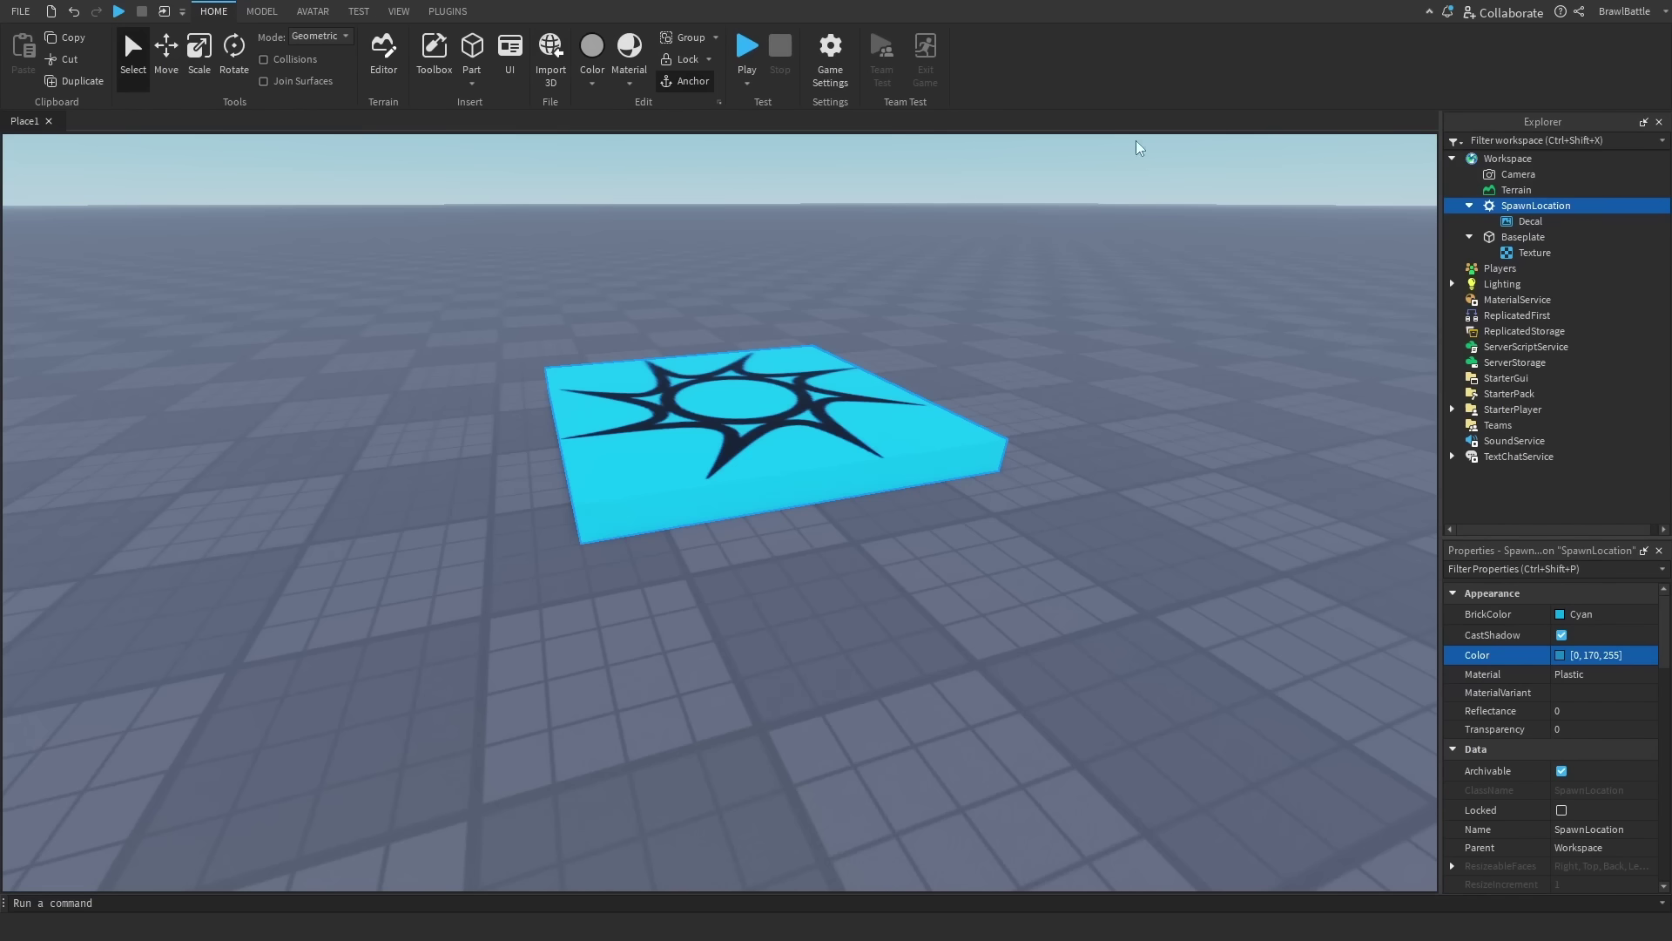
pyautogui.click(1150, 226)
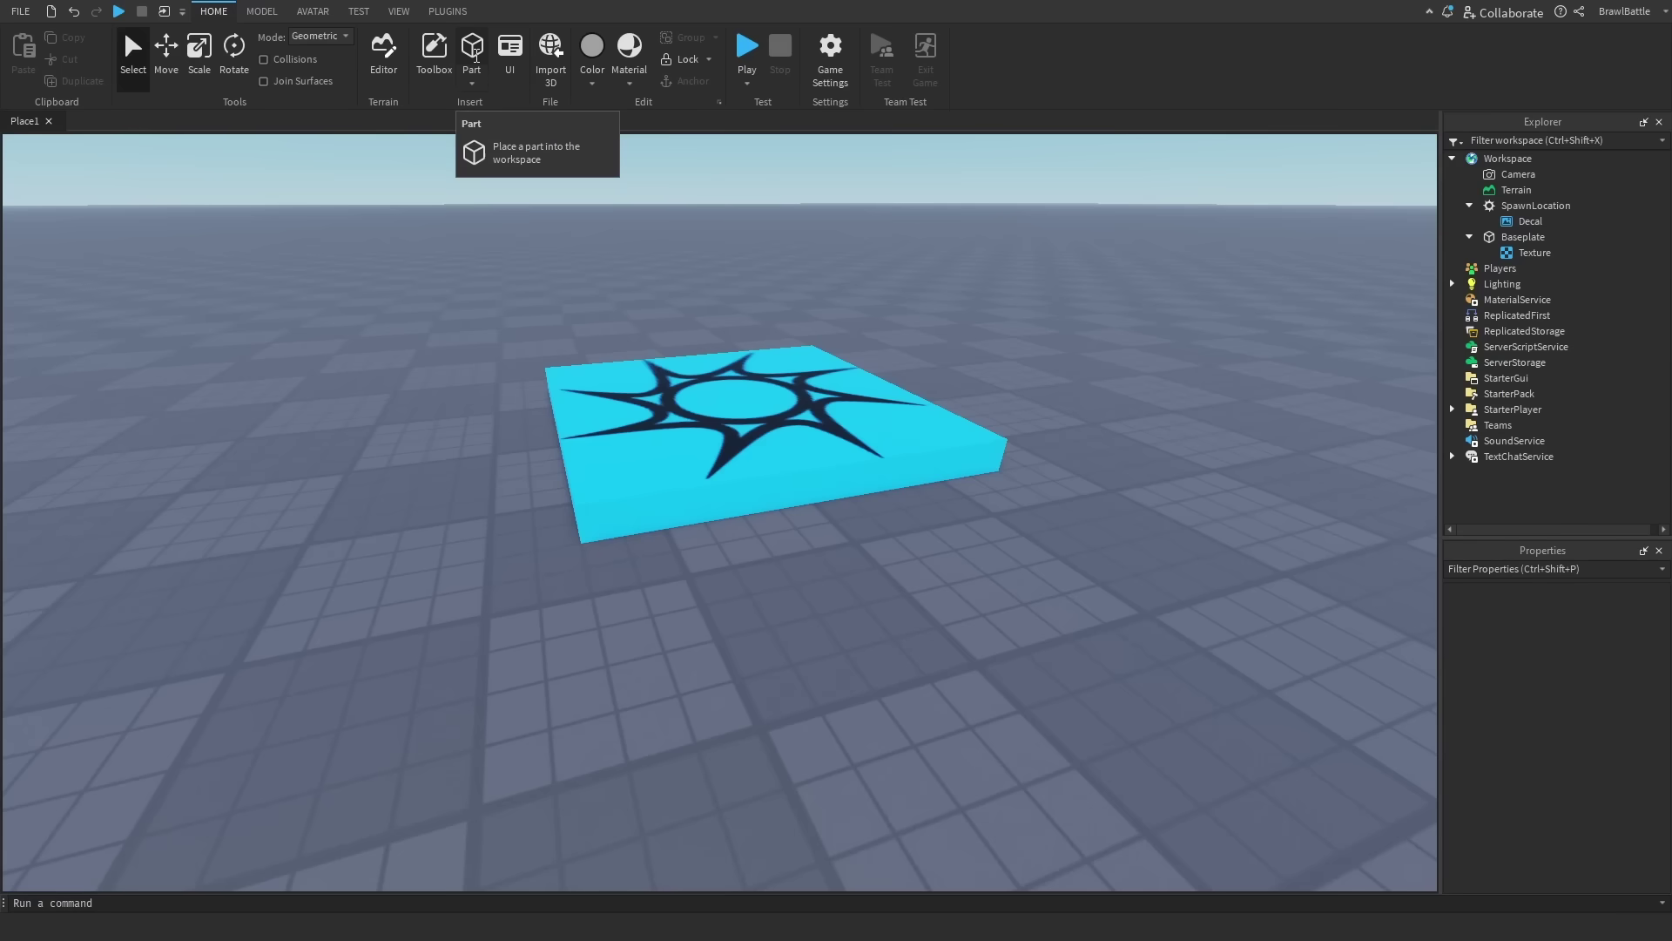
pyautogui.click(760, 148)
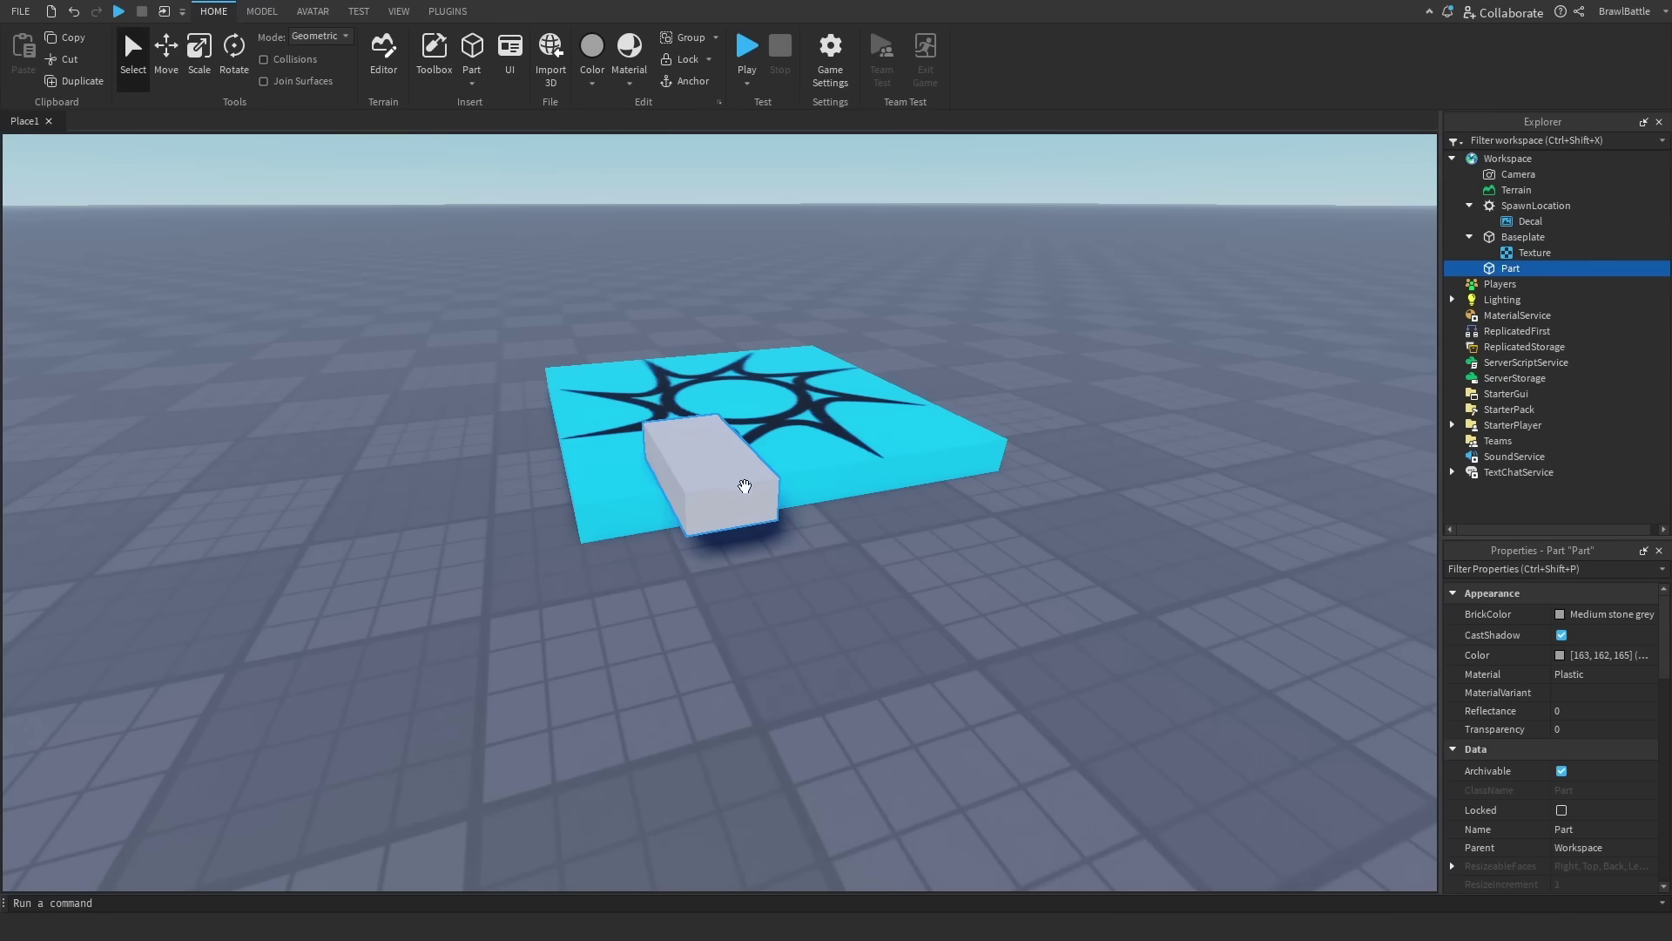
pyautogui.scroll(2, 638, 464)
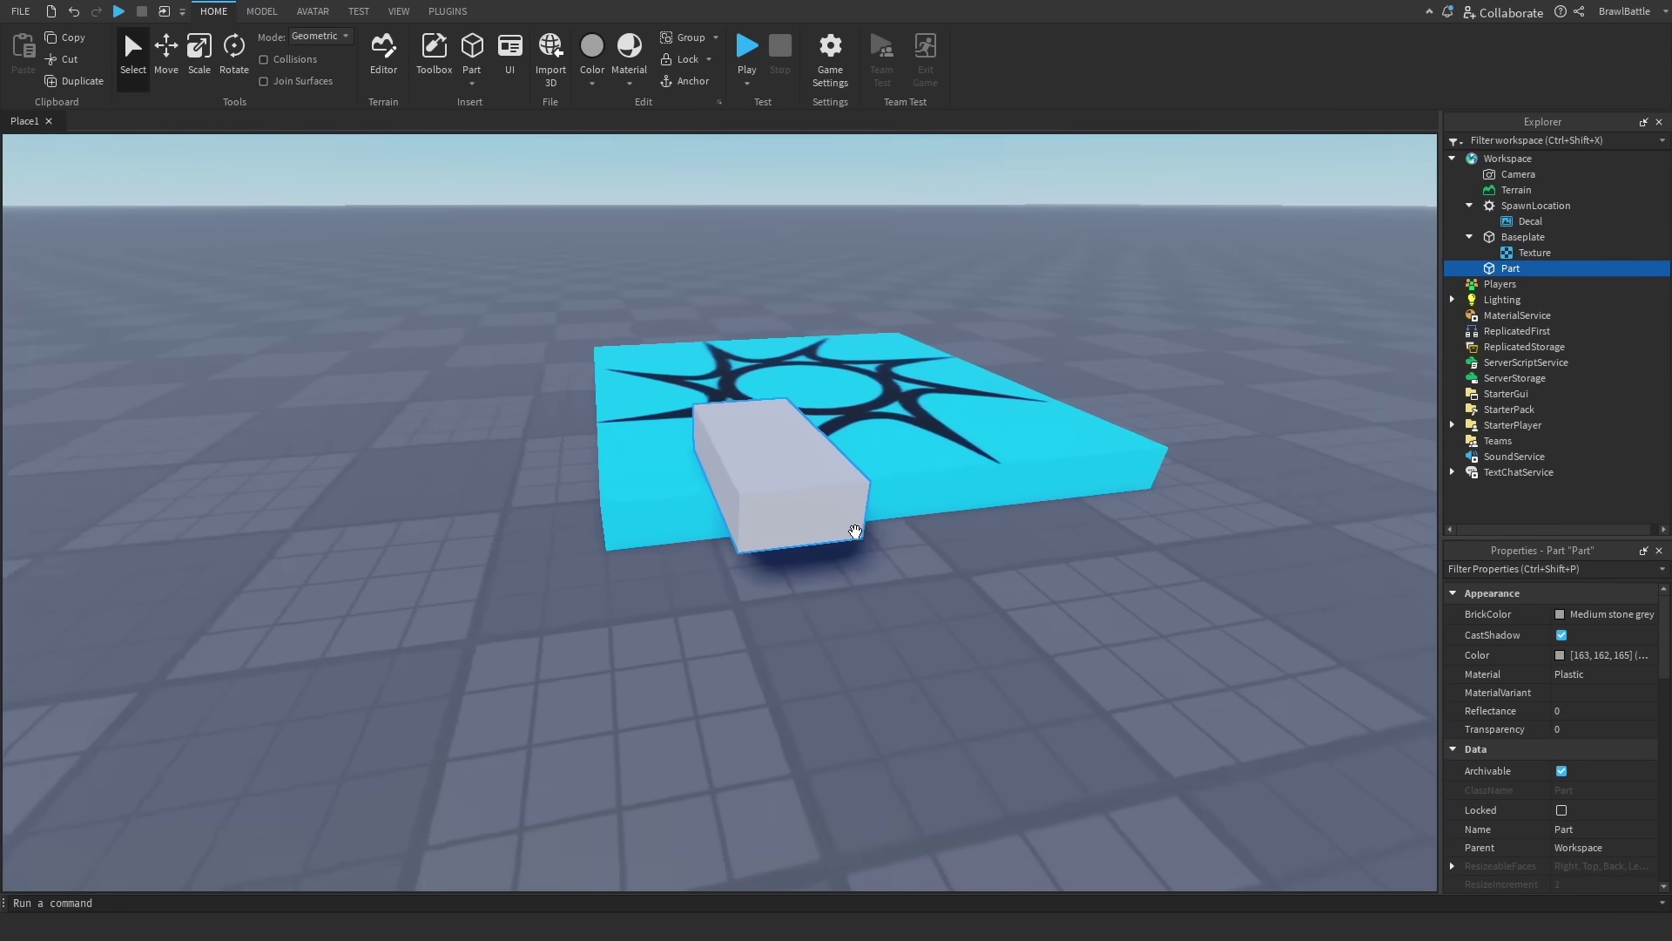
pyautogui.scroll(-2, 855, 533)
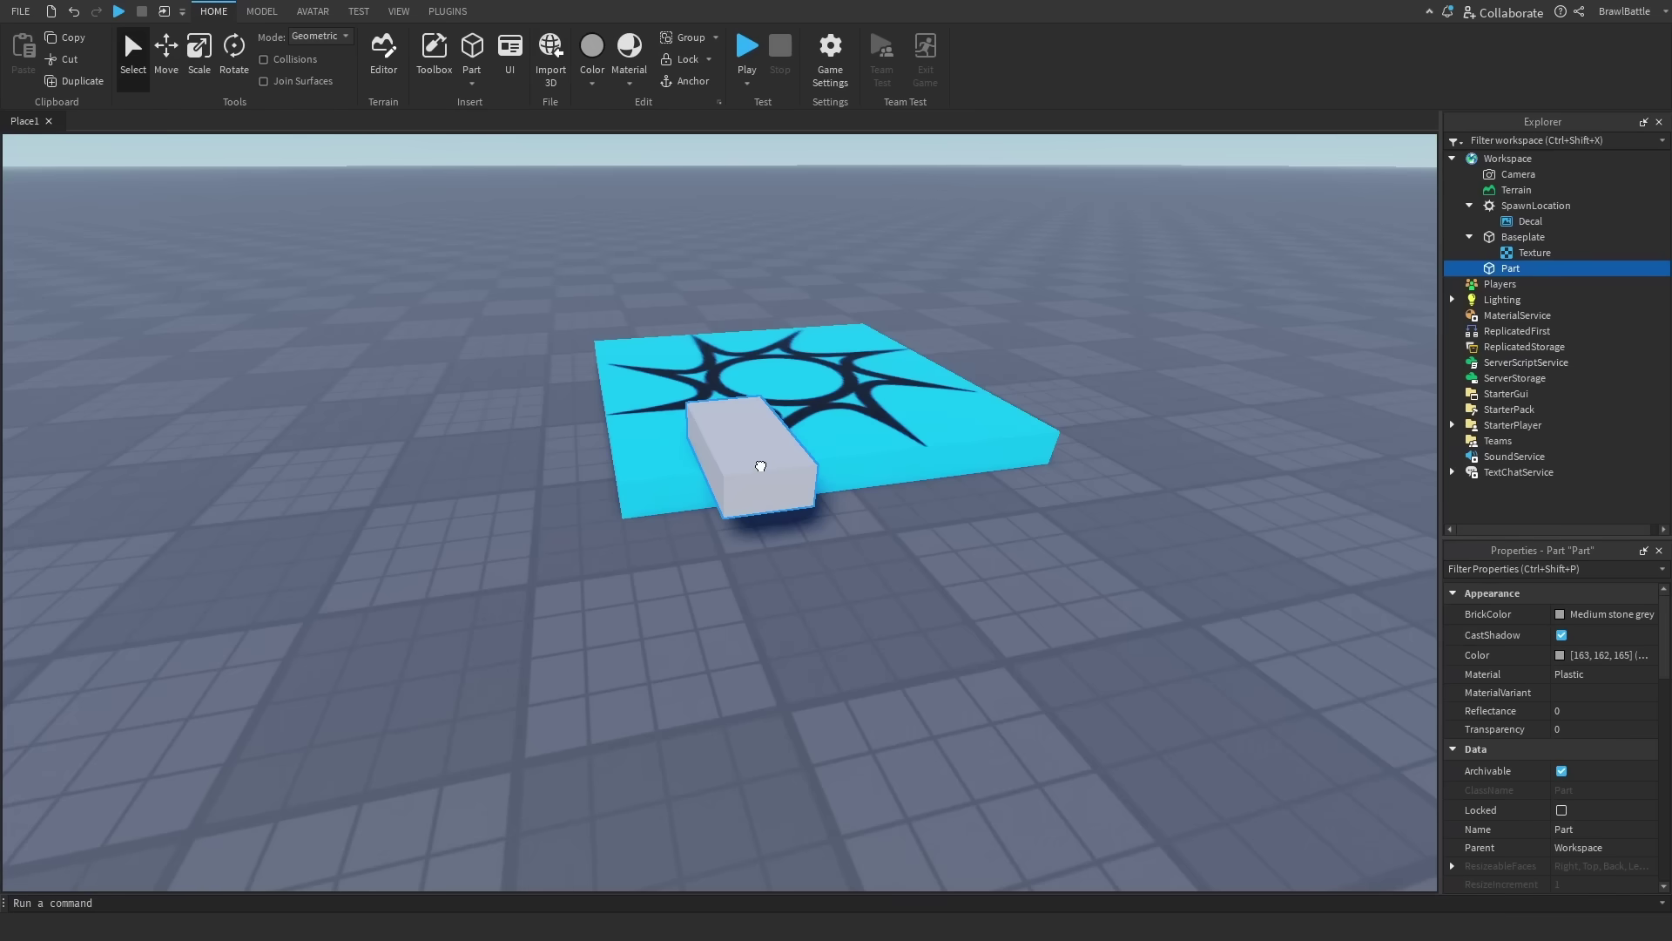
pyautogui.moveTo(760, 466); pyautogui.dragTo(716, 795)
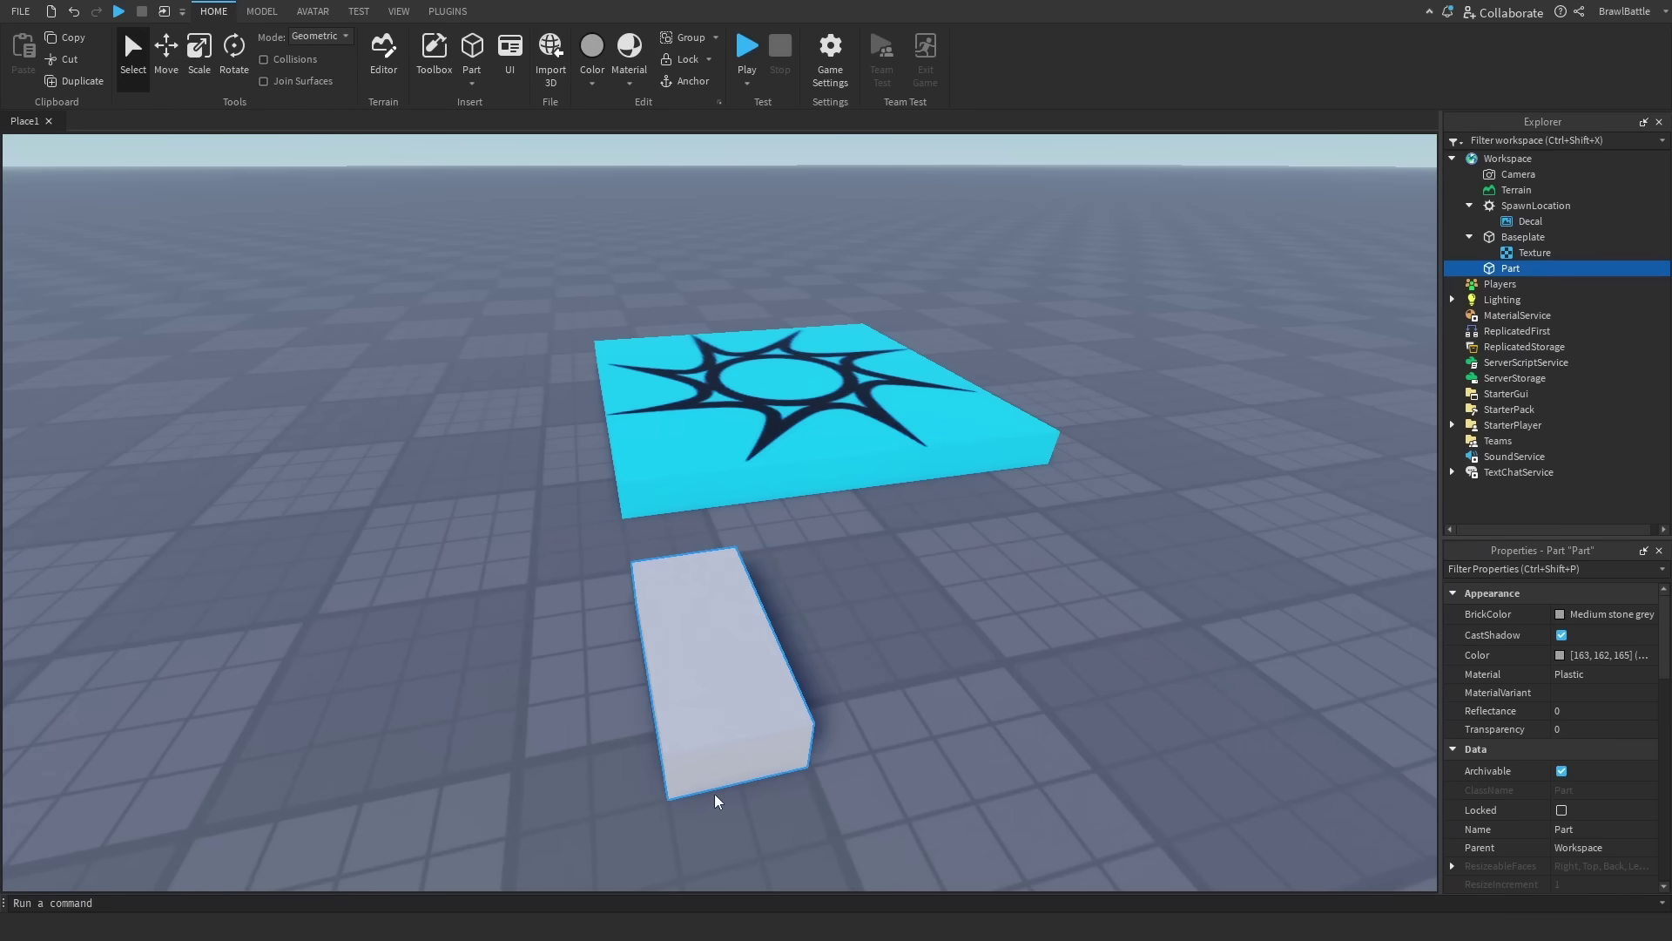
pyautogui.scroll(-5, 709, 692)
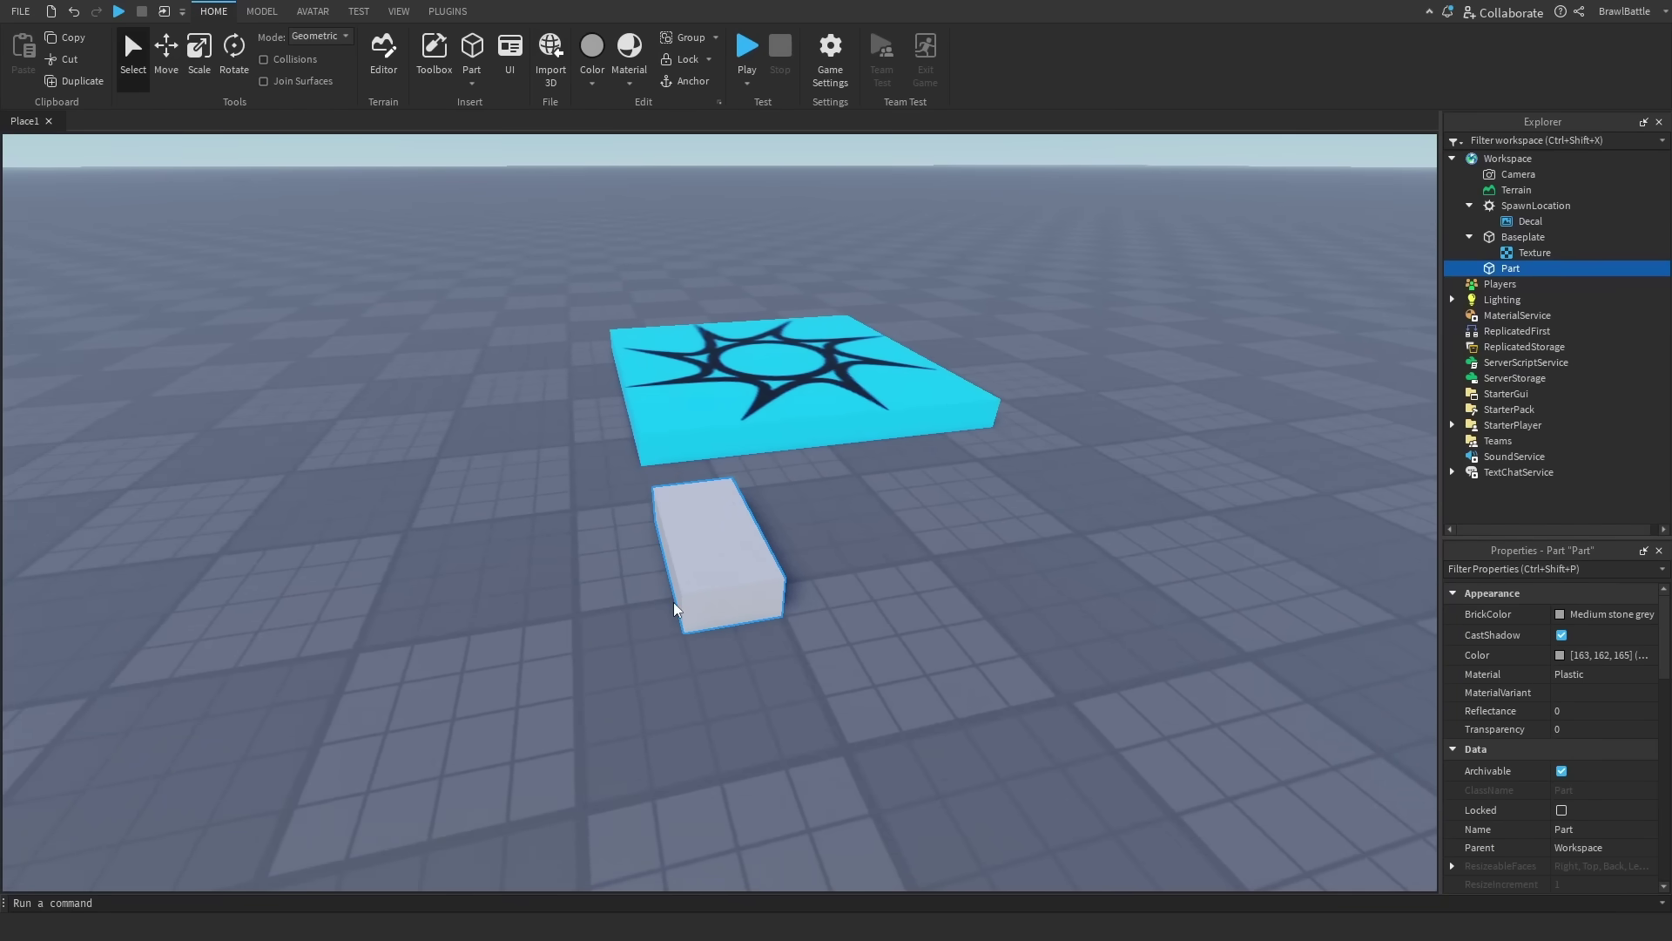
pyautogui.moveTo(754, 575); pyautogui.dragTo(795, 644)
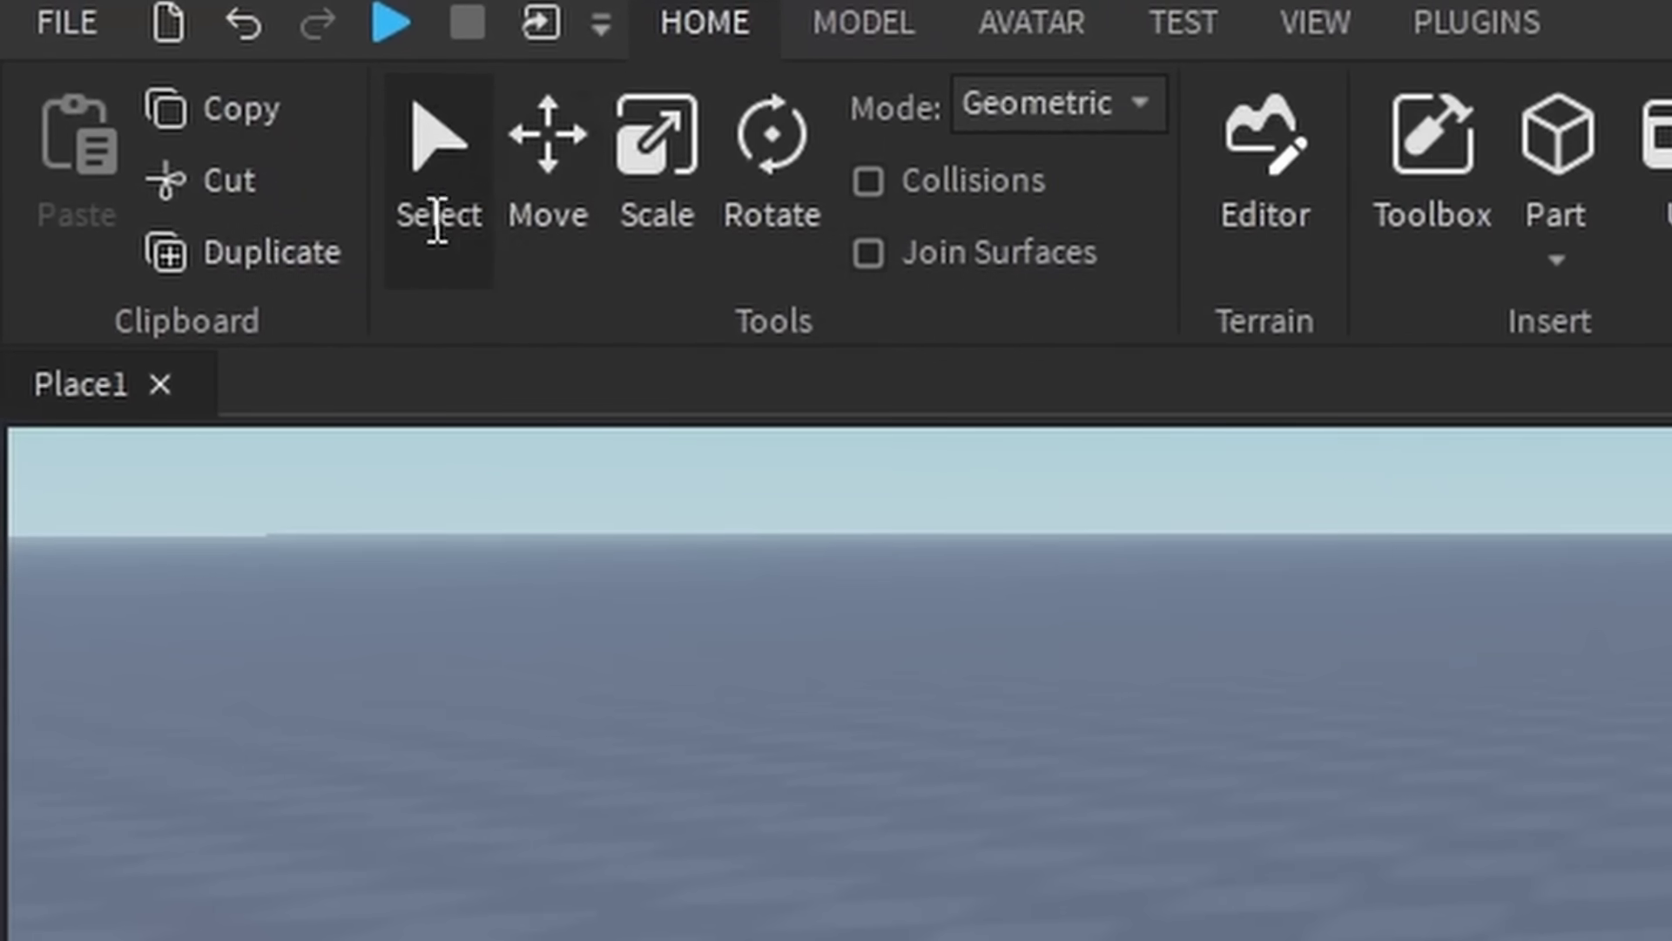
# - Move the grey Part beside the cyan pad, then scale it into a long flat slab
pyautogui.click(571, 265)
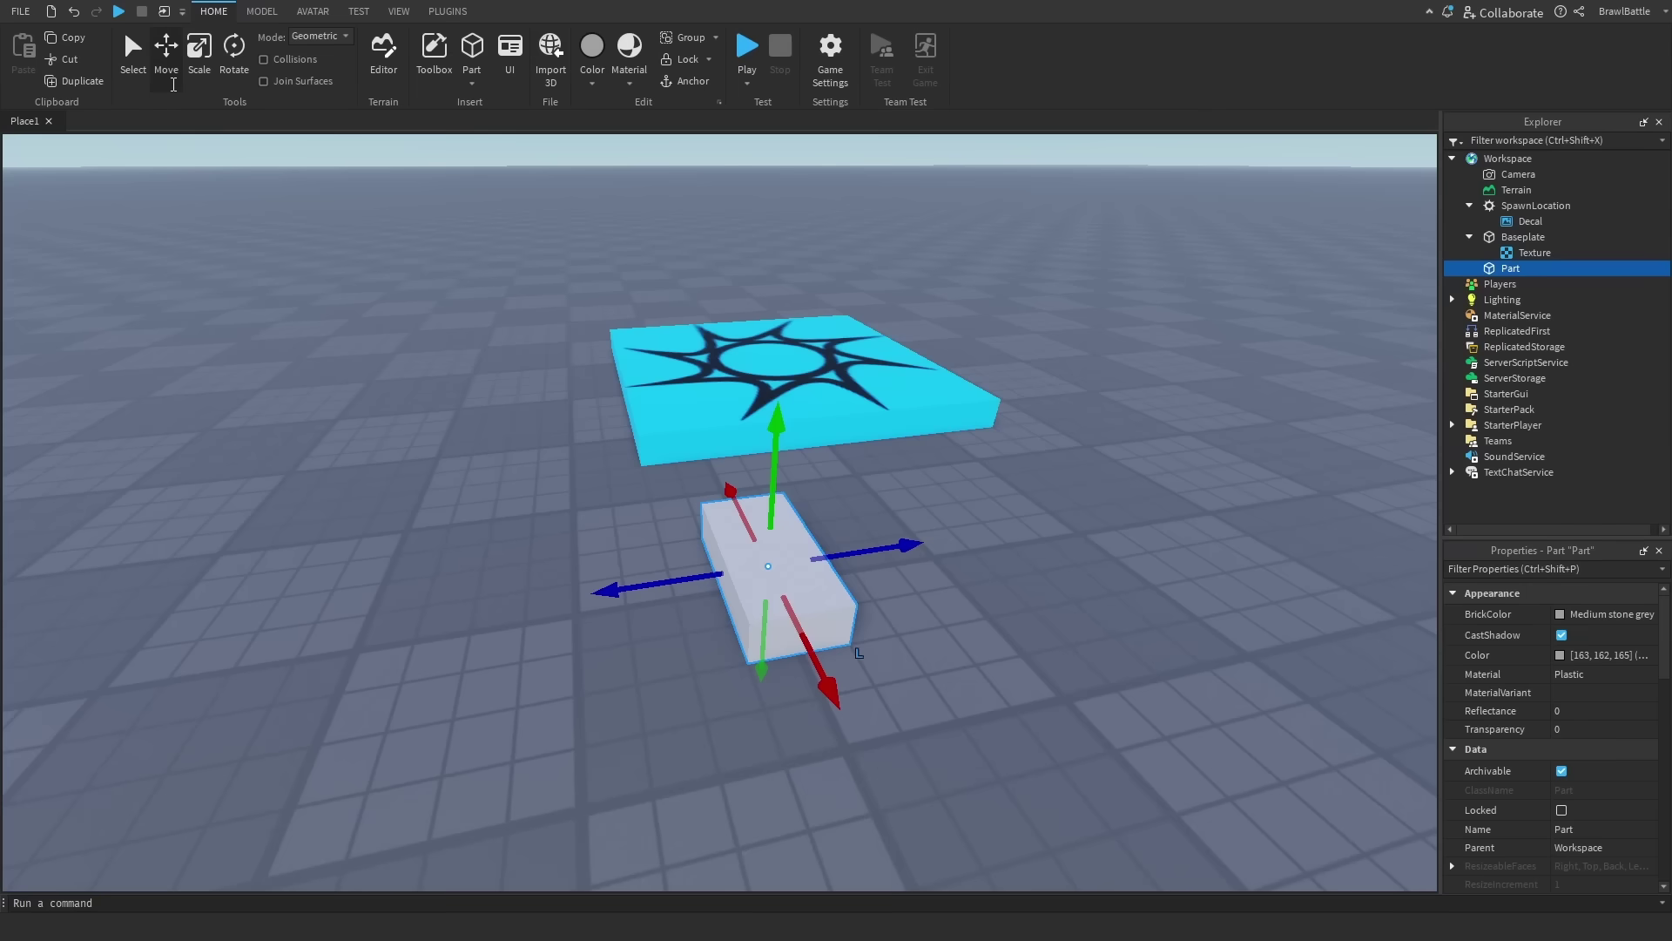
pyautogui.moveTo(908, 540); pyautogui.dragTo(908, 572, button='right')
pyautogui.scroll(1, 909, 574)
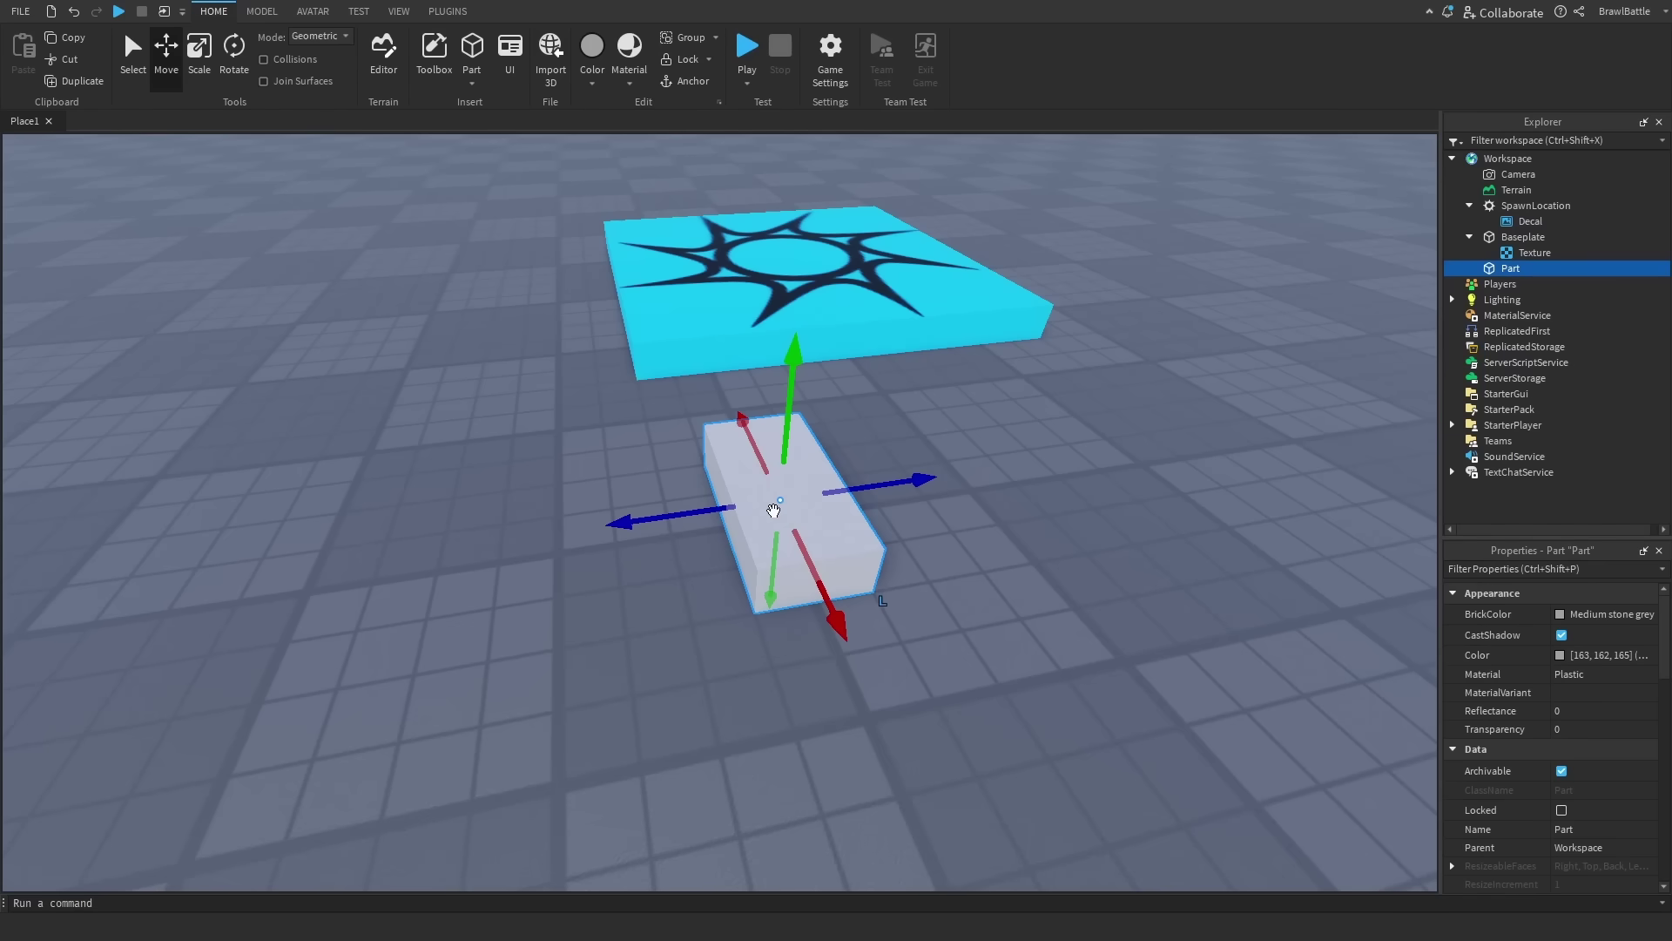
pyautogui.moveTo(659, 517); pyautogui.dragTo(522, 549)
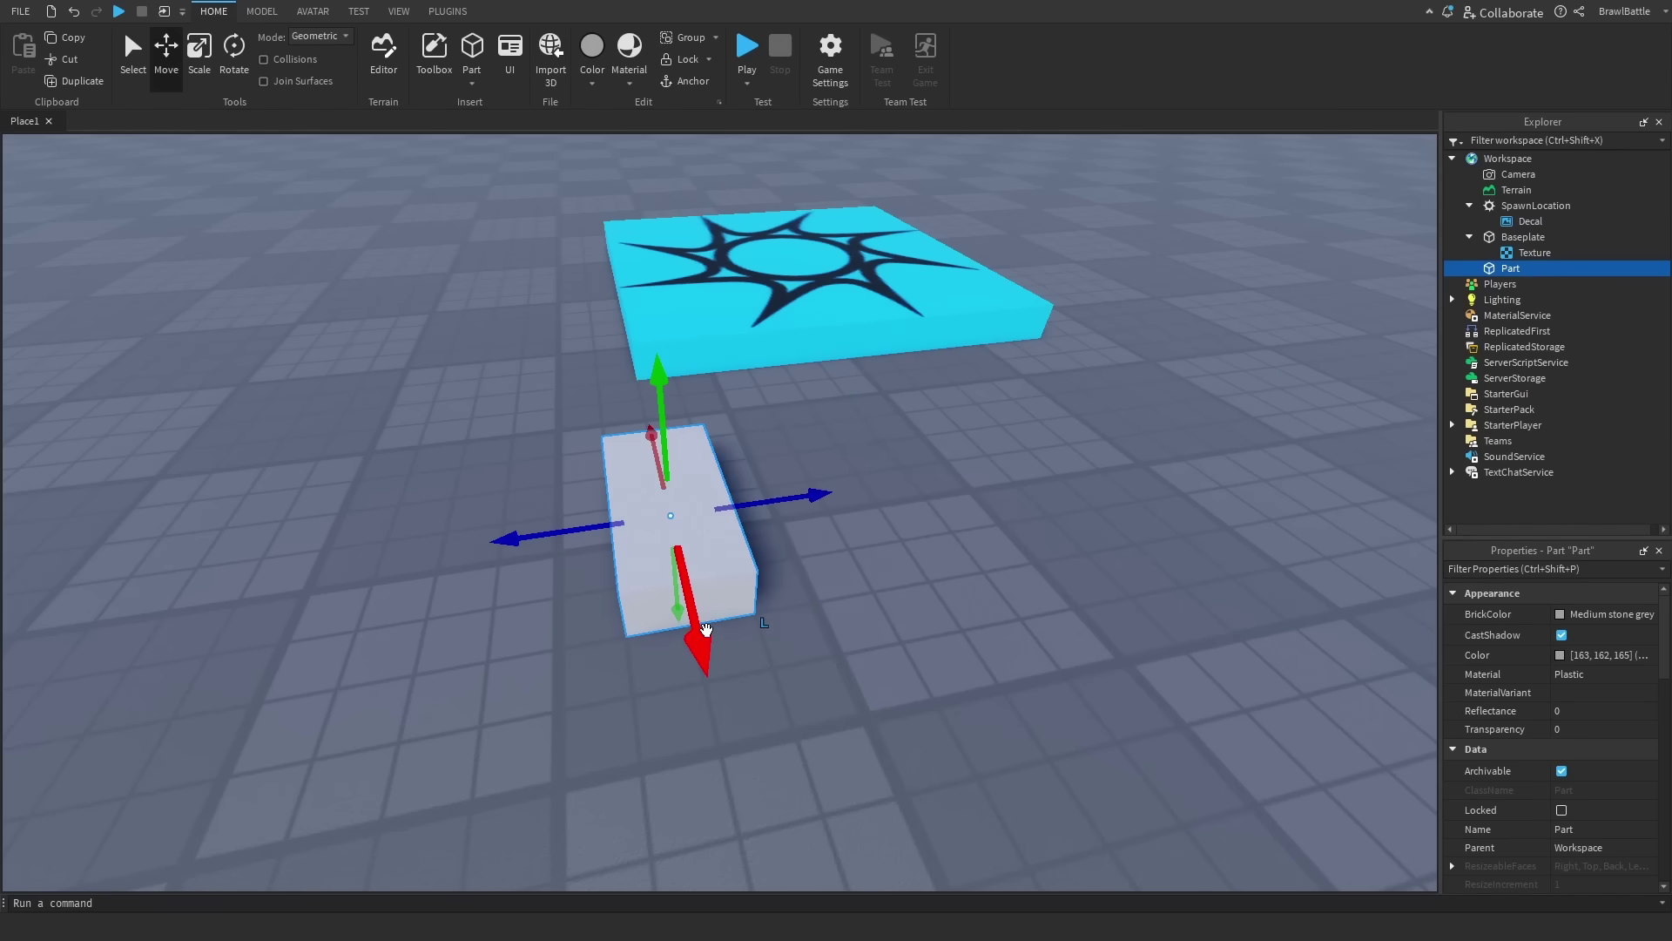
pyautogui.moveTo(705, 634); pyautogui.dragTo(702, 512)
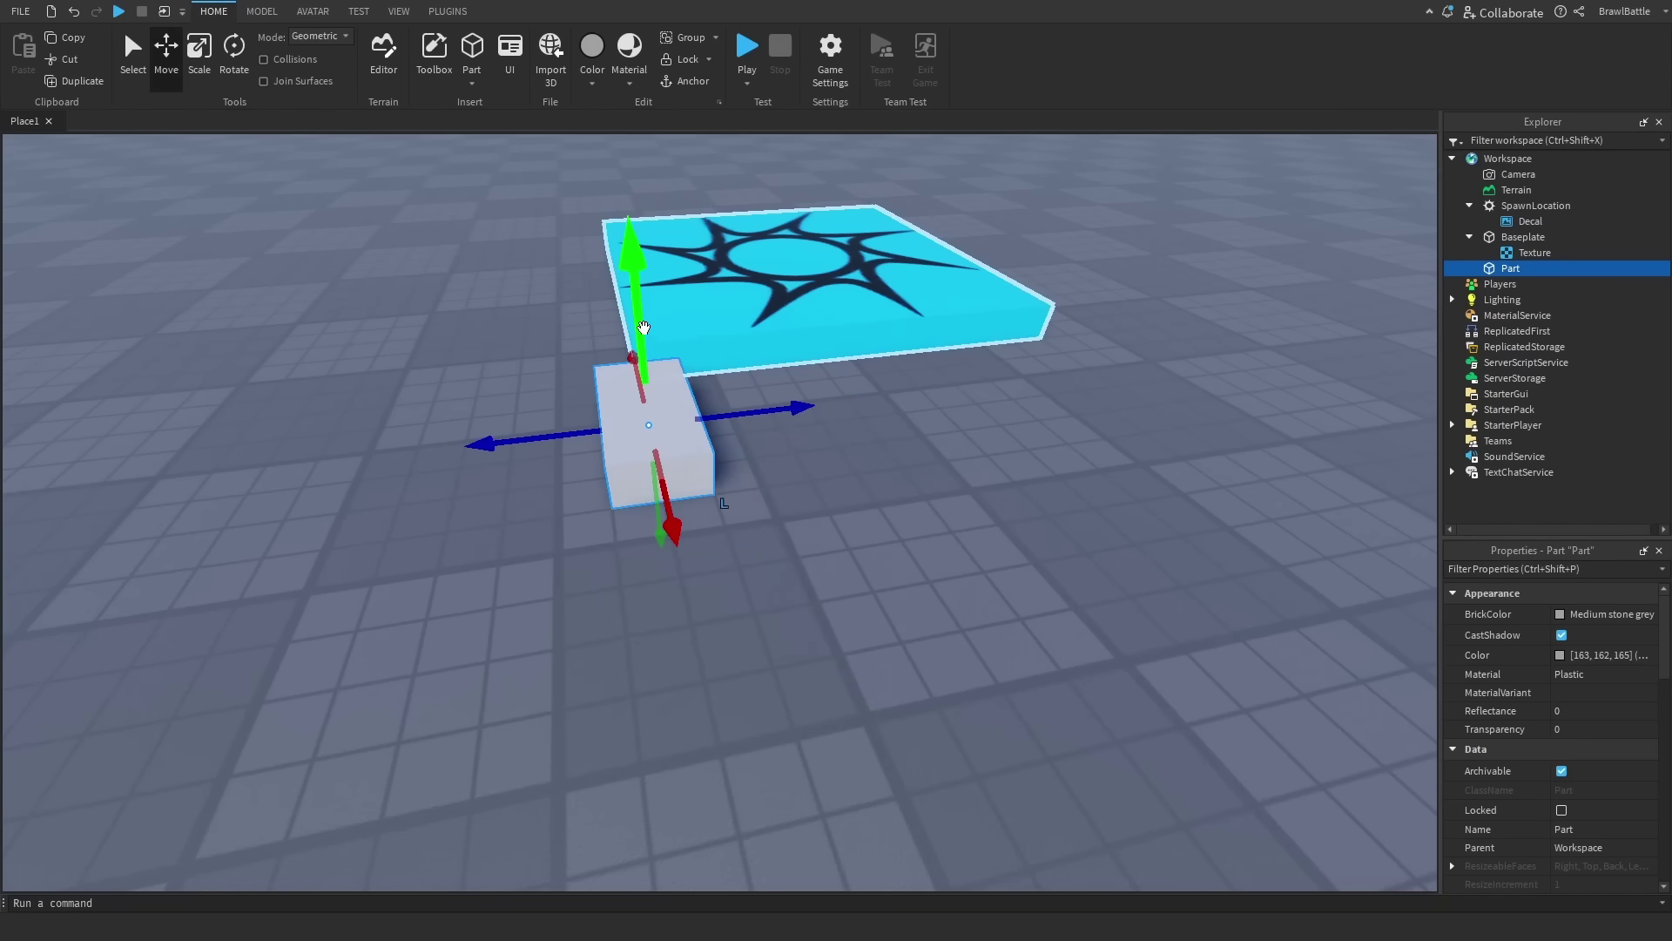
pyautogui.moveTo(638, 344); pyautogui.dragTo(635, 261)
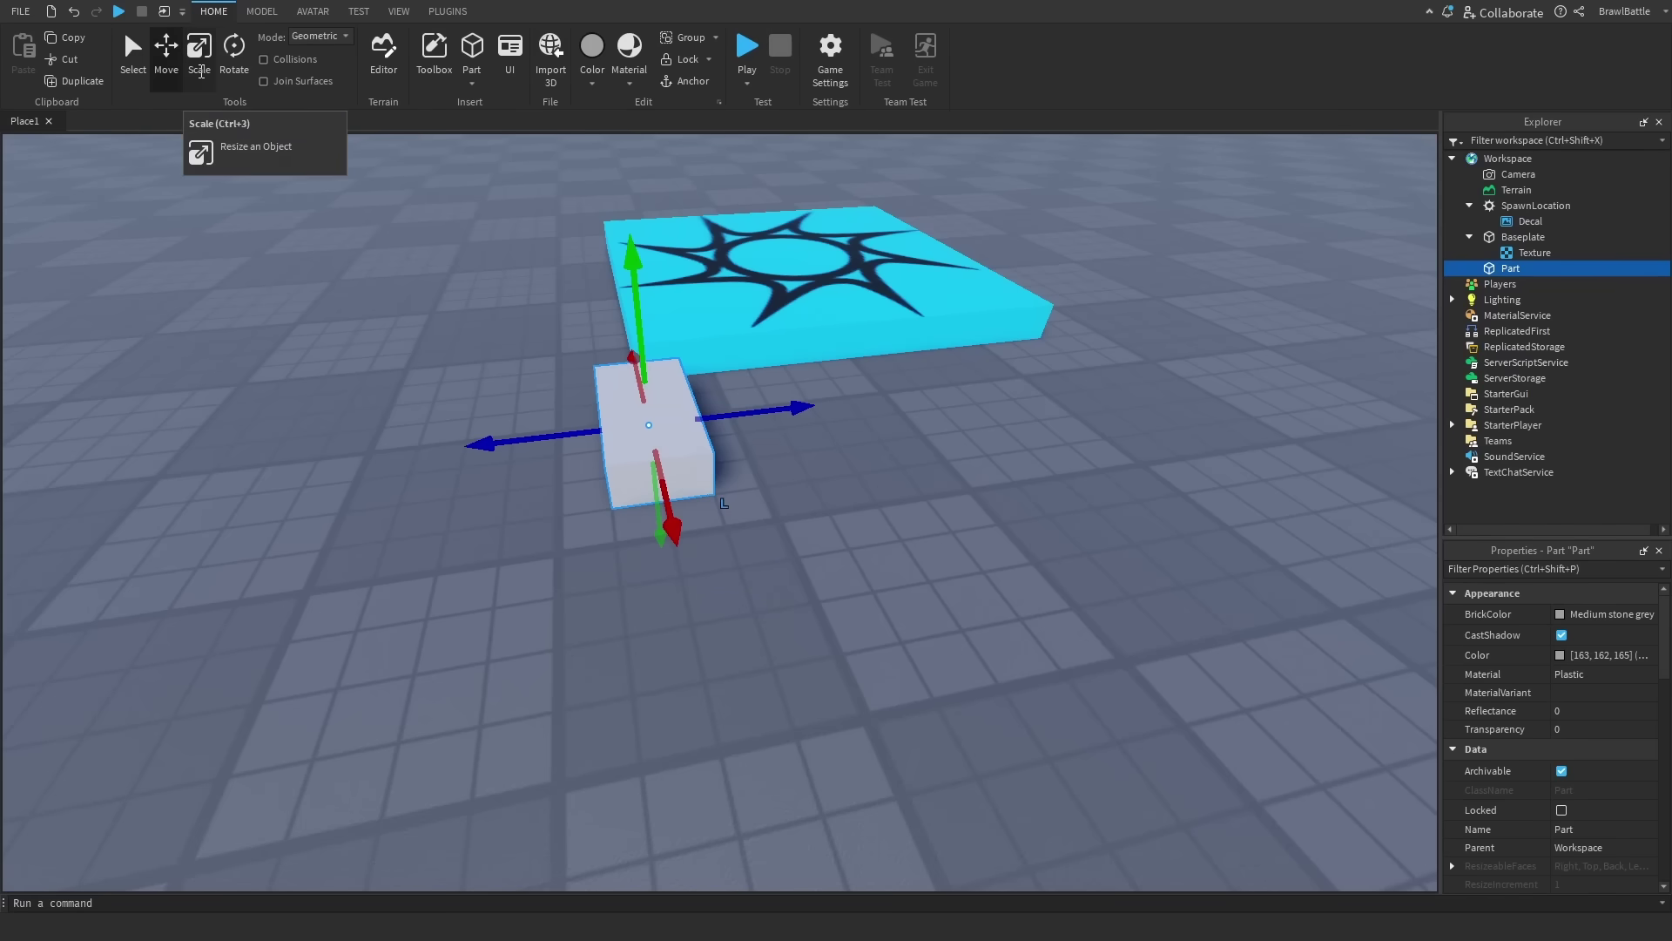
pyautogui.click(198, 54)
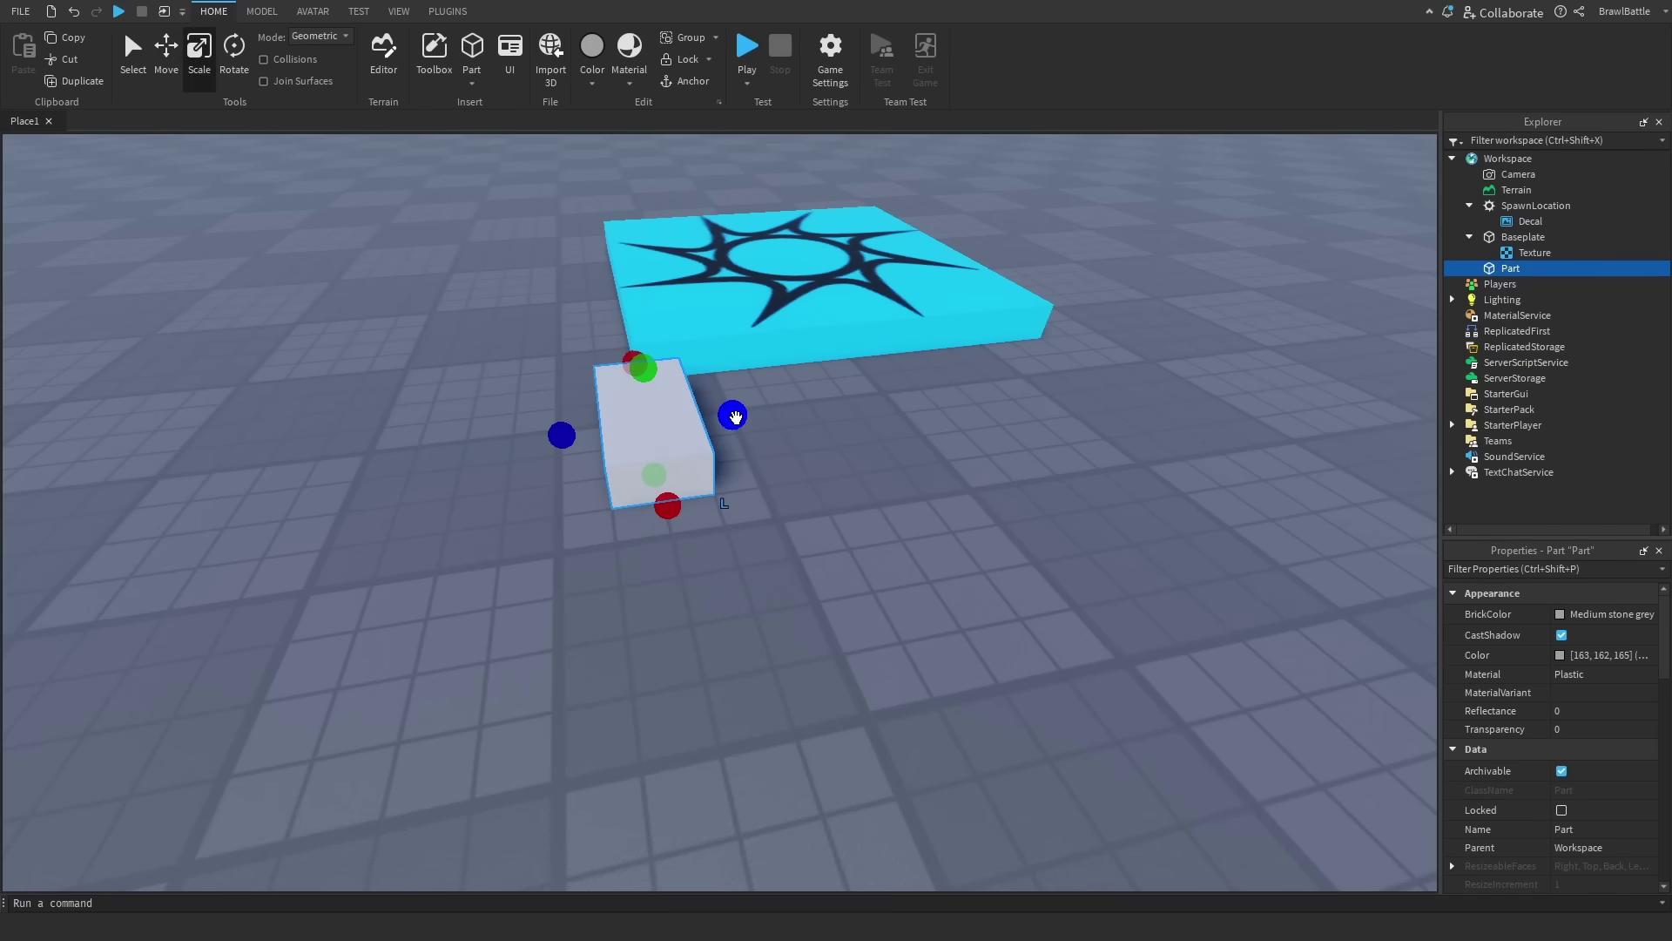
pyautogui.moveTo(740, 417); pyautogui.dragTo(1231, 381)
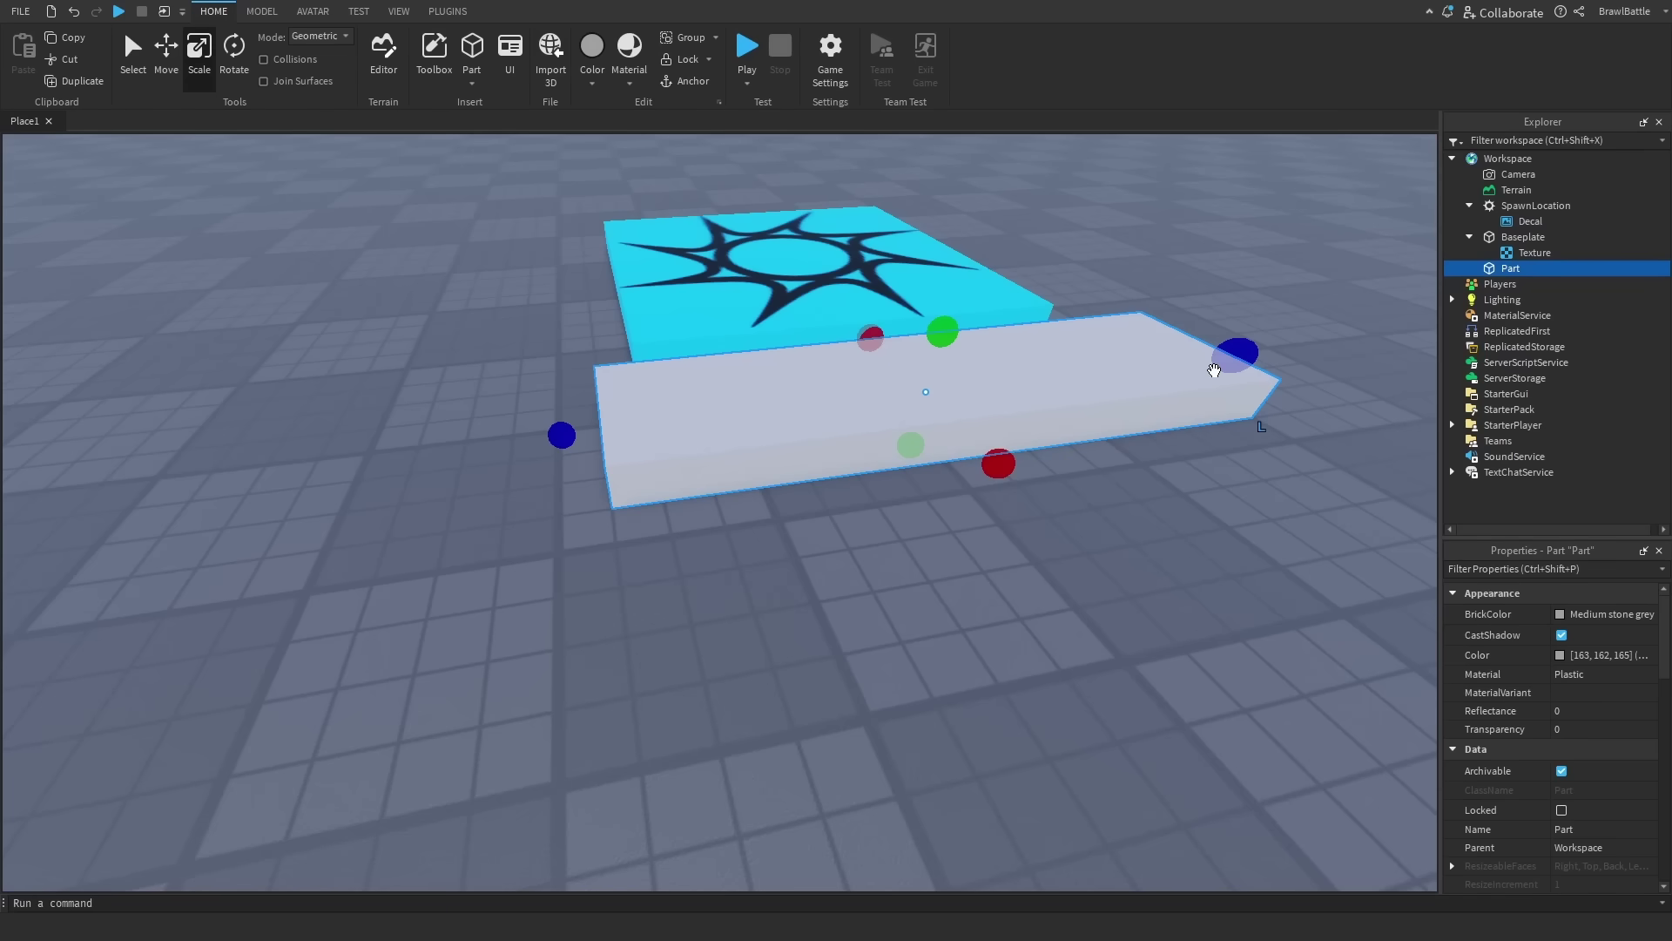
# - Rotate the grey slab onto a steep diagonal, then deselect it
pyautogui.click(236, 54)
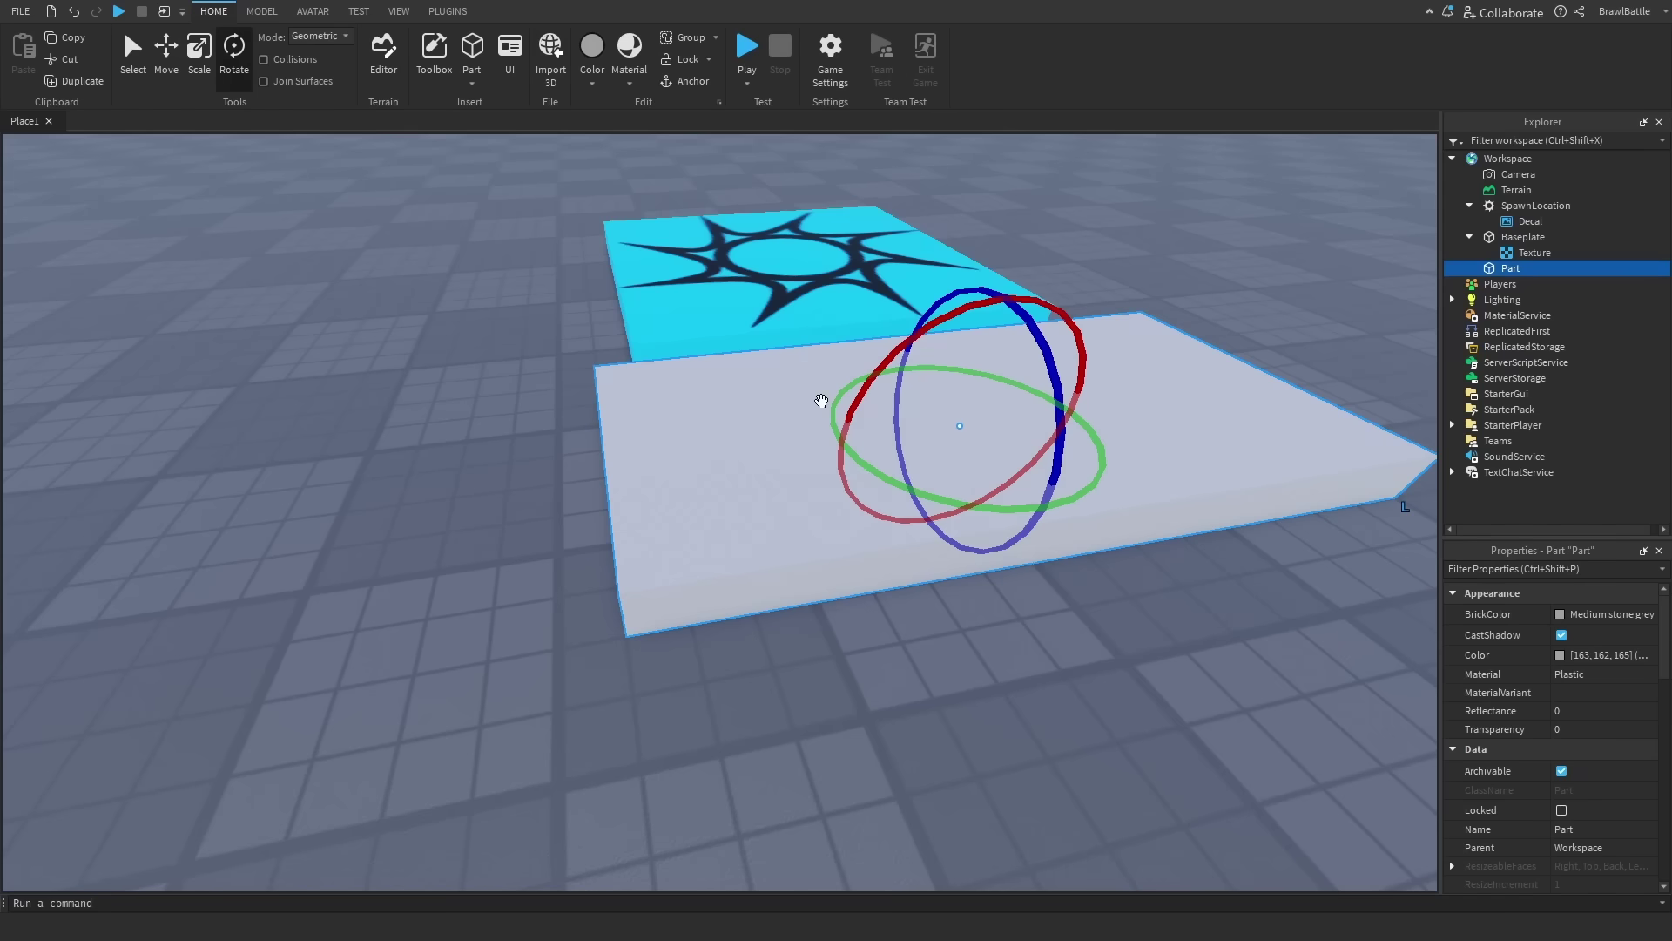
pyautogui.moveTo(1054, 460); pyautogui.dragTo(948, 542)
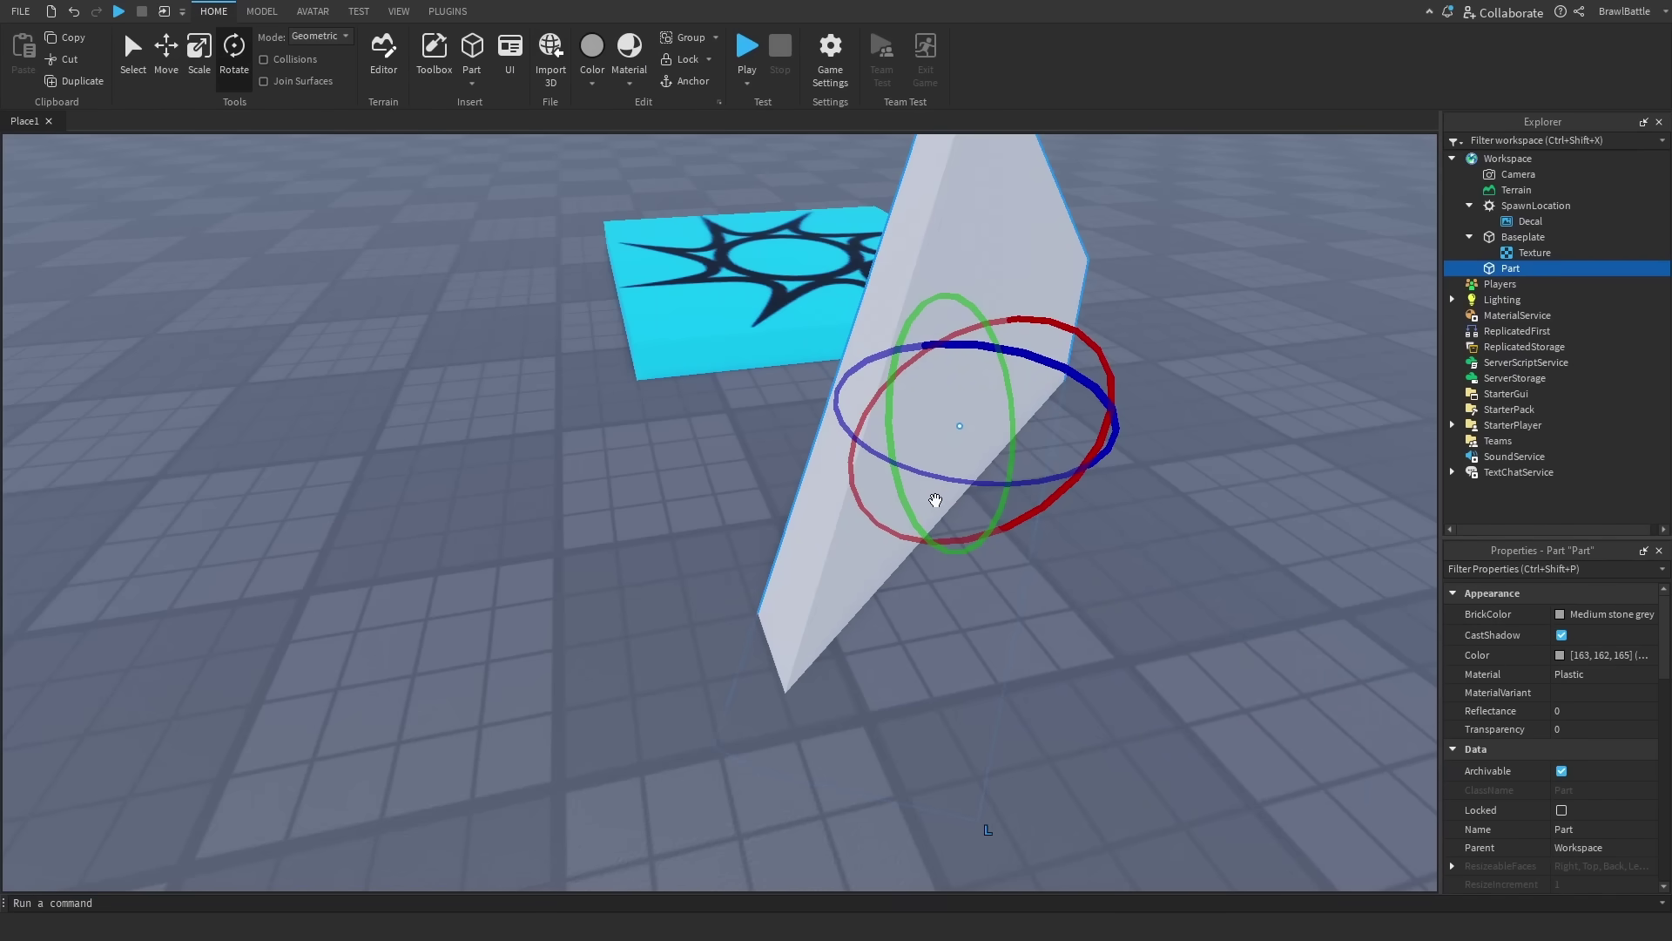
pyautogui.click(1242, 374)
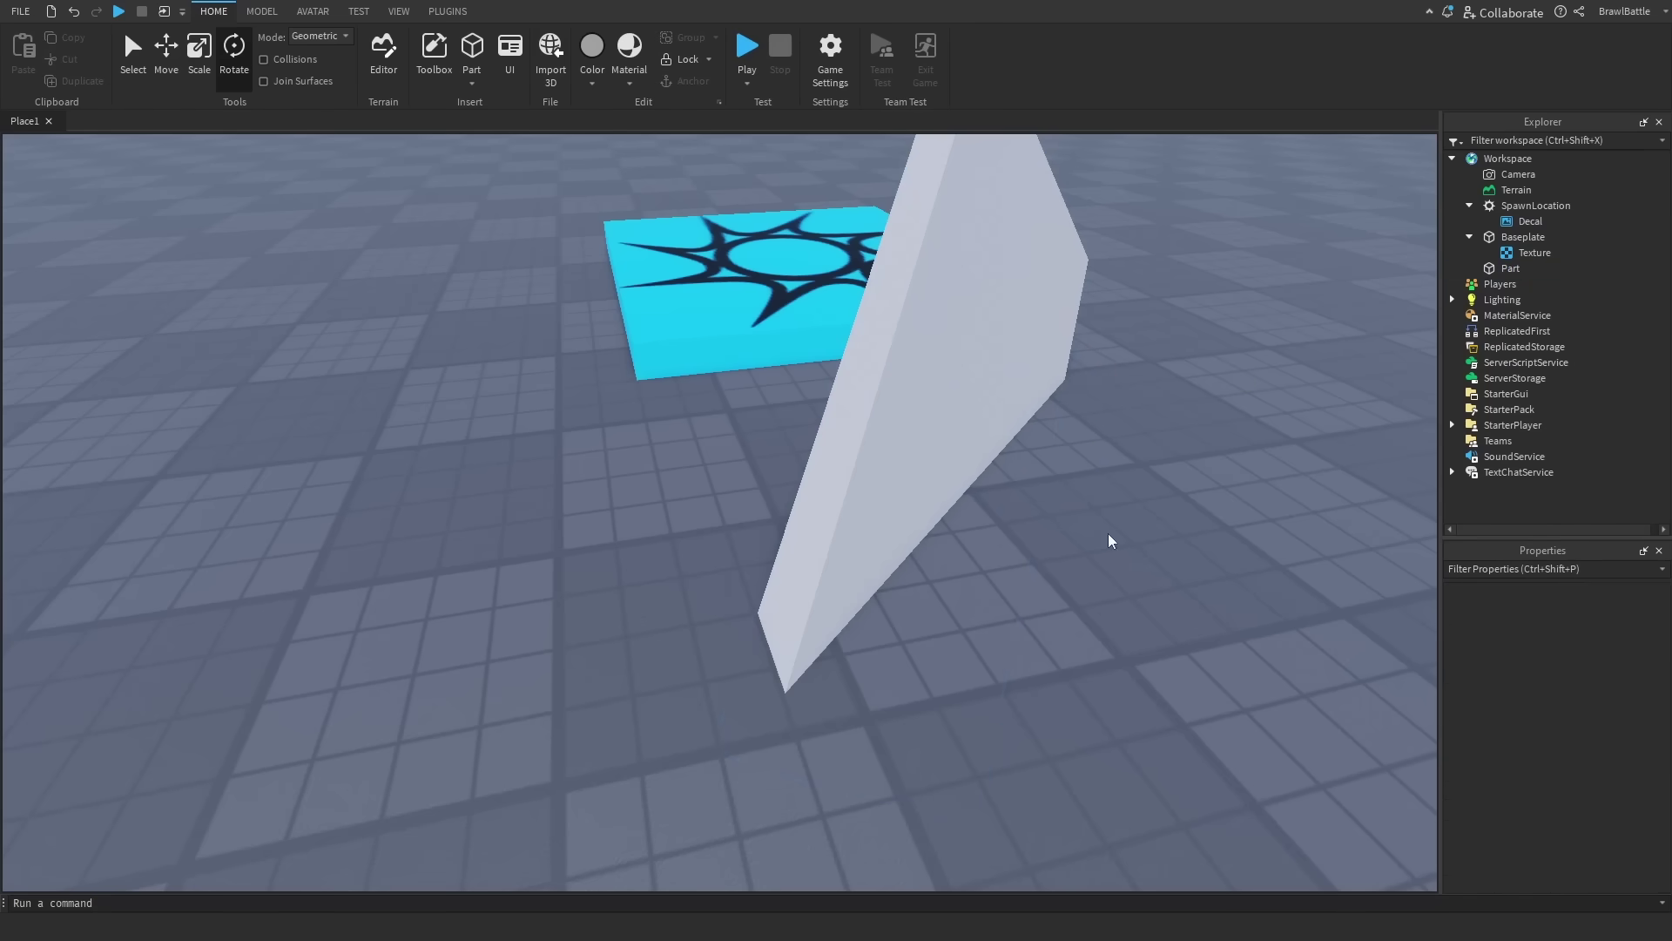
pyautogui.moveTo(1108, 533); pyautogui.dragTo(939, 640, button='right')
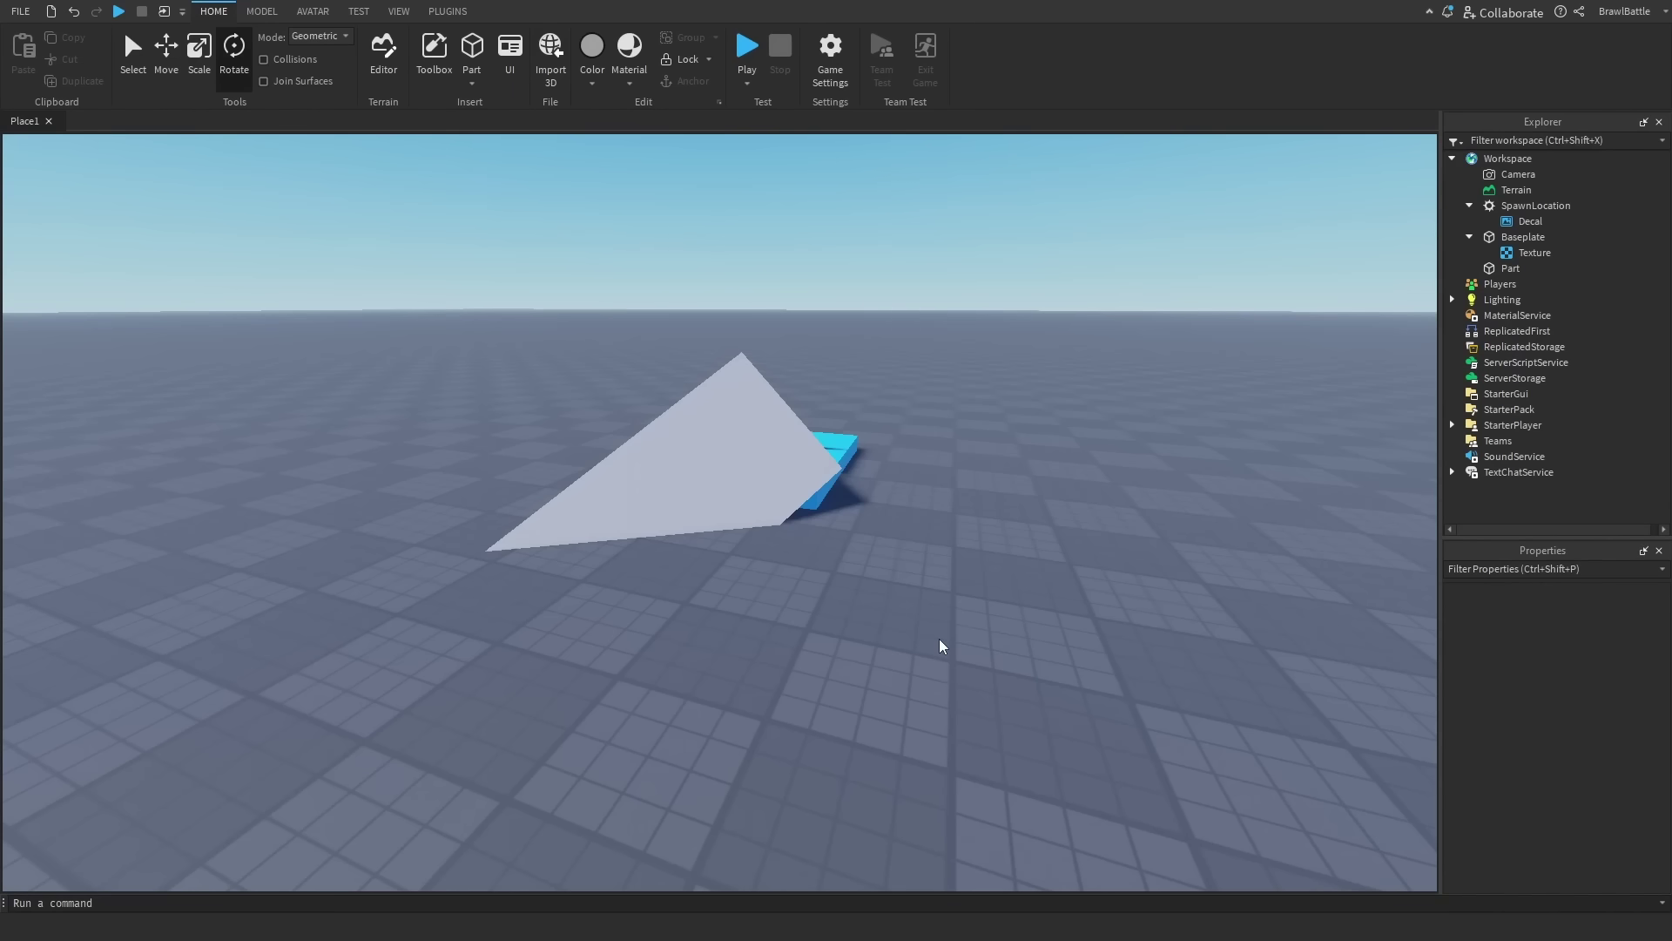
pyautogui.moveTo(939, 639); pyautogui.dragTo(938, 637, button='right')
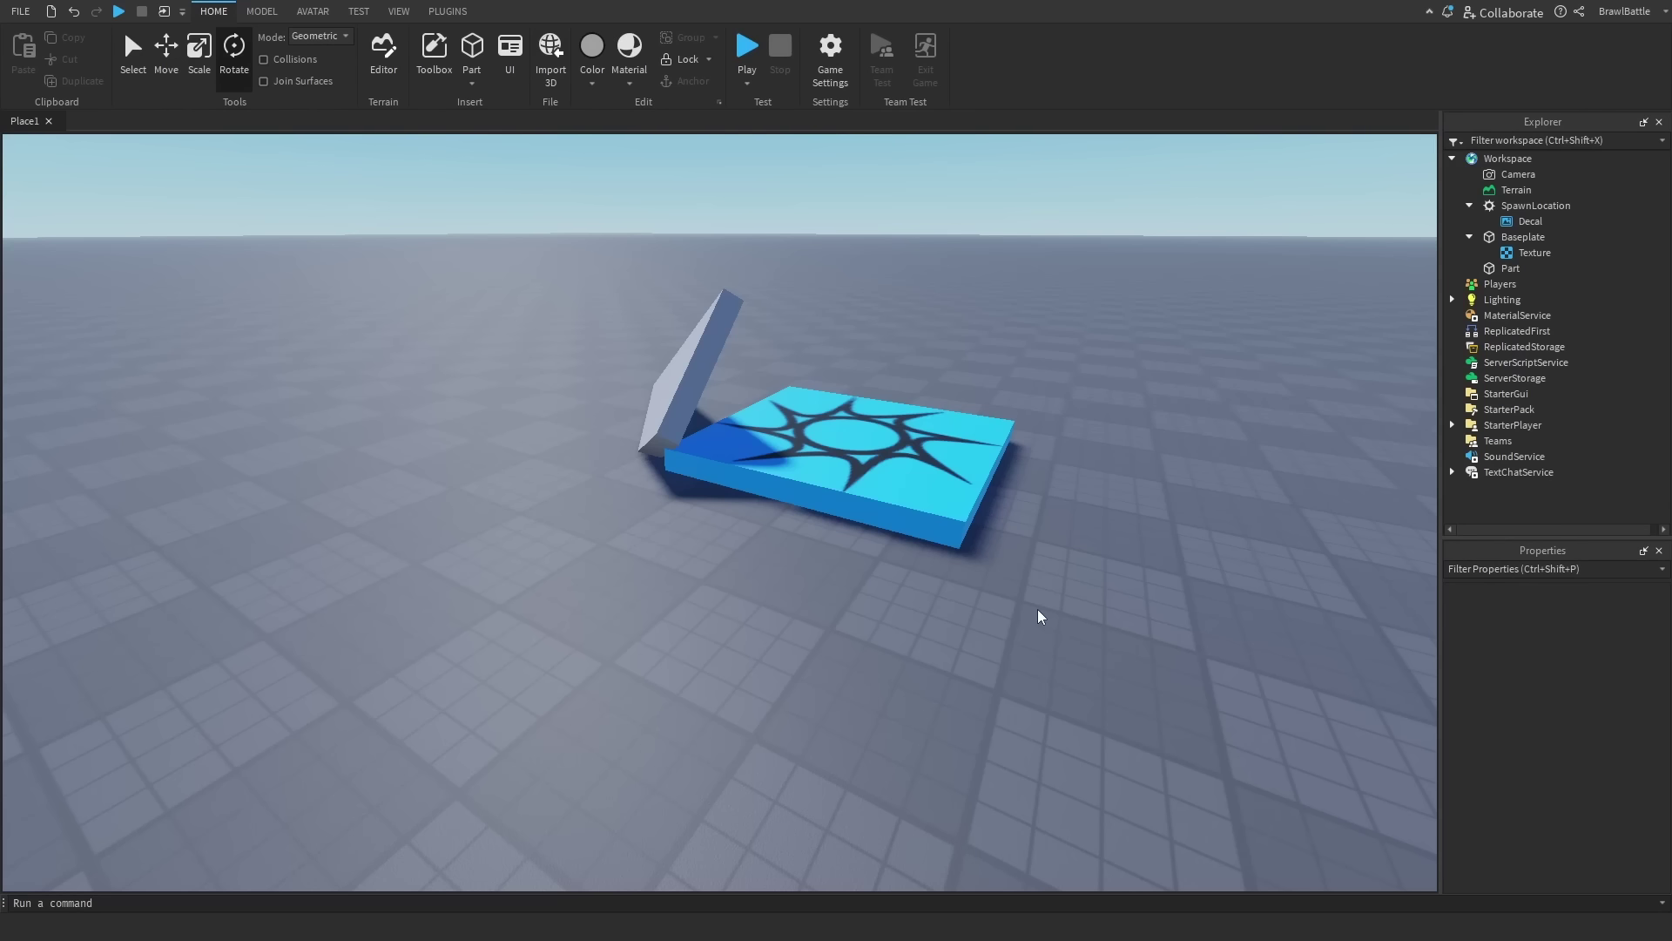
pyautogui.scroll(-3, 898, 590)
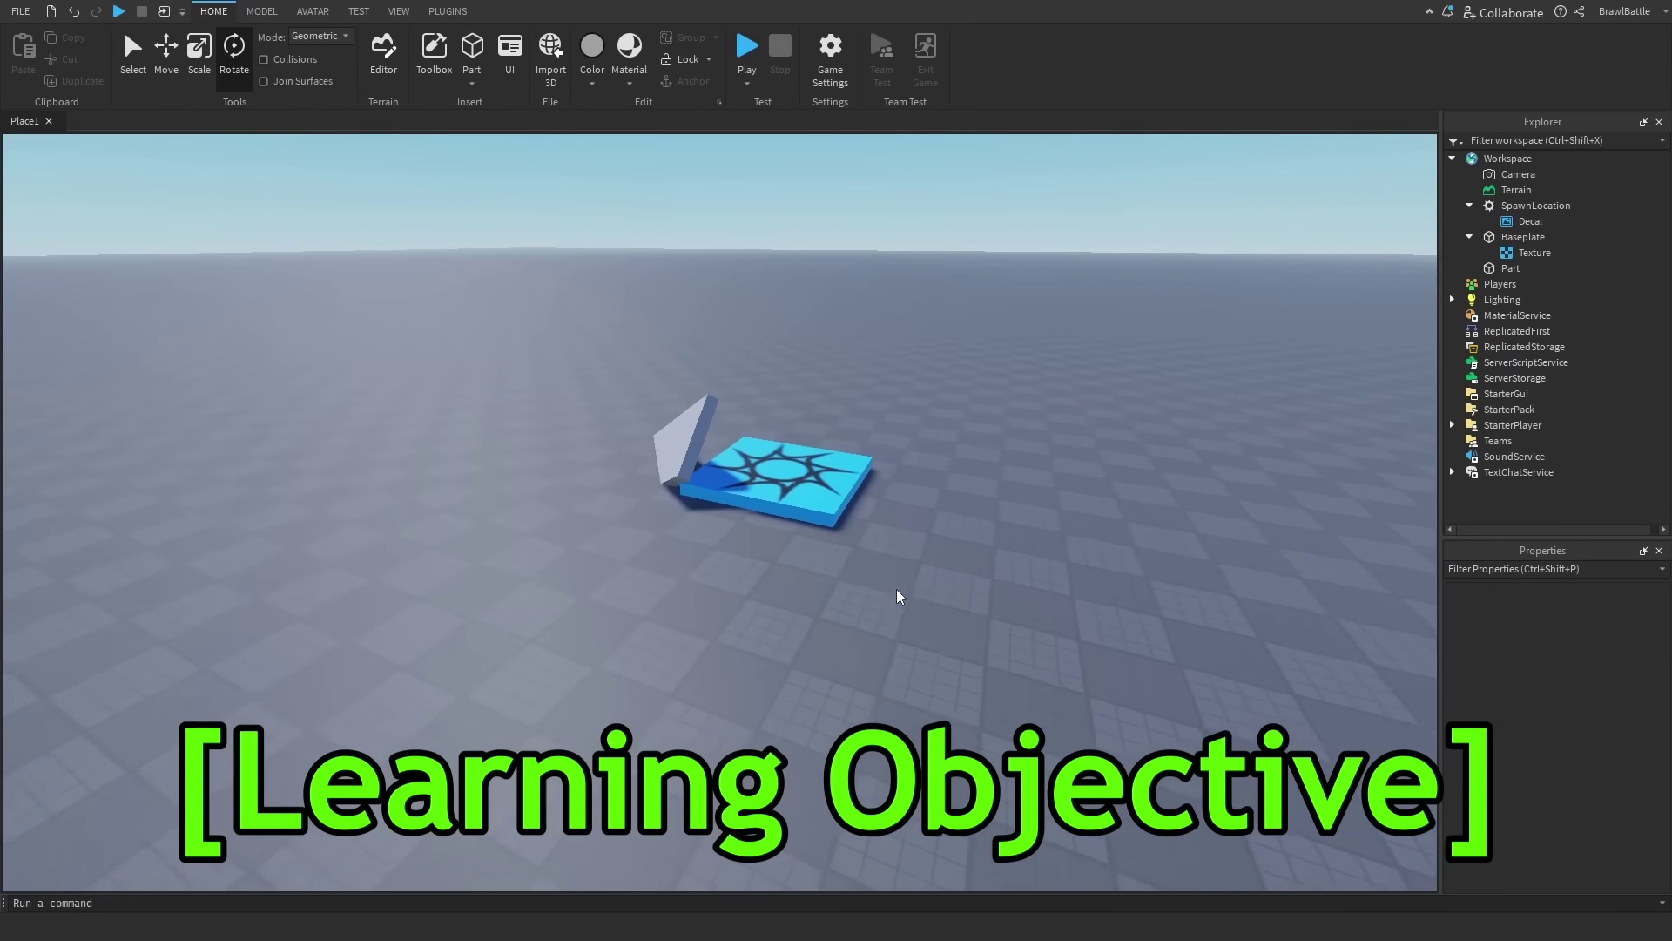
pyautogui.moveTo(896, 589); pyautogui.dragTo(897, 588, button='right')
pyautogui.scroll(-5, 897, 589)
pyautogui.scroll(5, 896, 588)
pyautogui.scroll(5, 901, 596)
pyautogui.scroll(-5, 1079, 590)
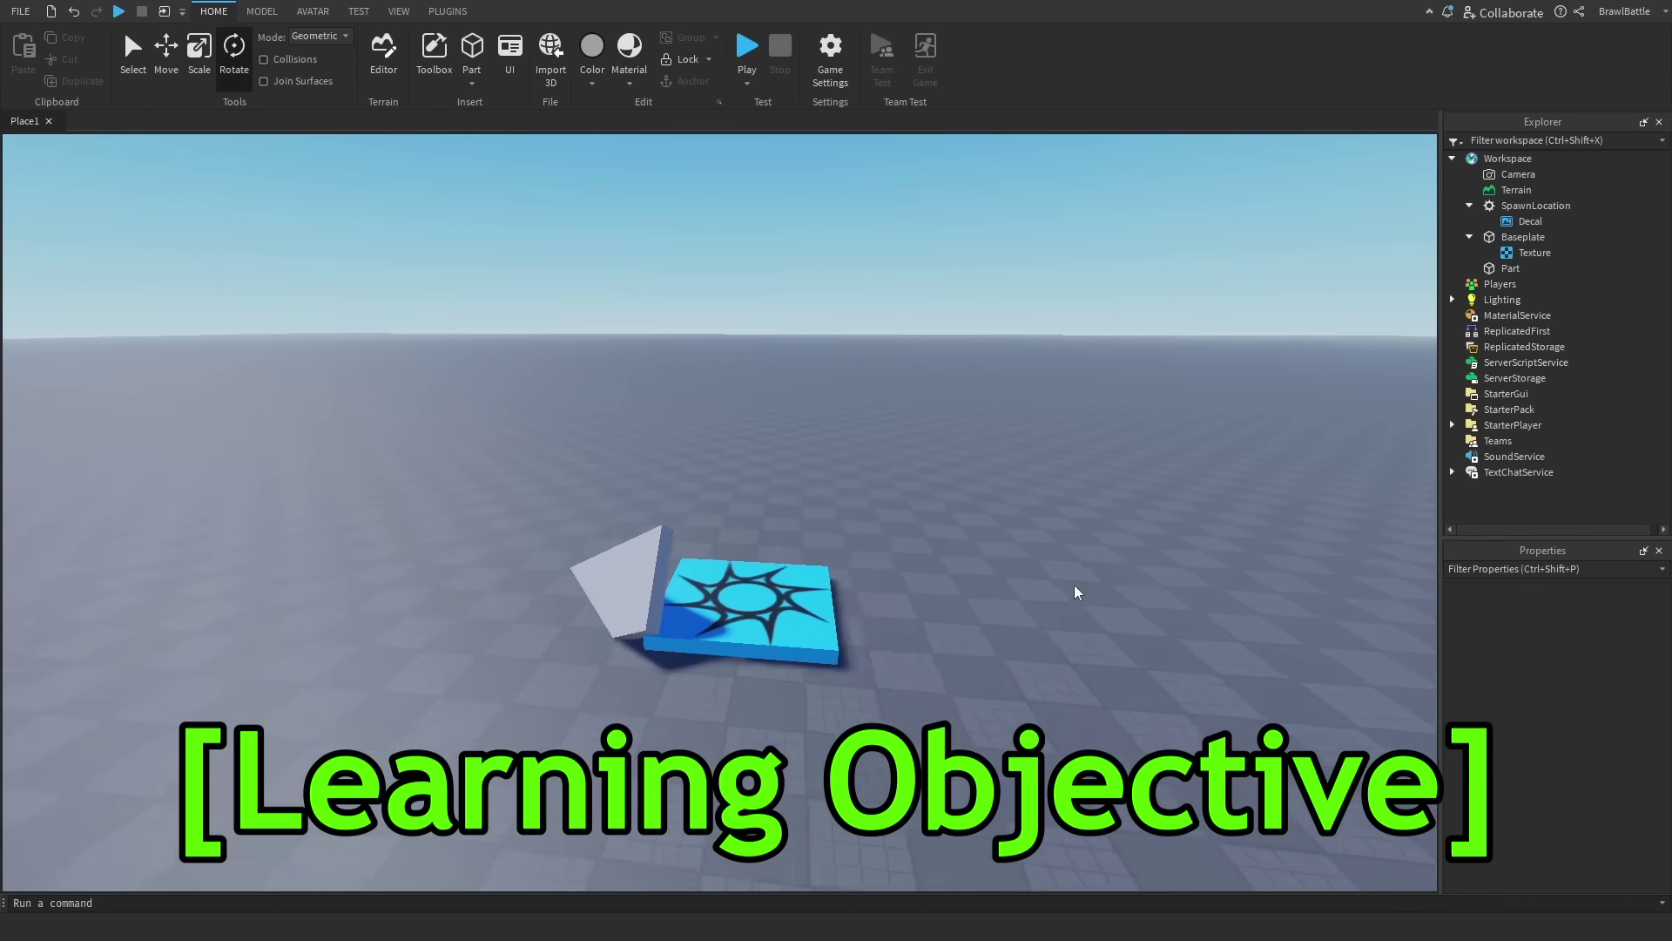
pyautogui.moveTo(1079, 589)
pyautogui.mouseDown(button='right')
pyautogui.moveTo(1120, 578)
pyautogui.moveTo(1074, 572)
pyautogui.mouseUp(button='right')
pyautogui.scroll(5, 552, 253)
pyautogui.scroll(-3, 517, 246)
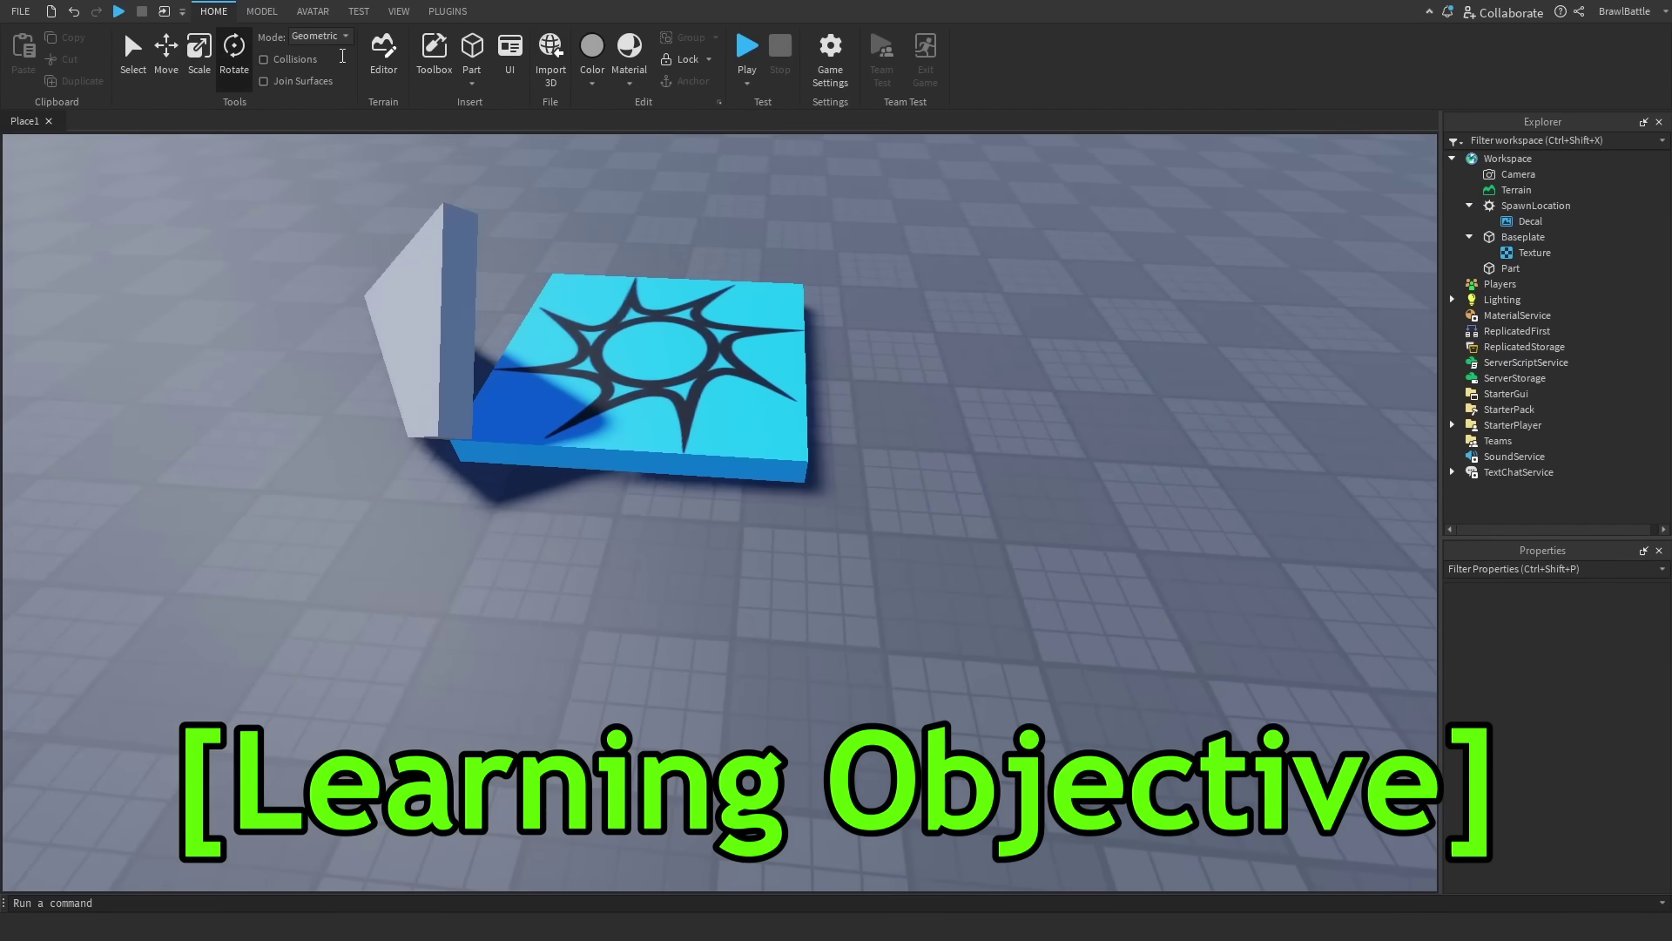
# - Insert a new Part, colour it teal, and scale it into a 13×1×4 slab
pyautogui.click(471, 48)
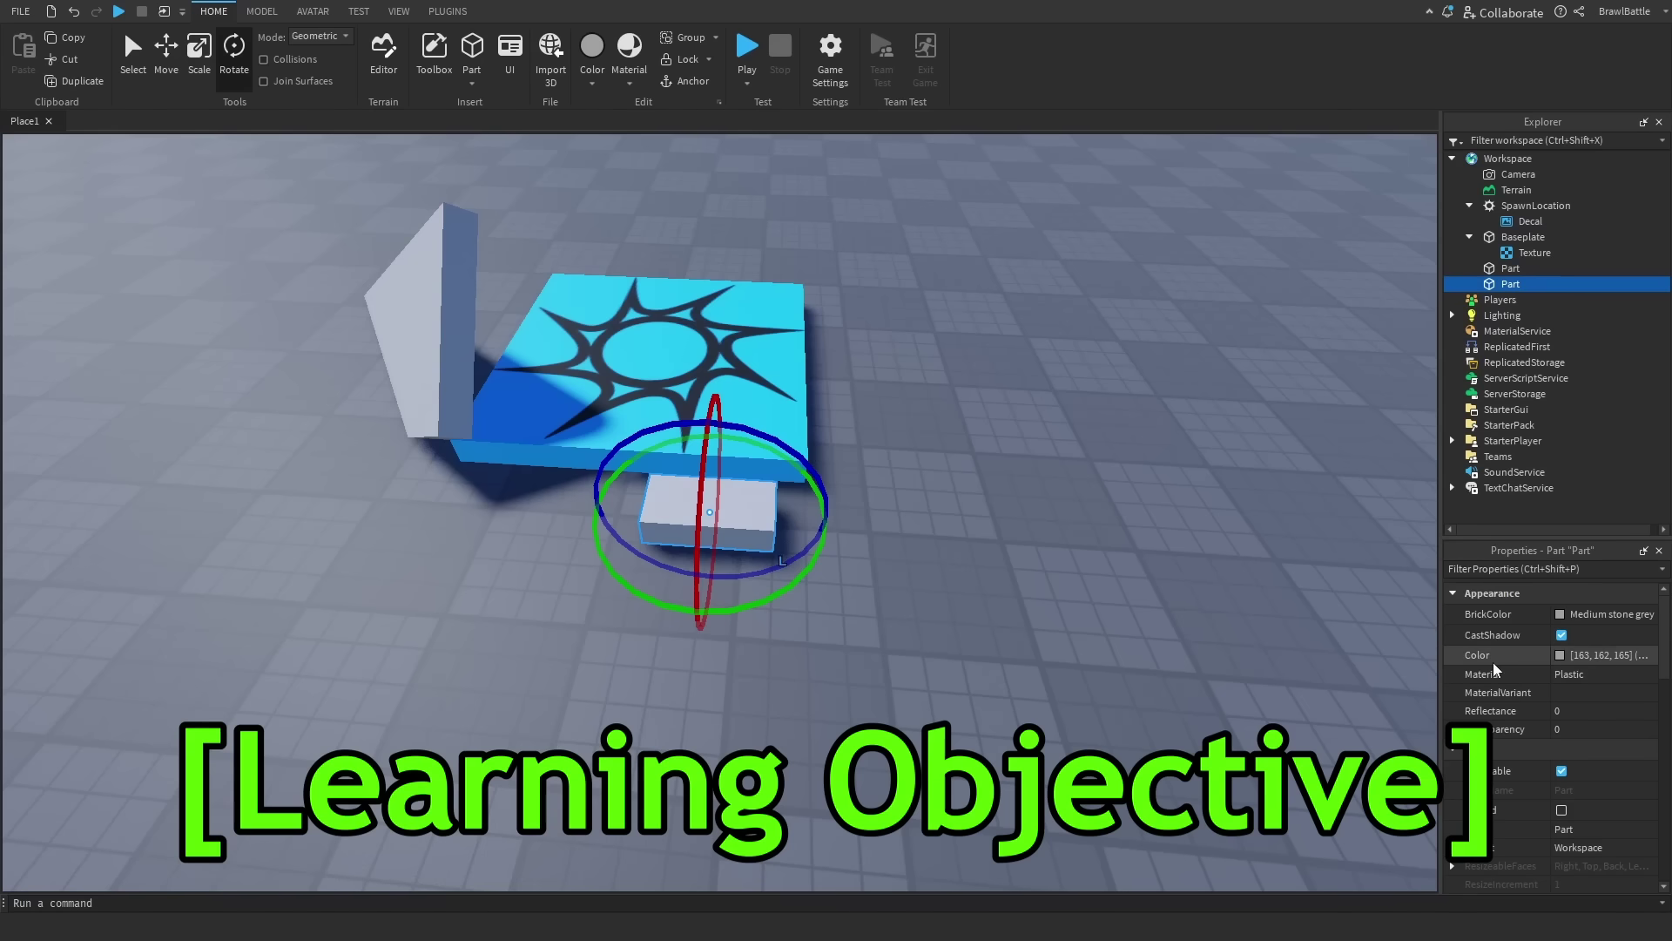
pyautogui.click(1568, 614)
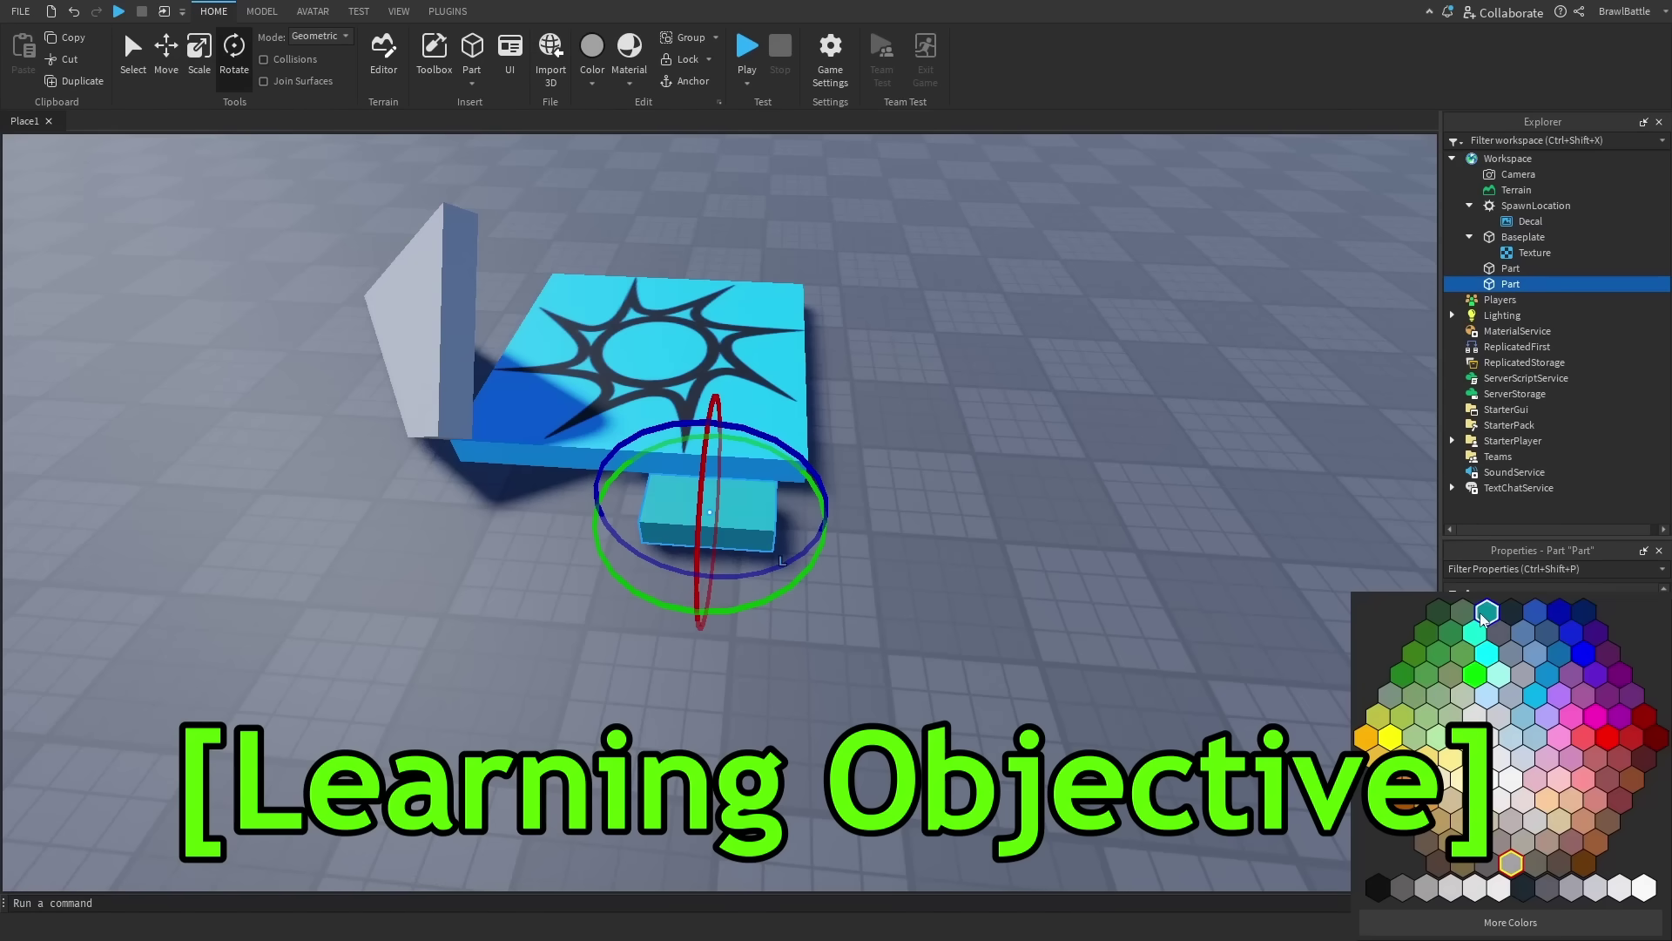
pyautogui.click(1536, 609)
pyautogui.hotkey('ctrl', '3')
pyautogui.moveTo(784, 516); pyautogui.dragTo(1123, 533)
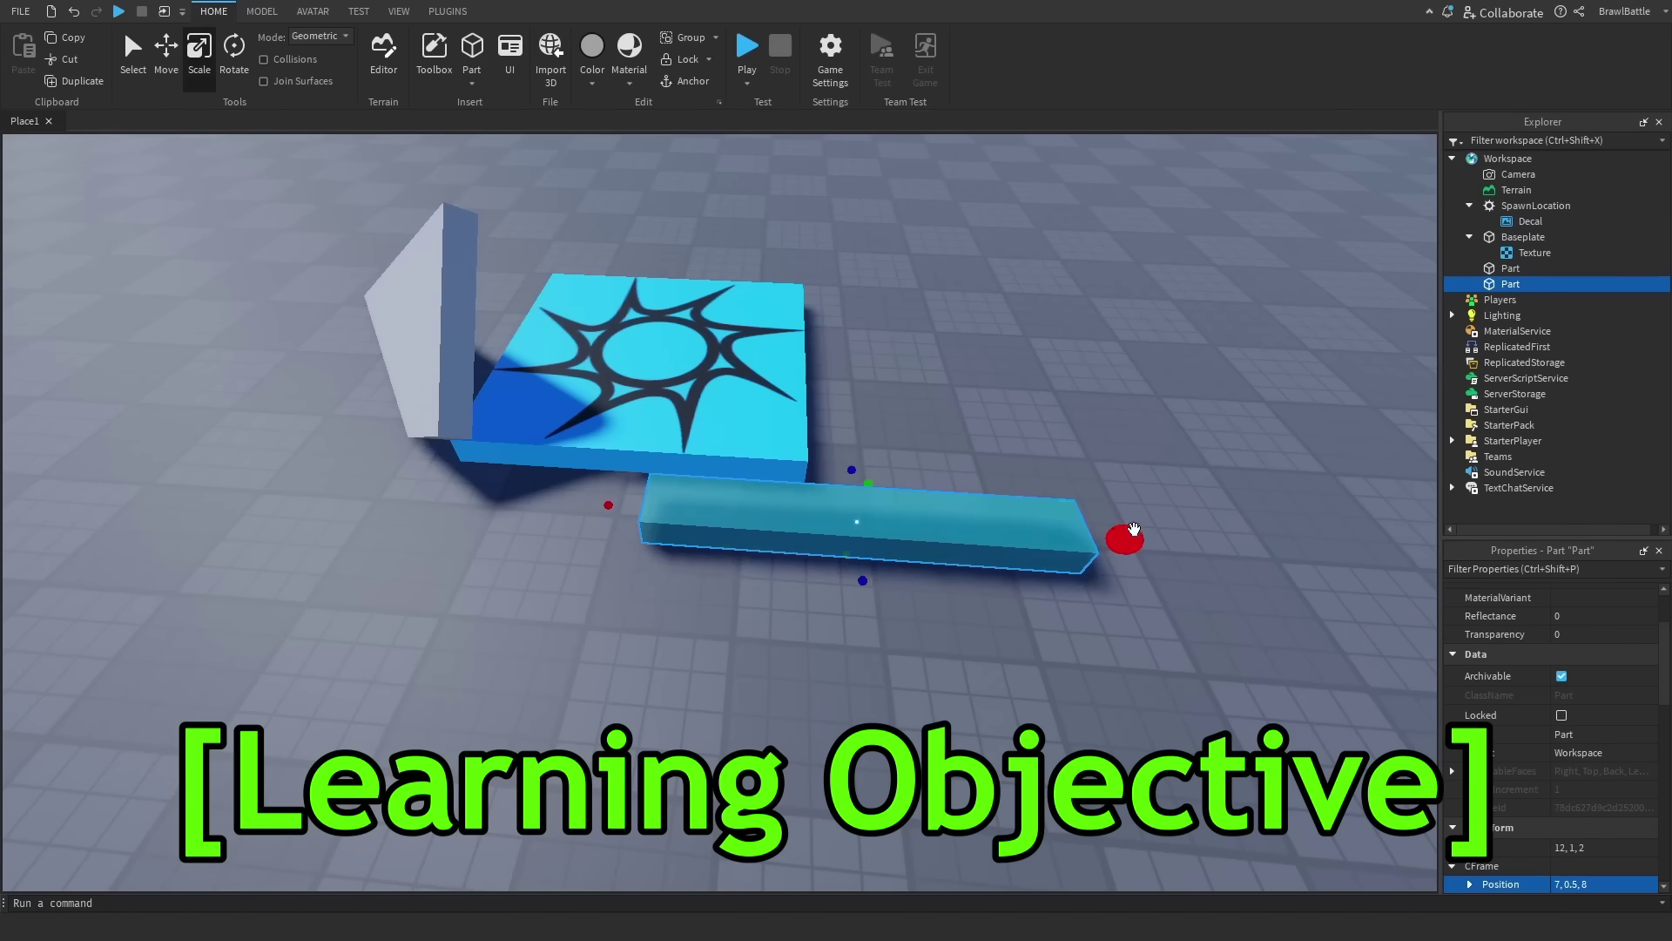
pyautogui.moveTo(860, 575); pyautogui.dragTo(866, 639)
pyautogui.click(1135, 708)
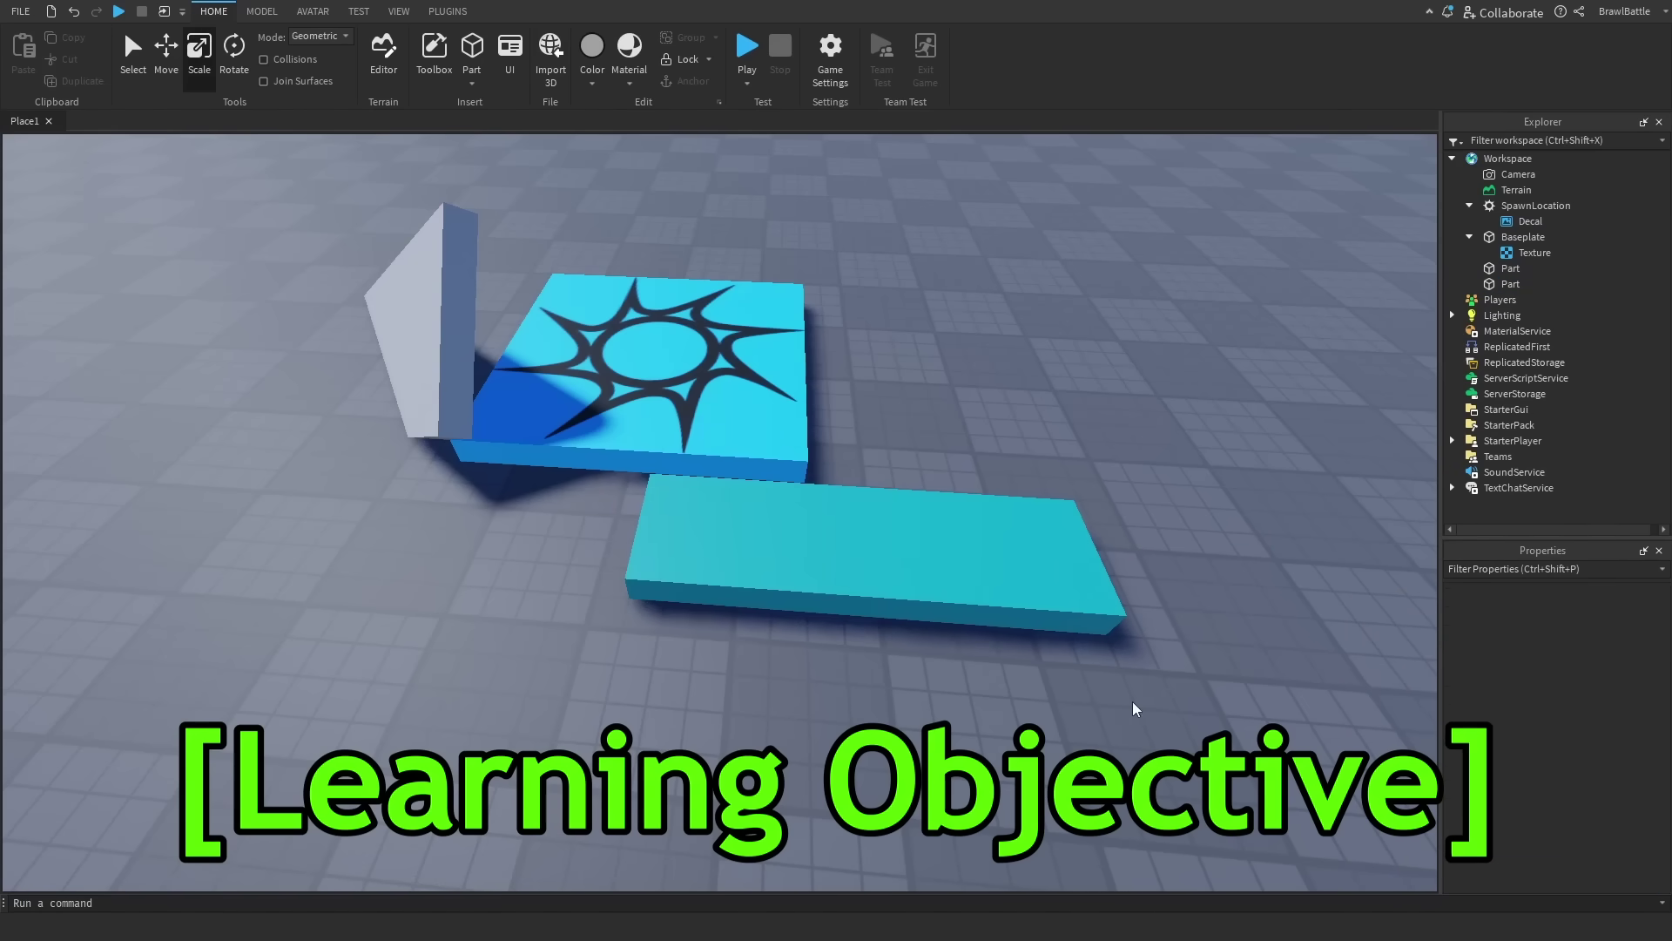
# - Look over the Model, Avatar and Test tabs, then draft a video comment about stacking parts
pyautogui.click(262, 11)
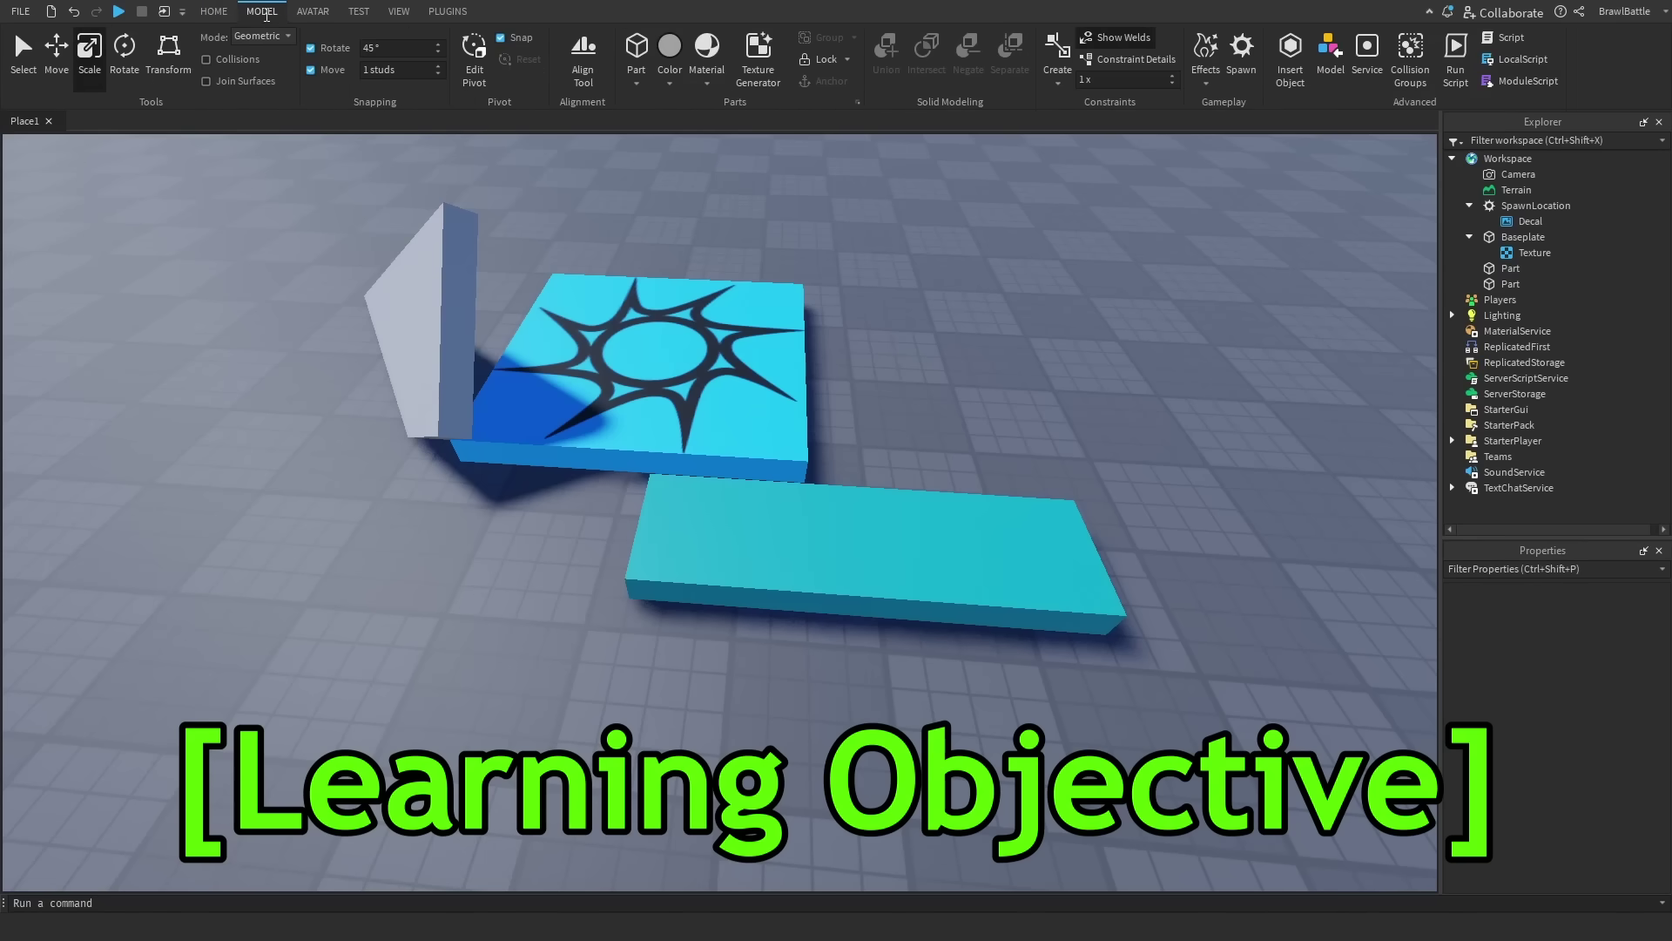
pyautogui.click(313, 11)
pyautogui.click(359, 12)
pyautogui.click(214, 11)
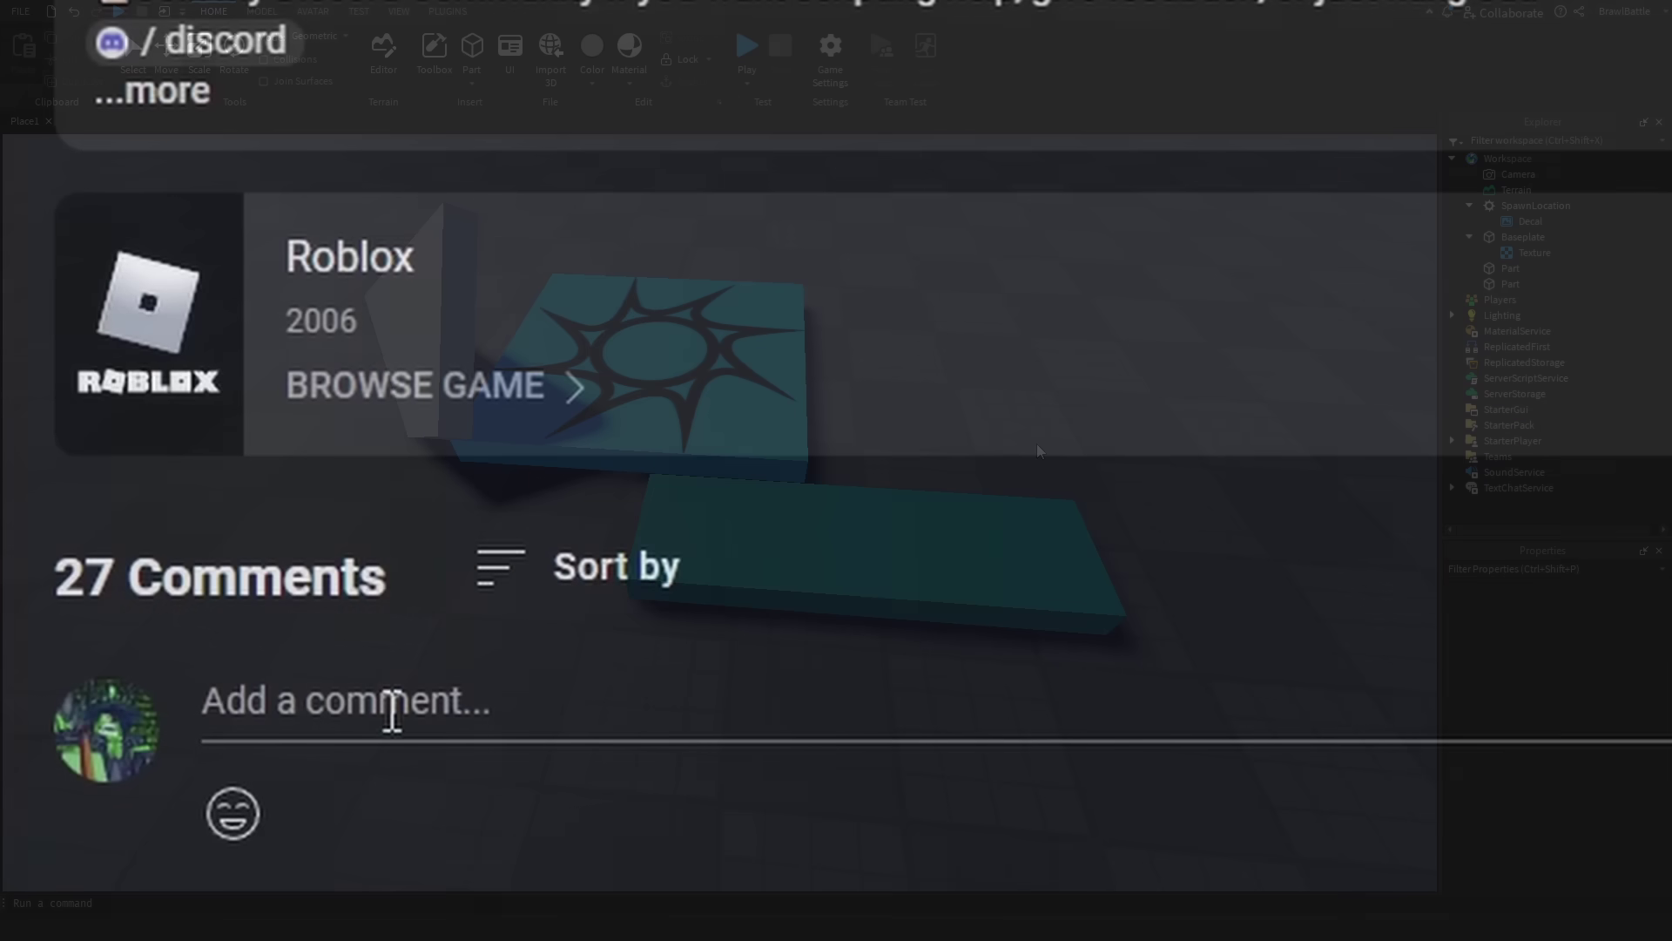
pyautogui.click(388, 701)
pyautogui.write('I made a')
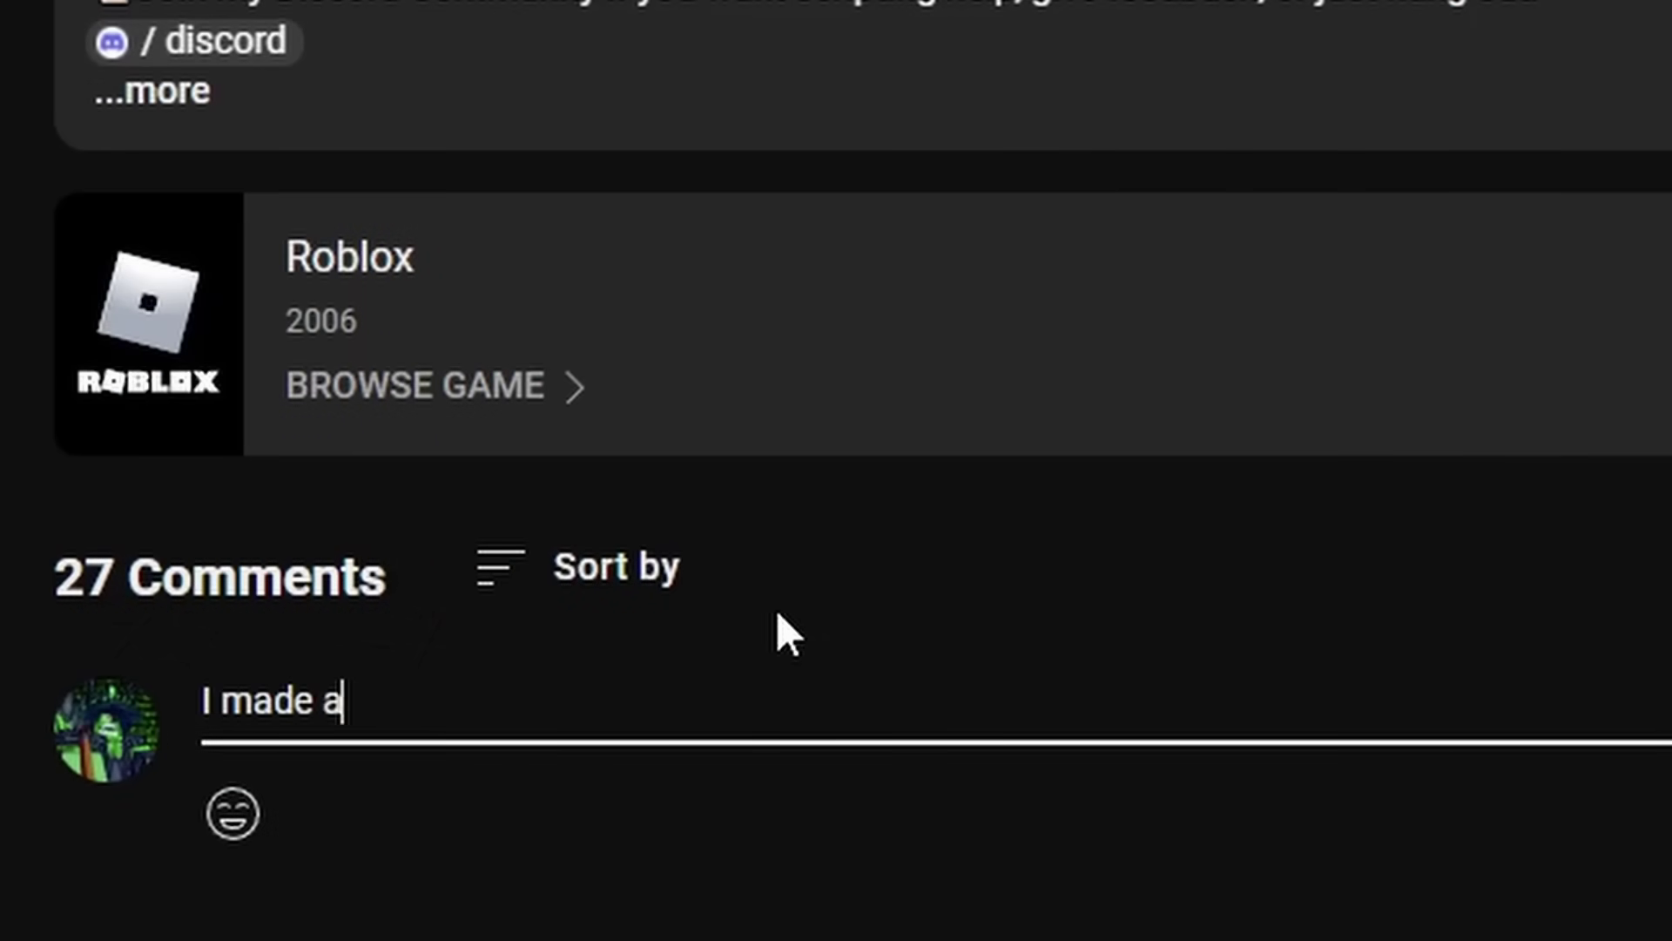
pyautogui.write(' bunch of parts that stacked on to')
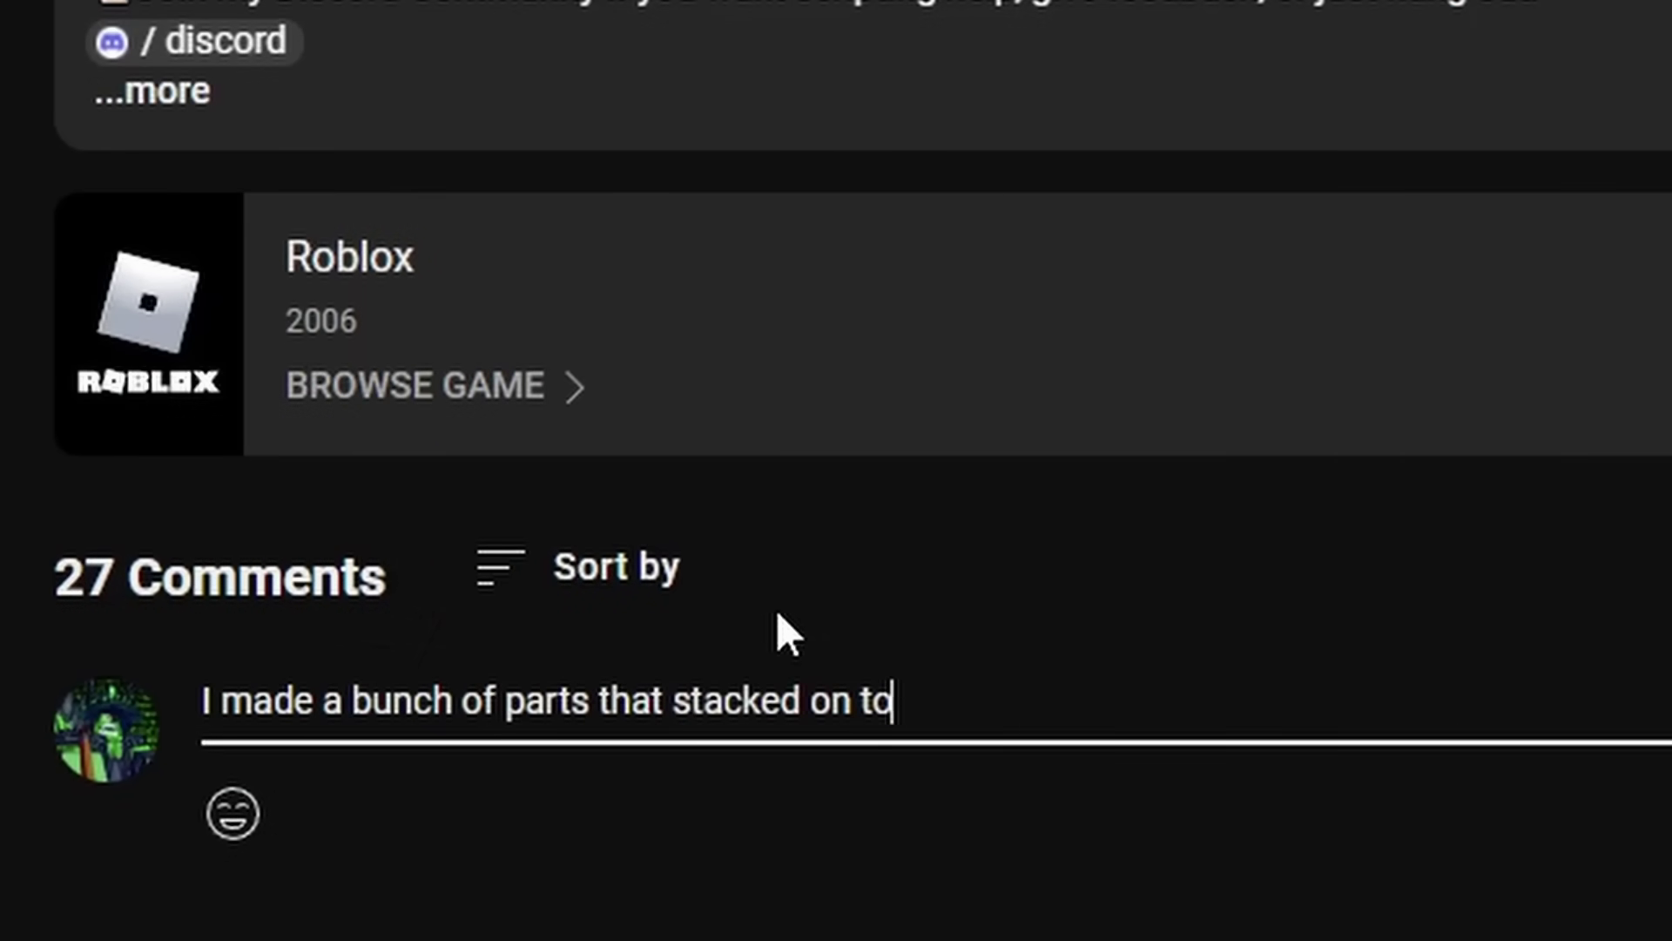
pyautogui.write('p of each other and looked at more ser')
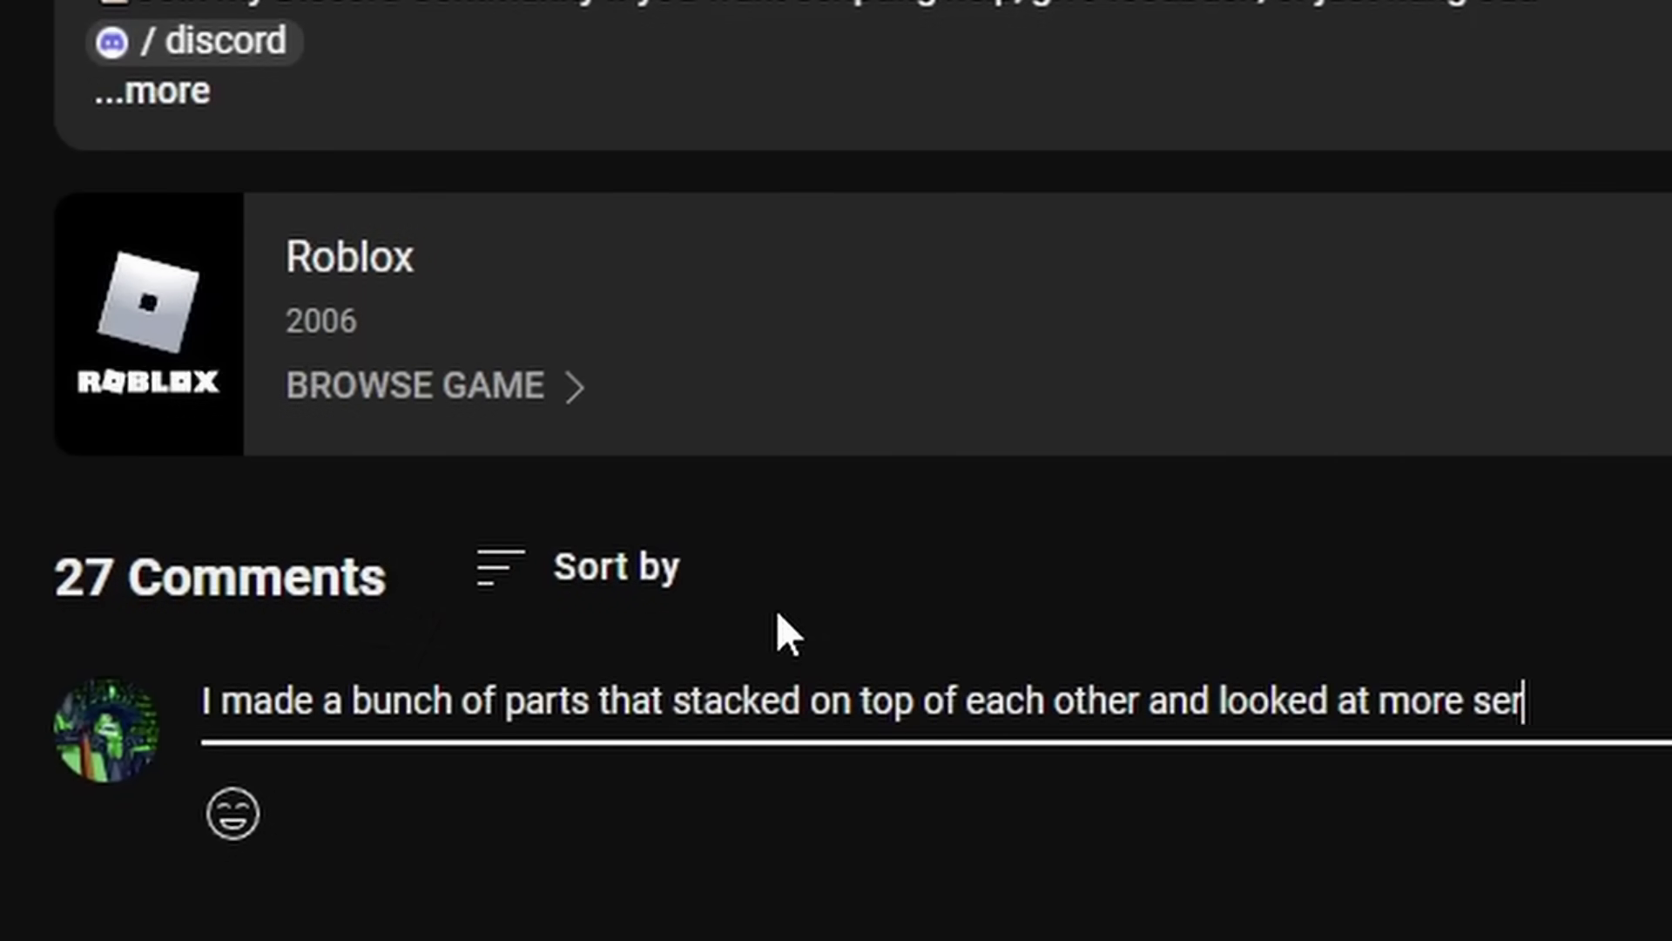
pyautogui.write('vices! :D')
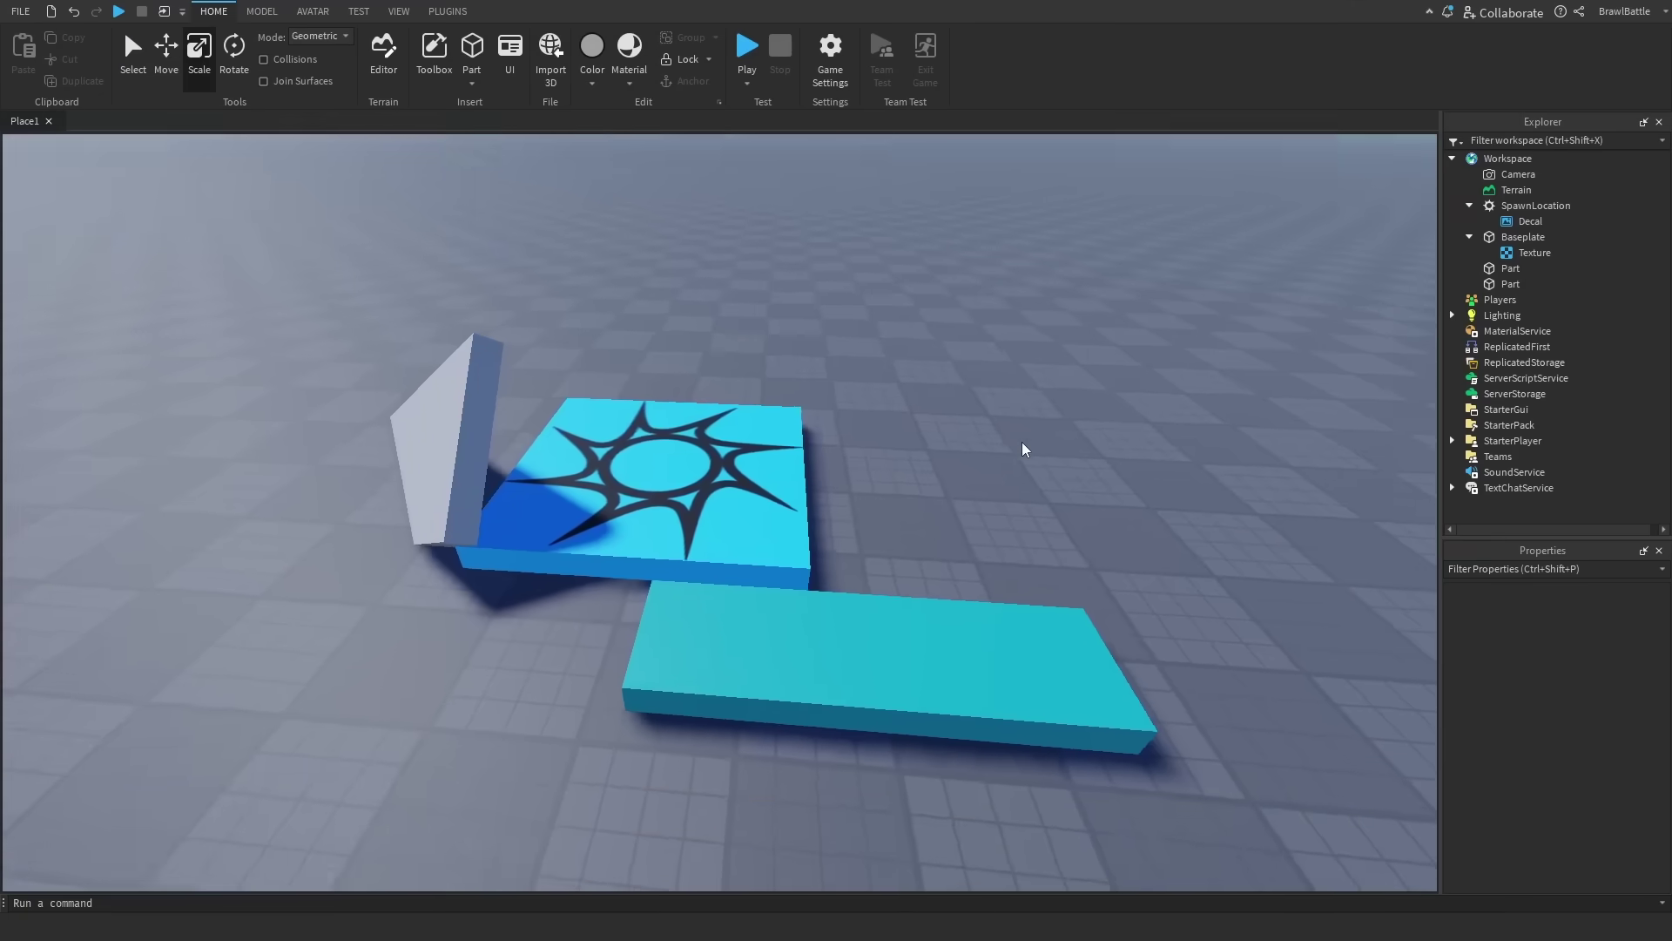
# - Tilt the view up to the horizon and open the File menu
pyautogui.moveTo(1022, 442); pyautogui.dragTo(1038, 456, button='right')
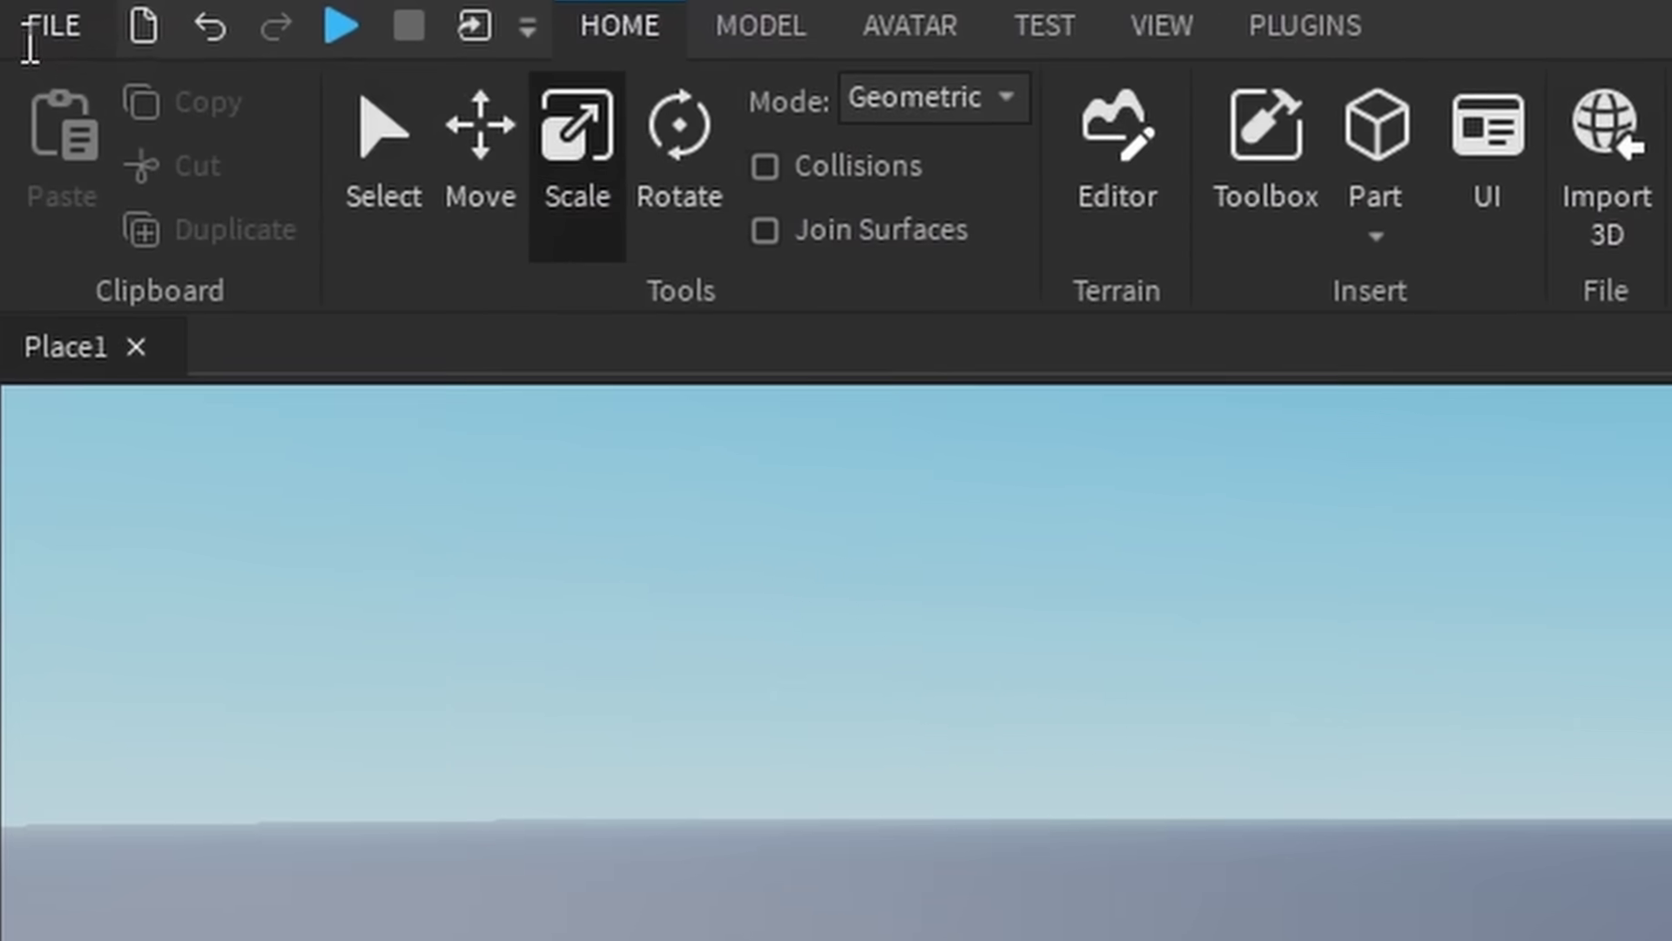
pyautogui.click(19, 12)
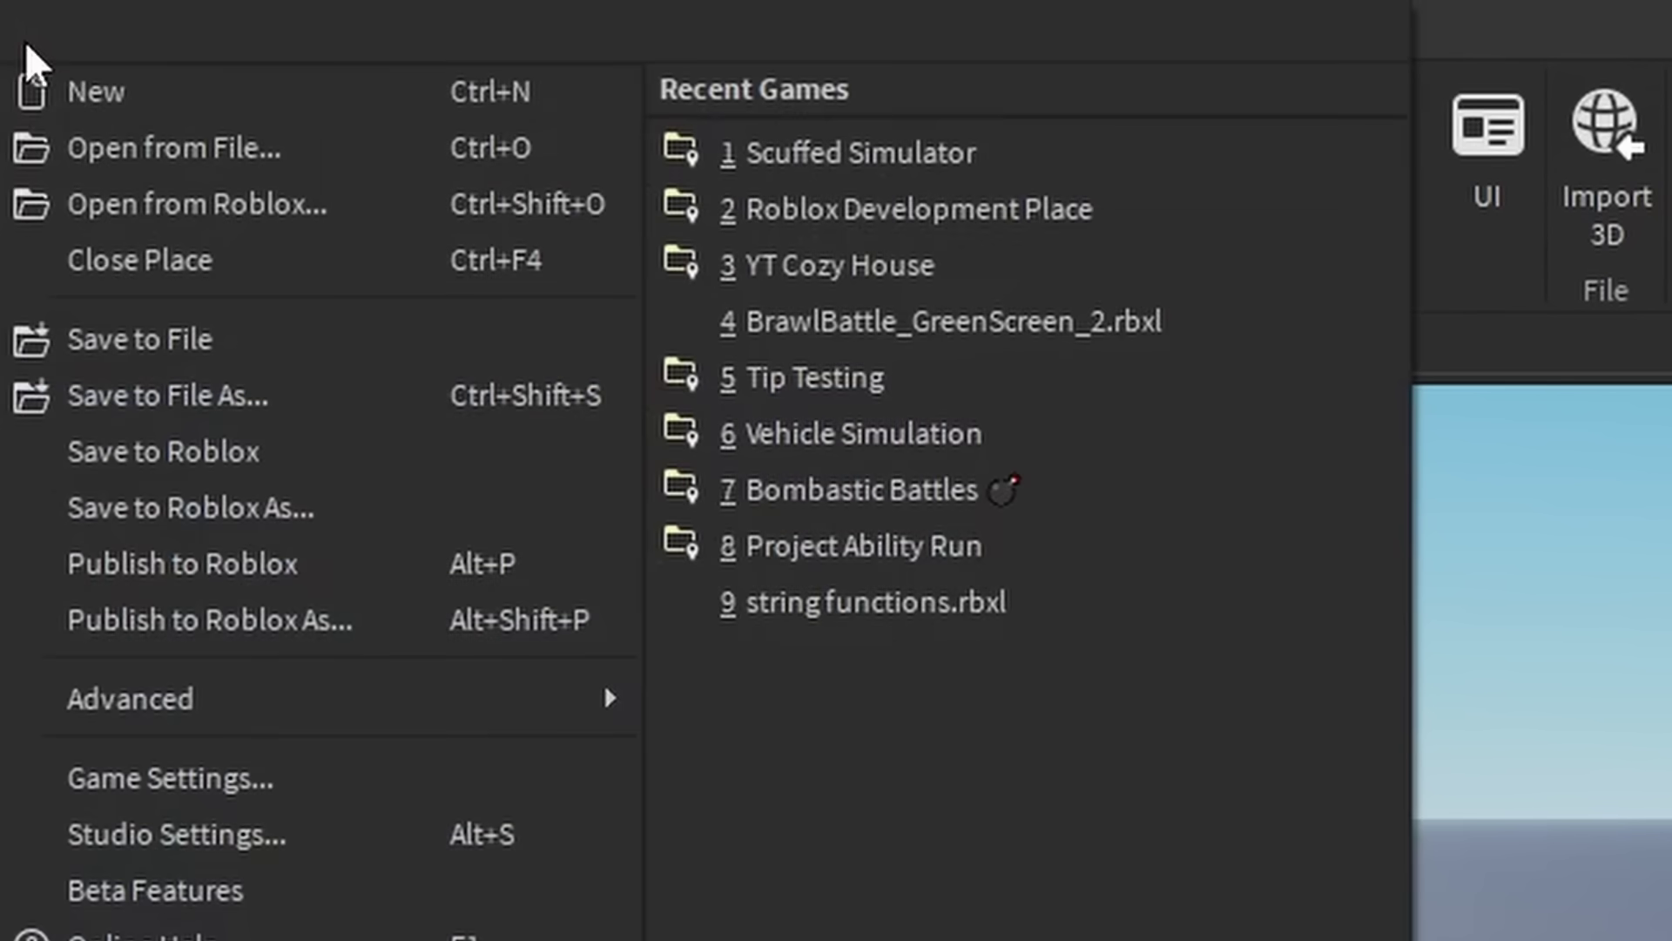
# - Save the place via Save to File As, renaming Place1.rbxl to 'Beginner Scripting Guide 2024'
pyautogui.click(305, 399)
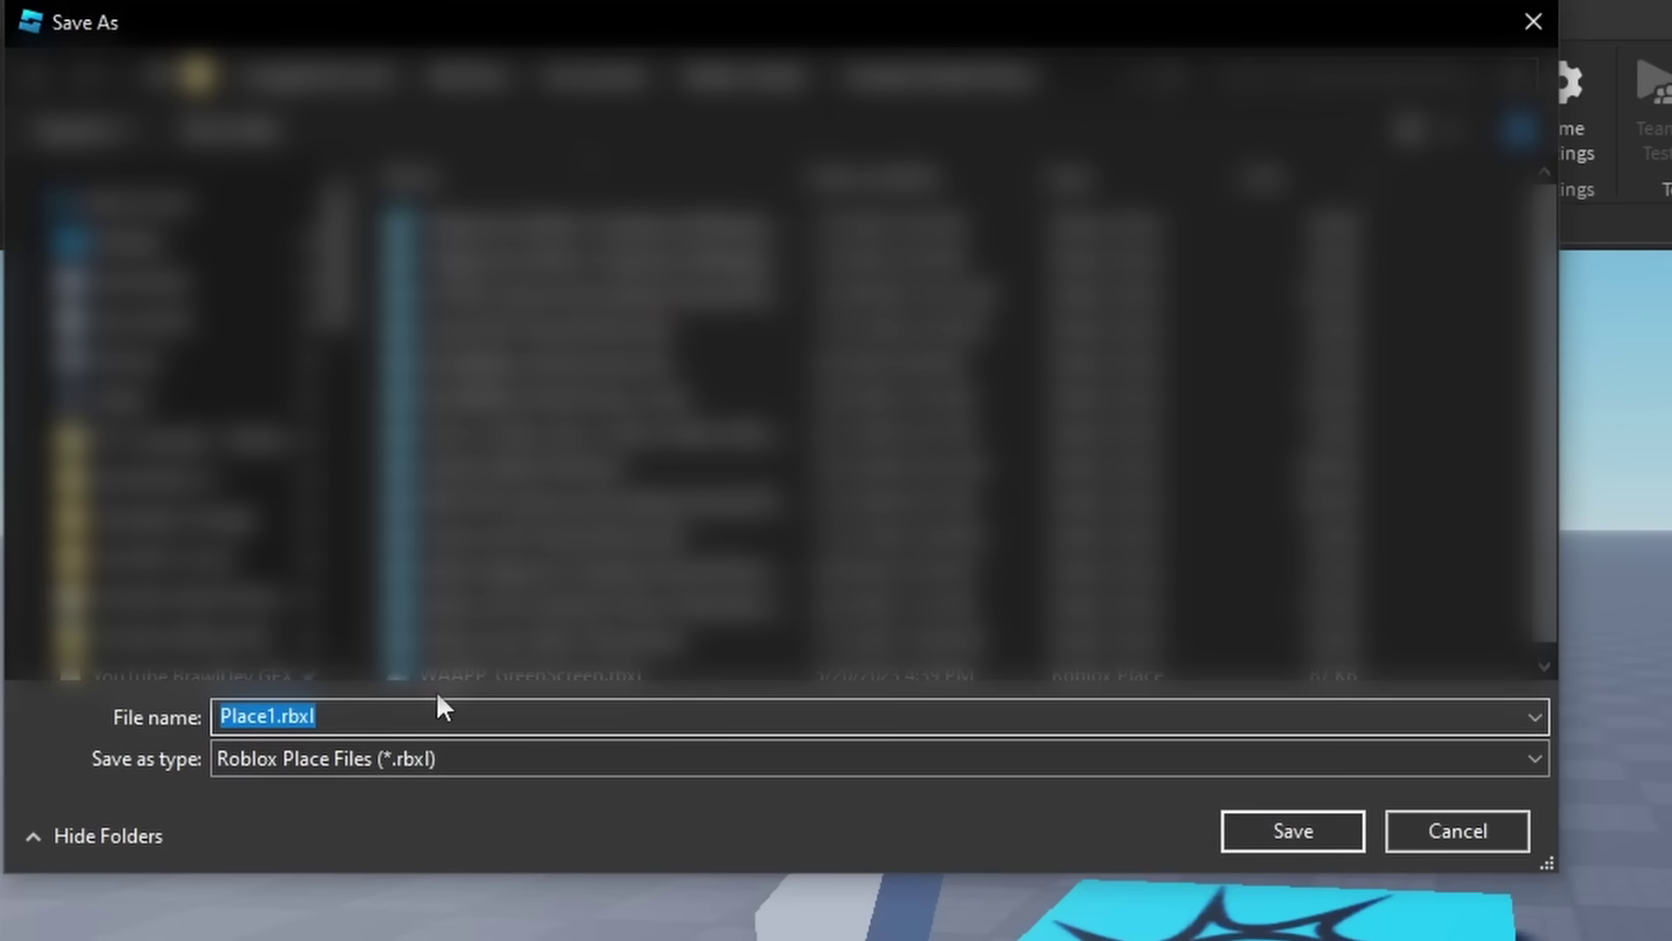
pyautogui.click(449, 712)
pyautogui.doubleClick(516, 724)
pyautogui.write('Beginner ')
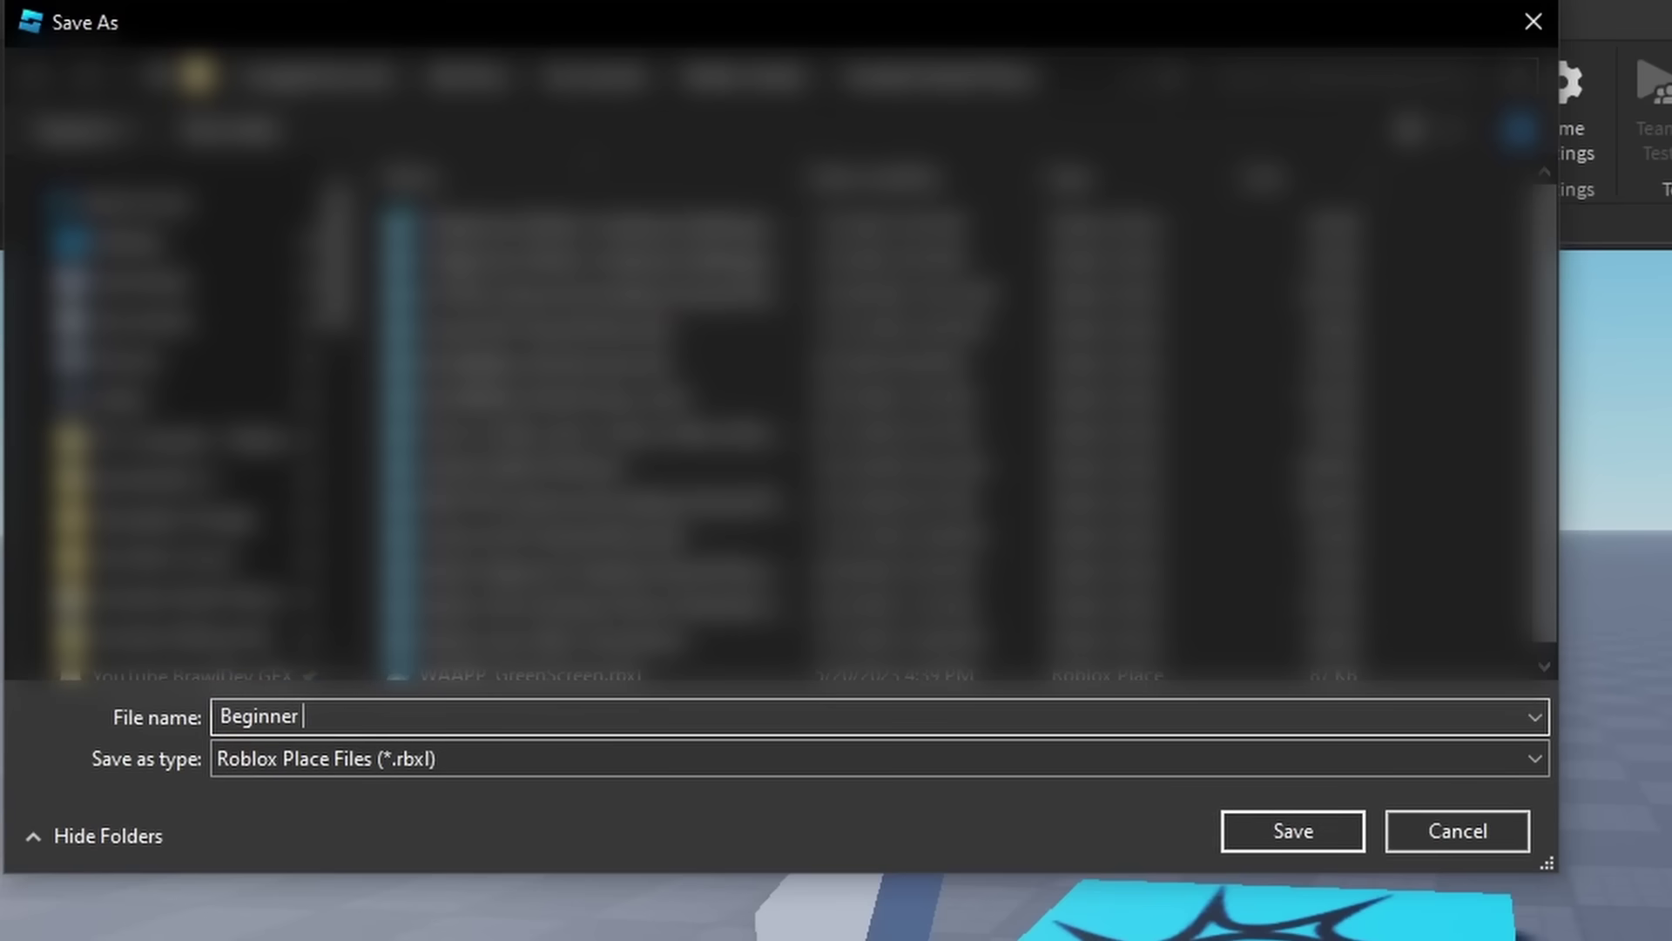
pyautogui.write('Scripting Guide ')
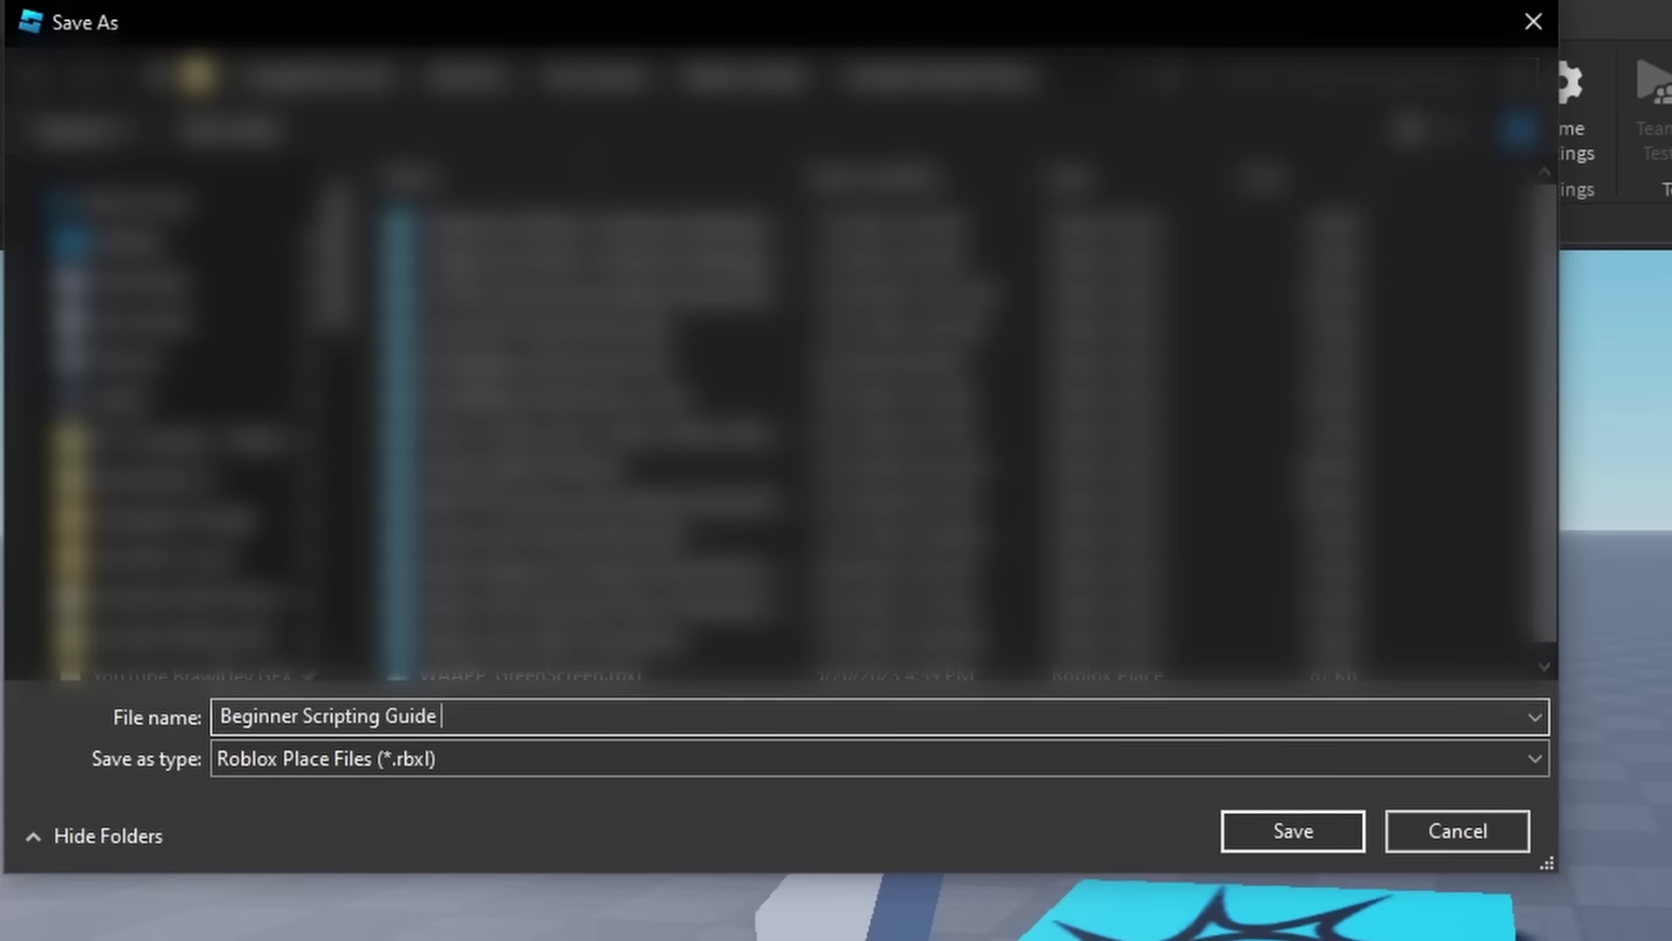
pyautogui.write('2024')
pyautogui.press('Return')
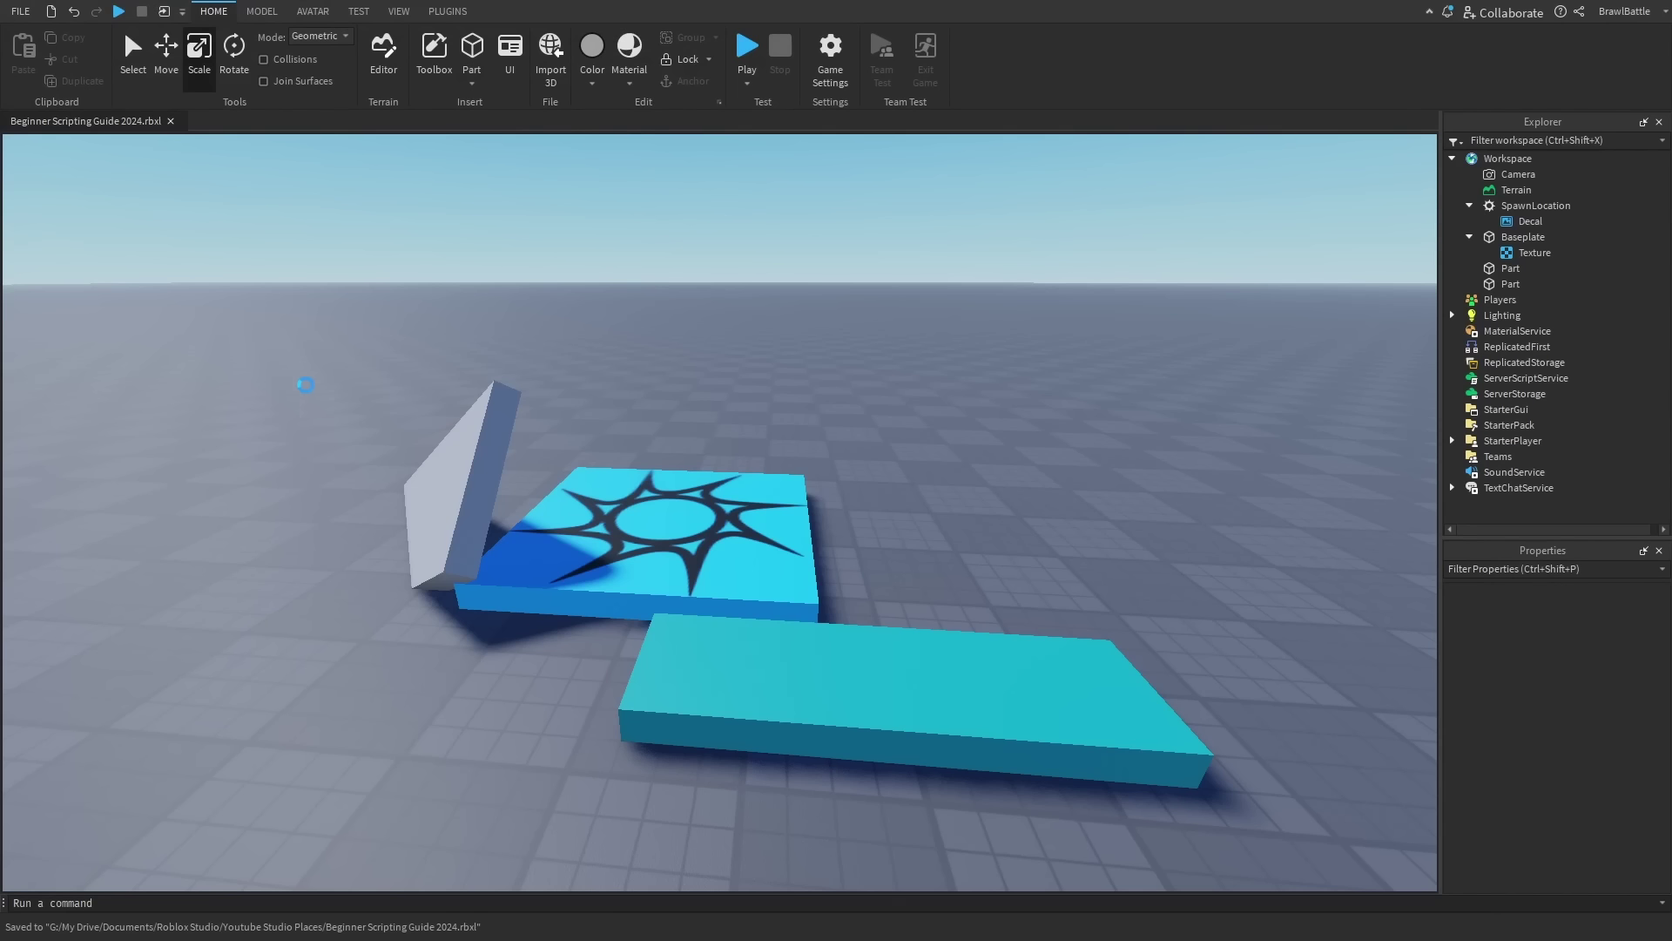